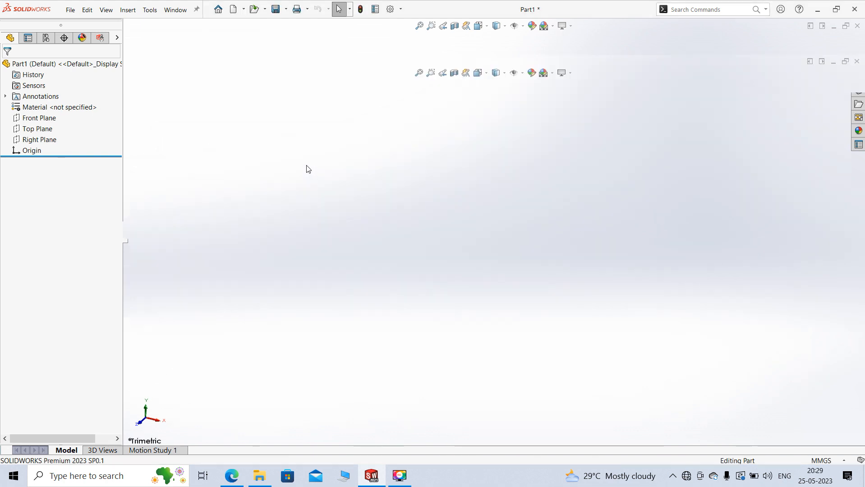
Start a new sketch on the Front Plane
click(39, 166)
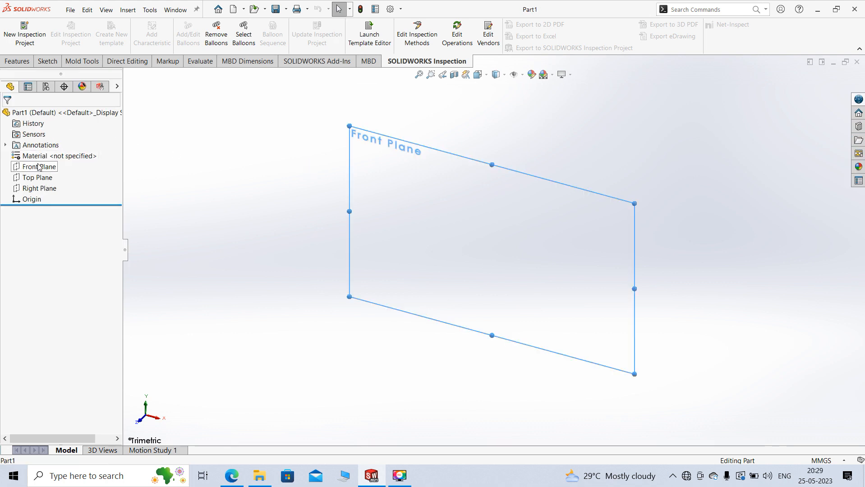
click(50, 151)
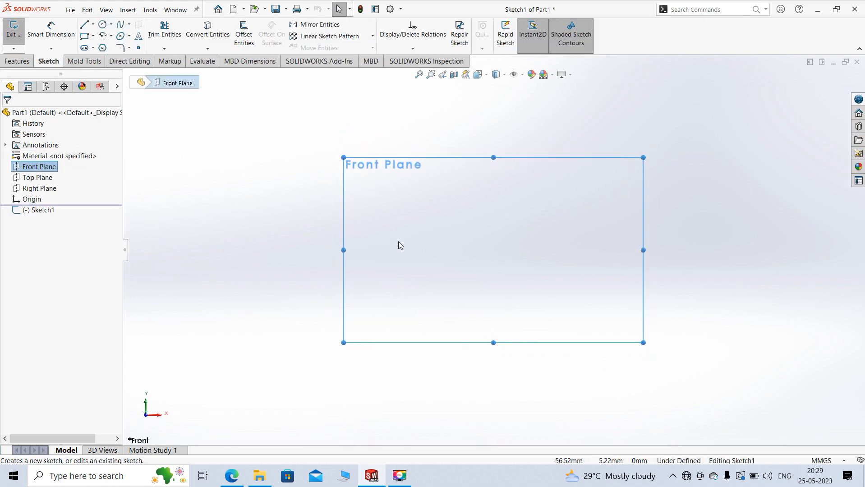
click(294, 306)
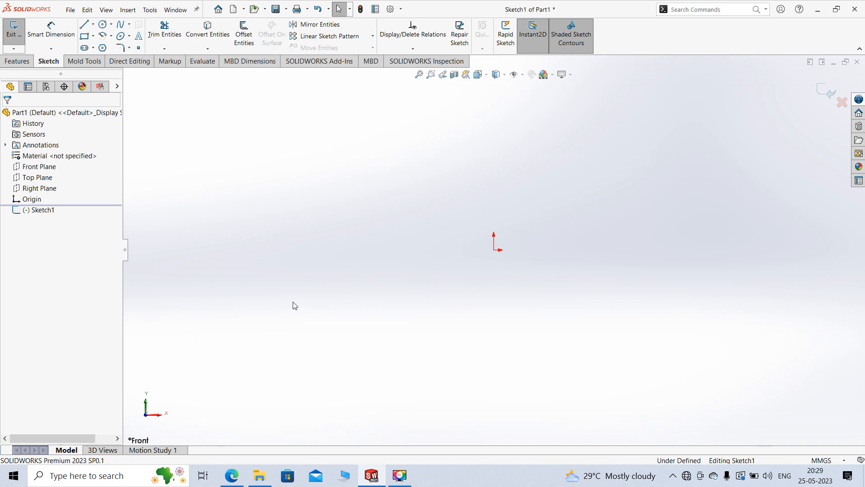
Review the plate's dimensions in the reference PDF drawing in Edge, and return to the SOLIDWORKS sketch
click(370, 475)
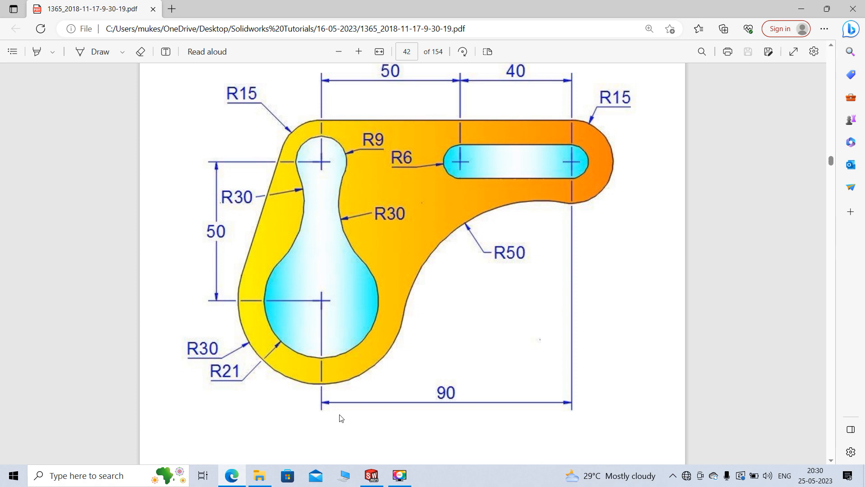
click(400, 476)
click(372, 476)
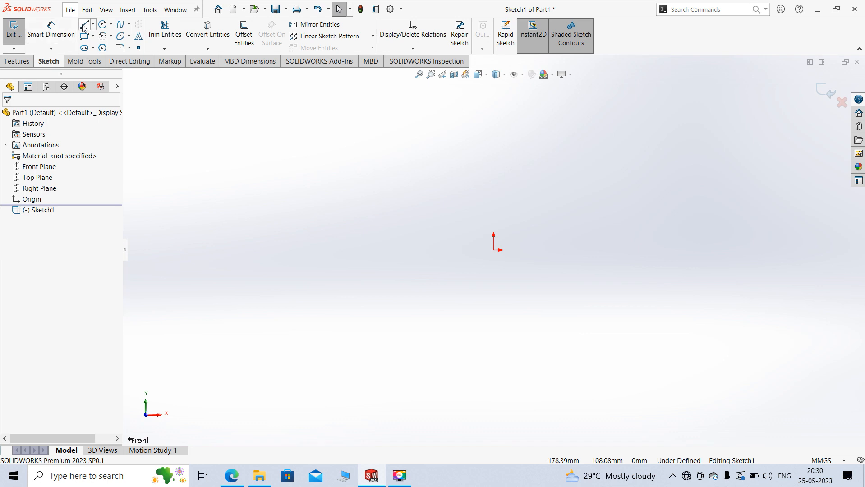
click(85, 24)
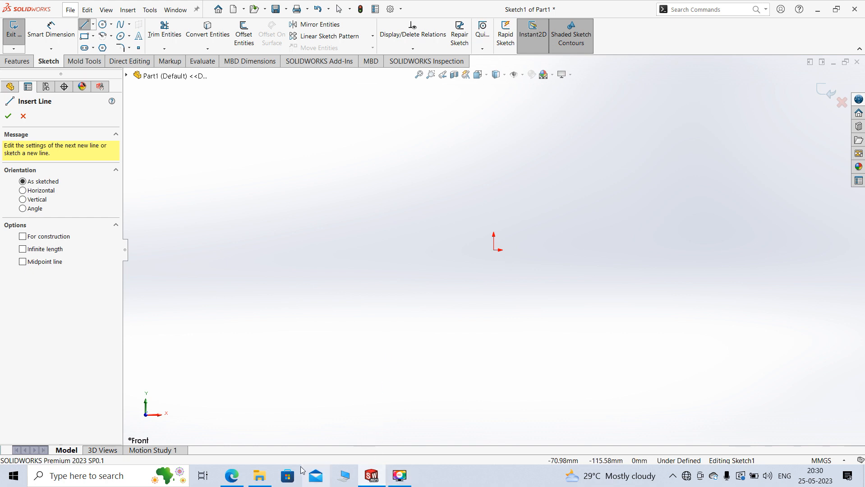
click(231, 475)
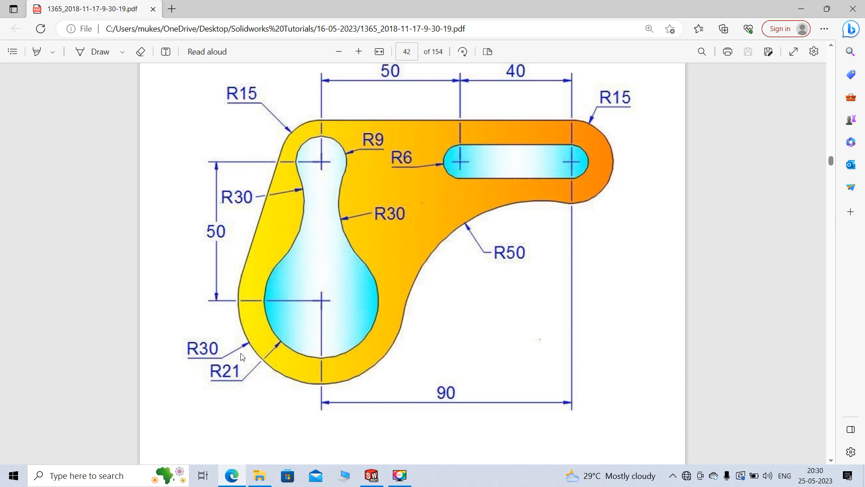
click(372, 475)
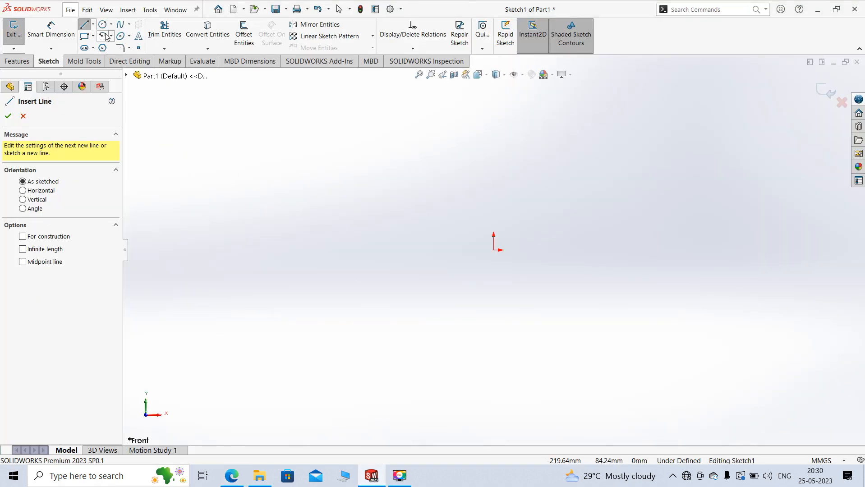
click(493, 249)
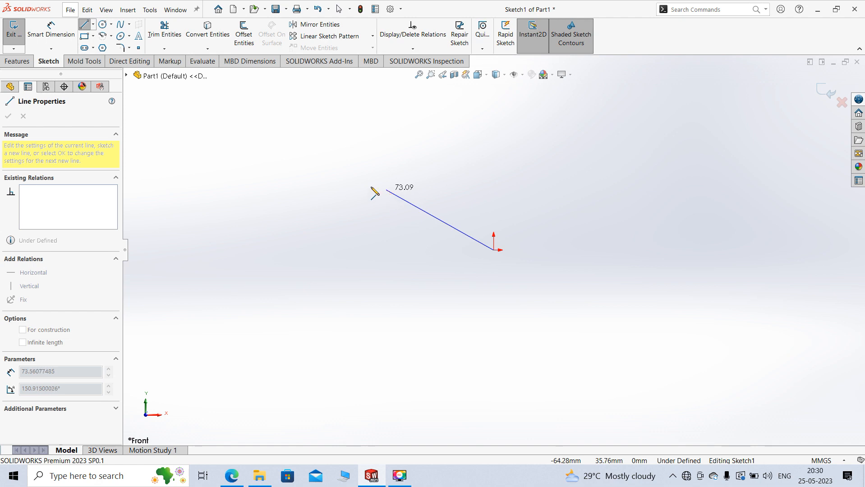
key(Escape)
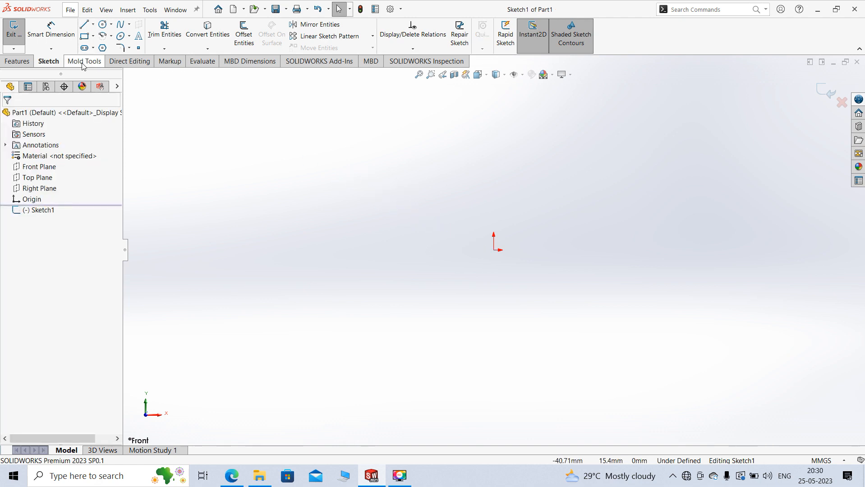
Sketch a circle about 96 mm in diameter, centred on the origin
click(103, 24)
click(493, 250)
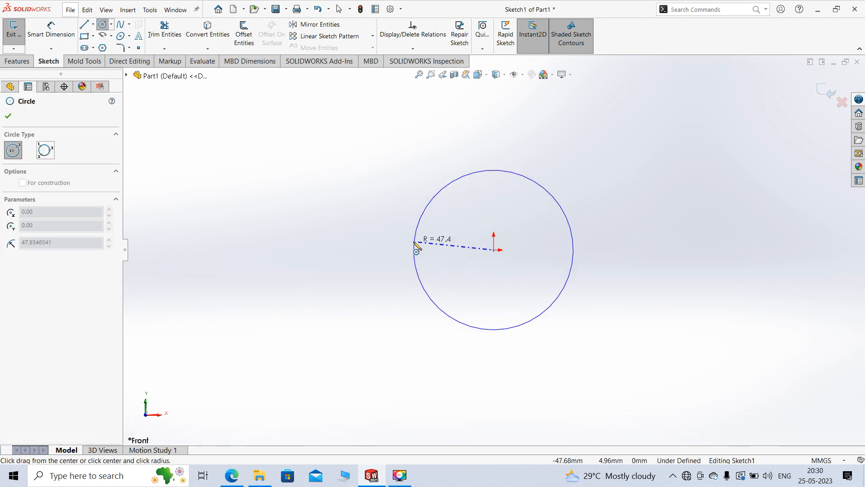
click(413, 248)
right_click(388, 210)
click(408, 217)
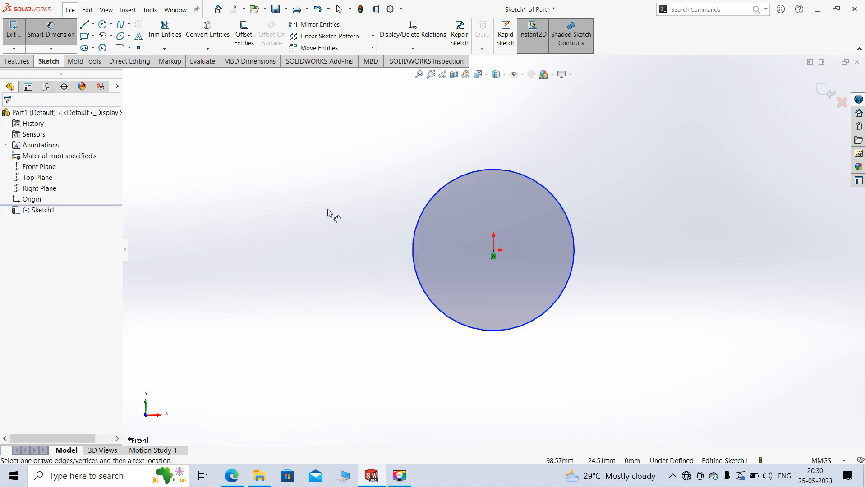
Dimension the origin circle with a diameter of 60 mm
click(50, 34)
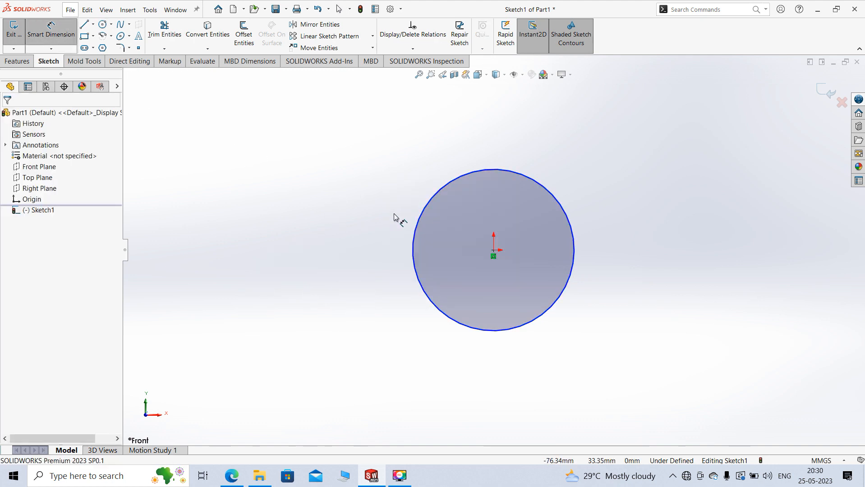
click(414, 252)
click(373, 272)
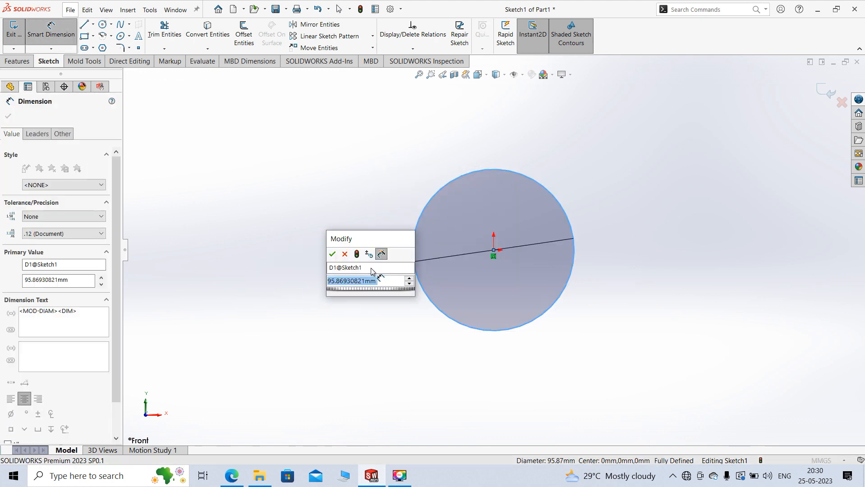
text(60)
key(Return)
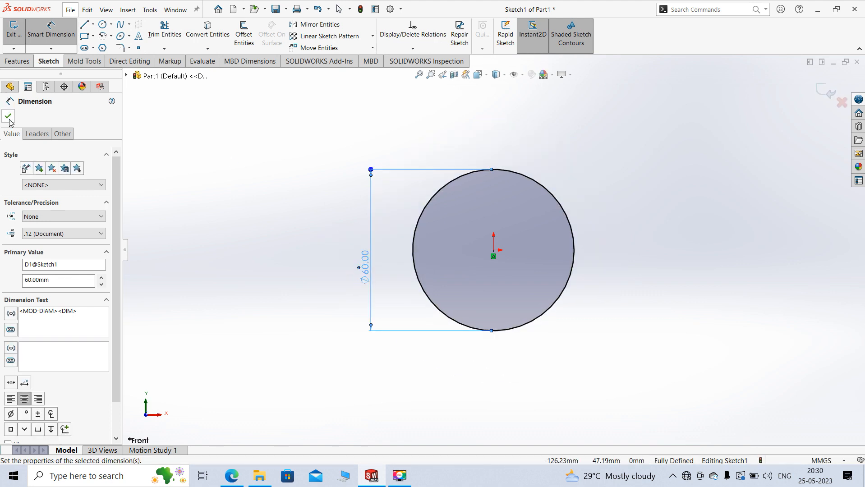
click(8, 116)
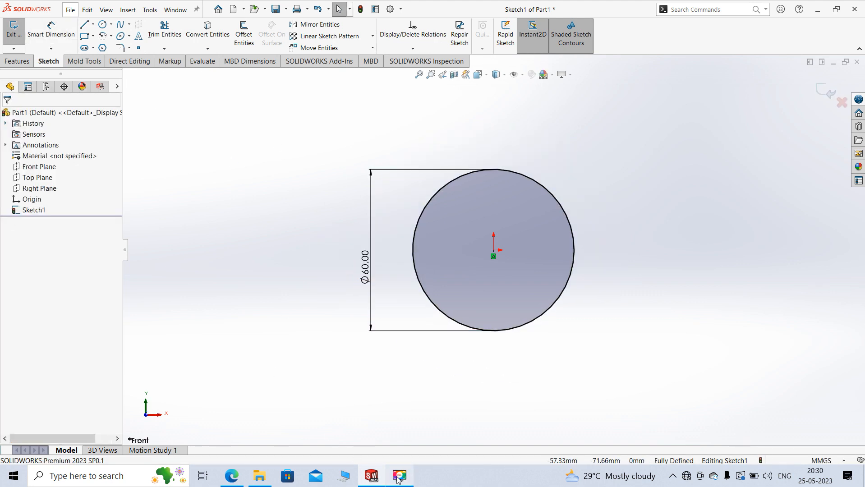
Consult the PDF drawing in Edge, and sketch a circle about 77 mm in diameter to the upper right of the 60 mm circle
click(373, 479)
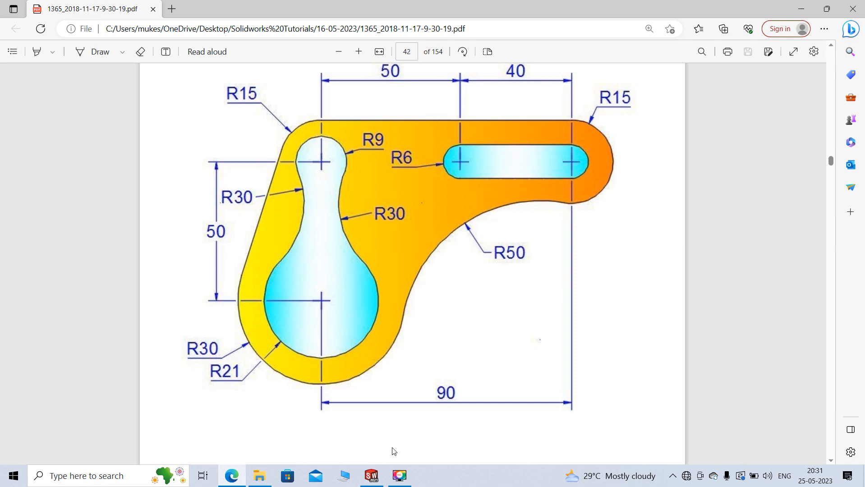
click(371, 476)
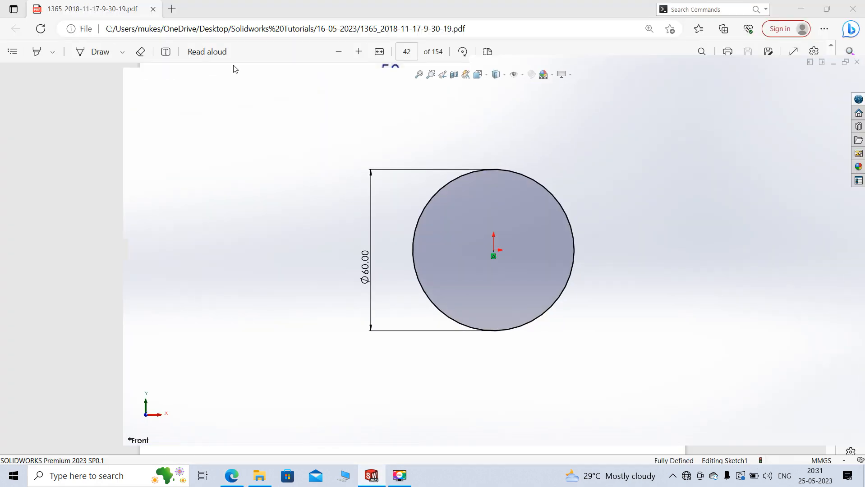
click(102, 25)
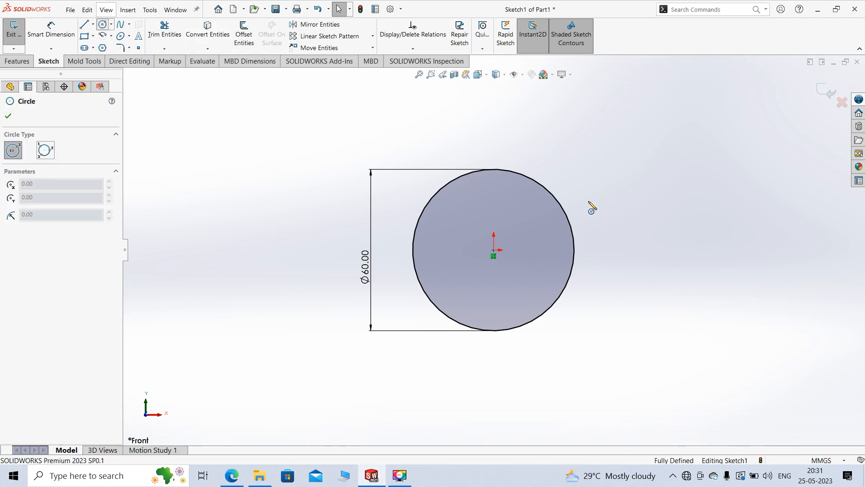
scroll(592, 206, up, 3)
scroll(596, 163, down, 2)
click(663, 229)
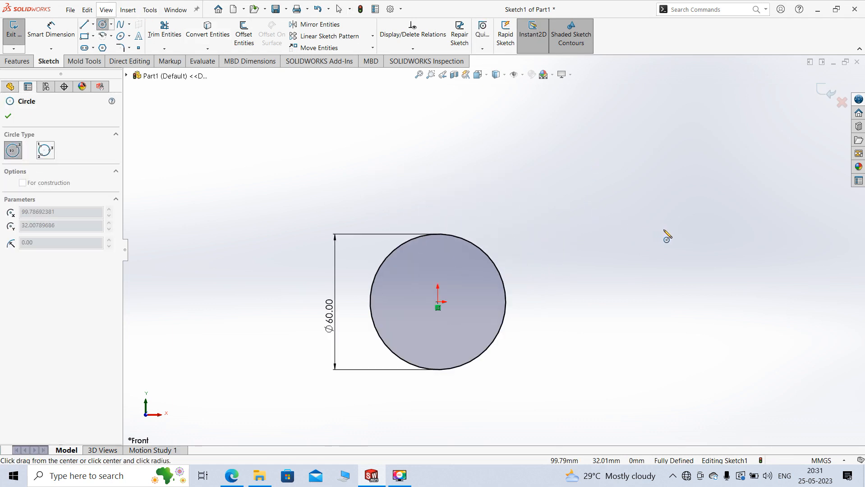
click(605, 164)
right_click(548, 132)
click(566, 134)
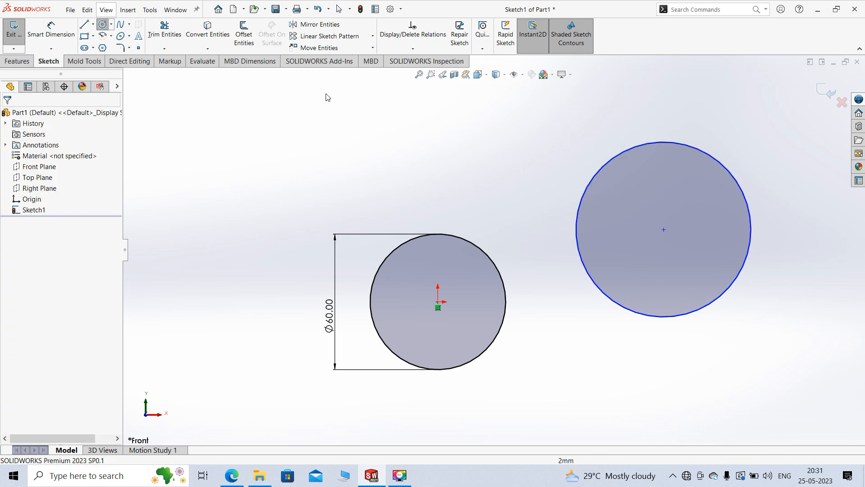
Dimension the second circle with a diameter of 100 mm
click(51, 30)
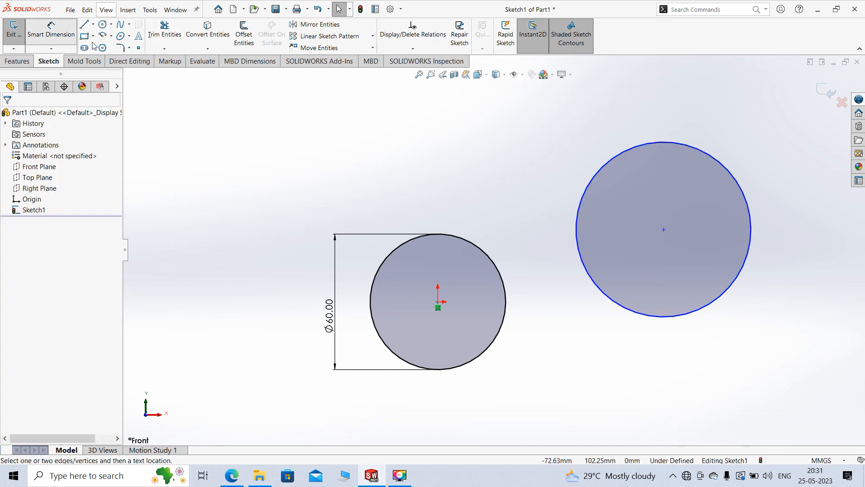
click(582, 208)
click(559, 186)
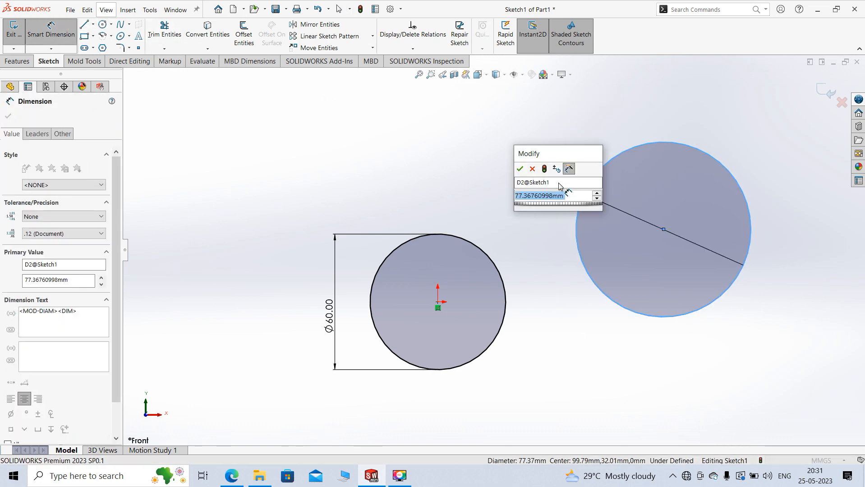
text(100)
key(Return)
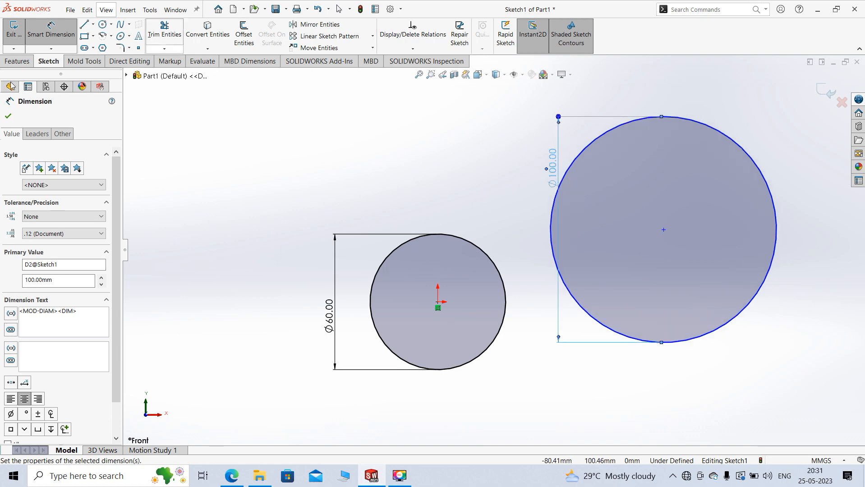
click(8, 116)
key(Escape)
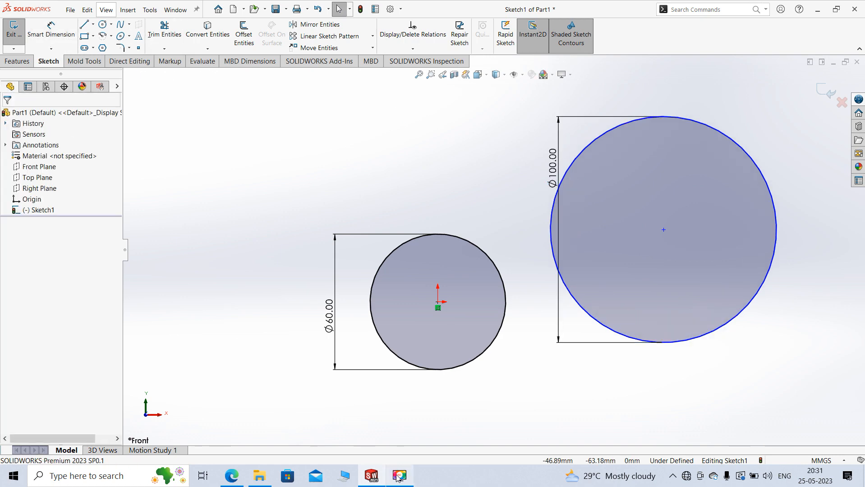
Check the PDF drawing in Edge, and add a tangent relation between the 100 mm and 60 mm circles
click(239, 477)
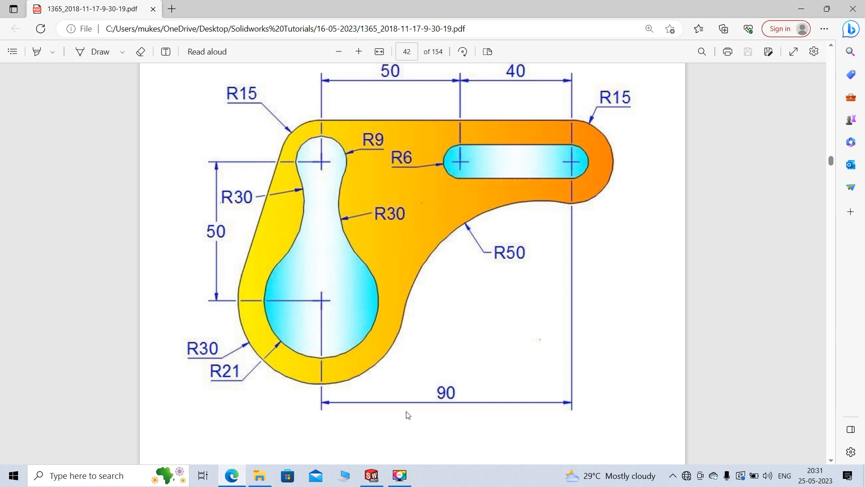
click(372, 476)
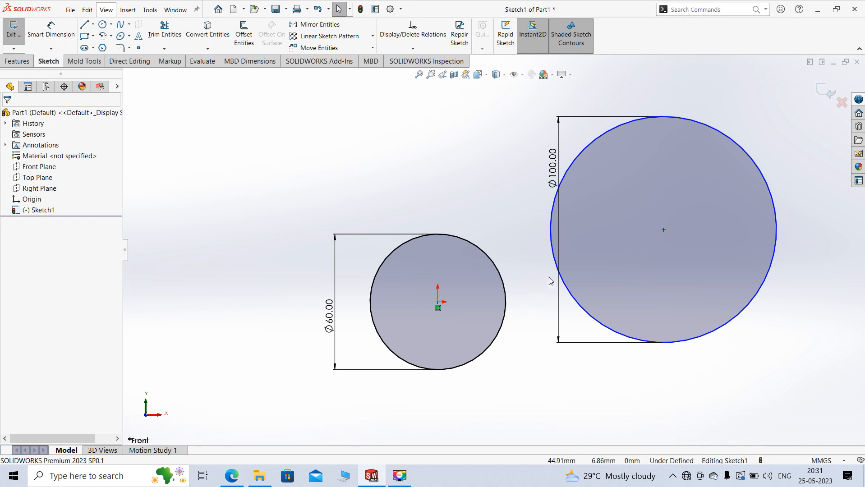
click(556, 263)
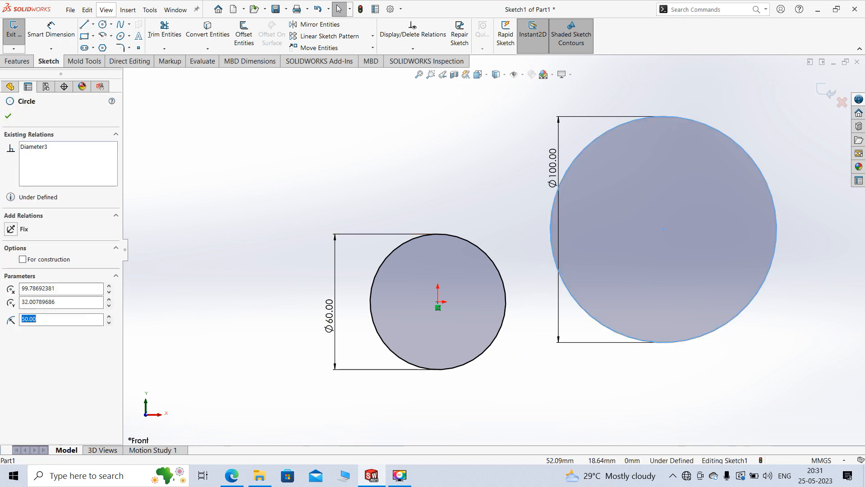
ctrl+click(499, 279)
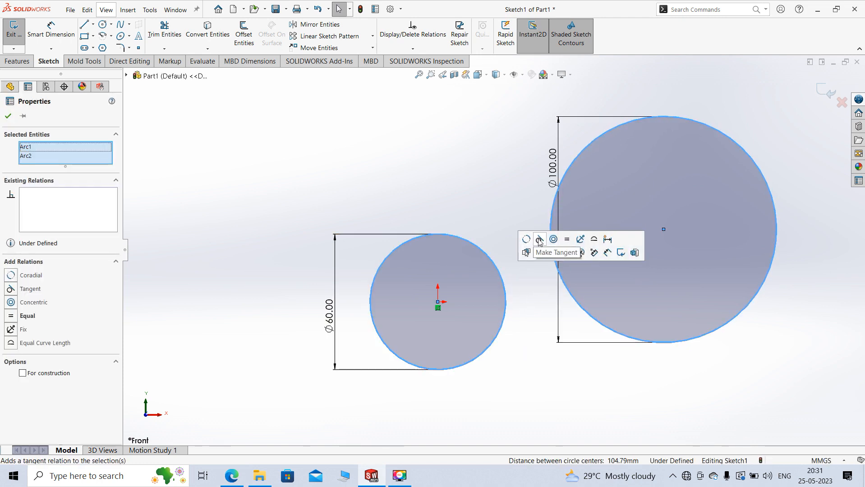
click(535, 243)
click(7, 116)
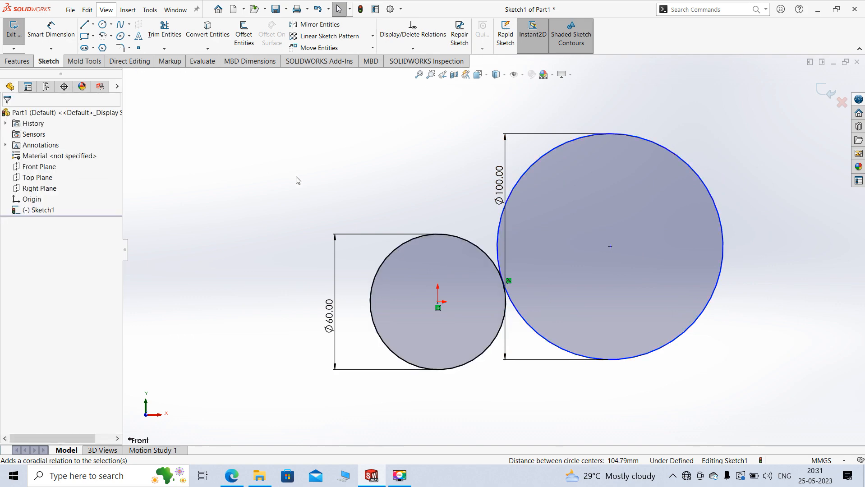
Consult the PDF drawing in Edge, and sketch a third, smaller circle to the upper right of the 100 mm circle
click(372, 474)
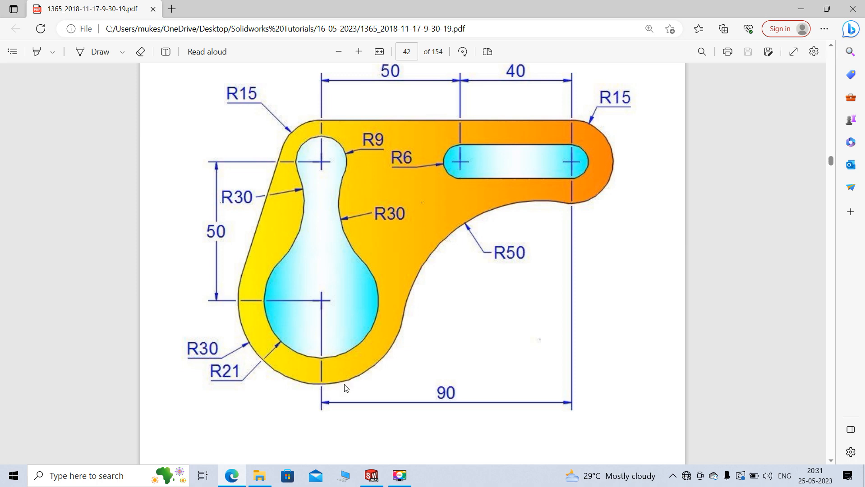
click(371, 475)
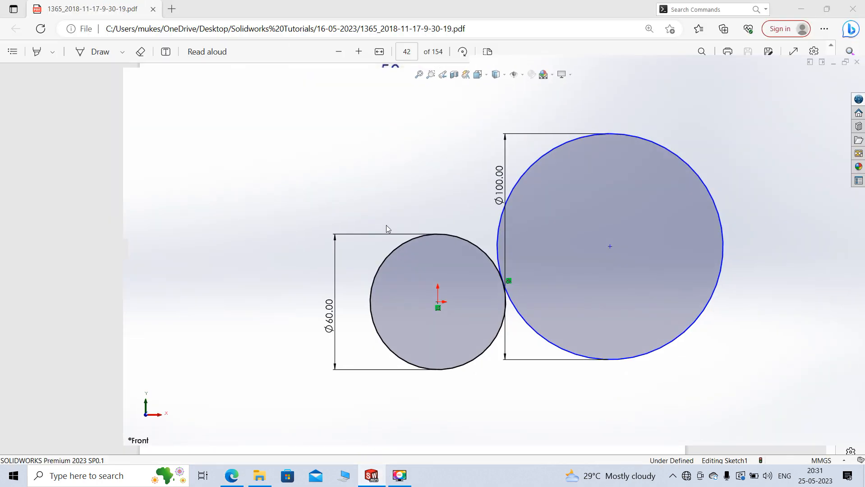
click(103, 24)
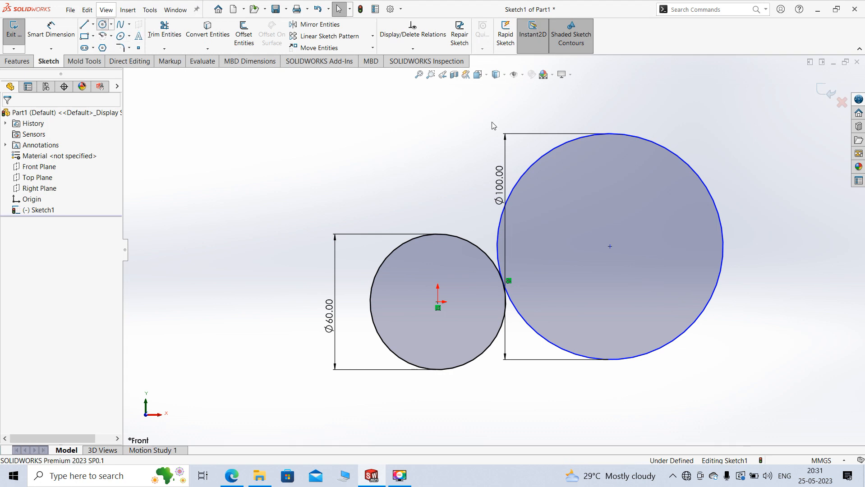
click(710, 110)
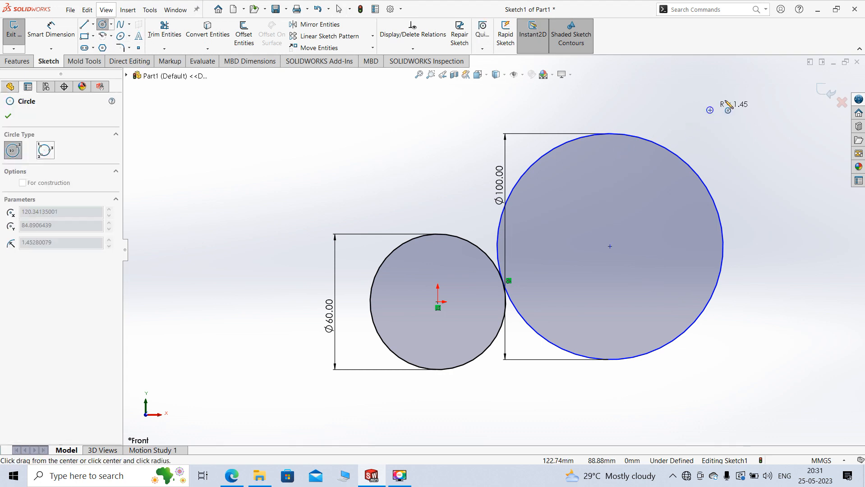
click(750, 109)
right_click(768, 102)
click(781, 108)
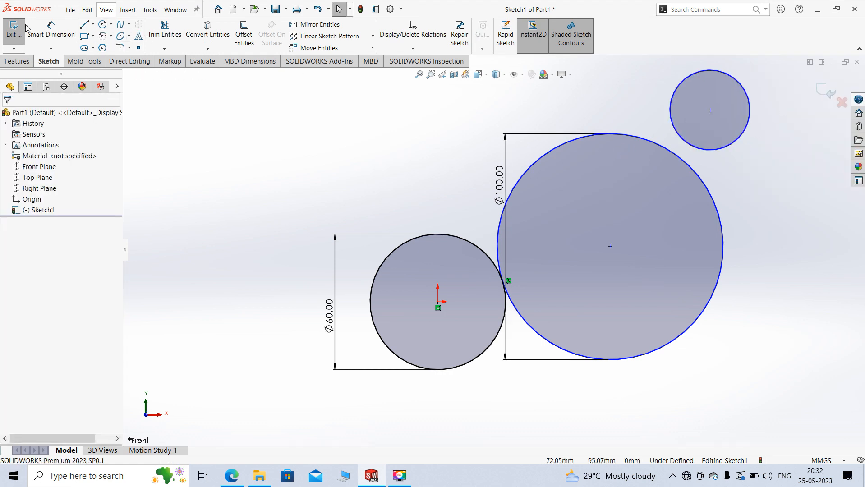
Dimension the third circle at the upper right with a diameter of 30 mm
click(52, 34)
click(749, 118)
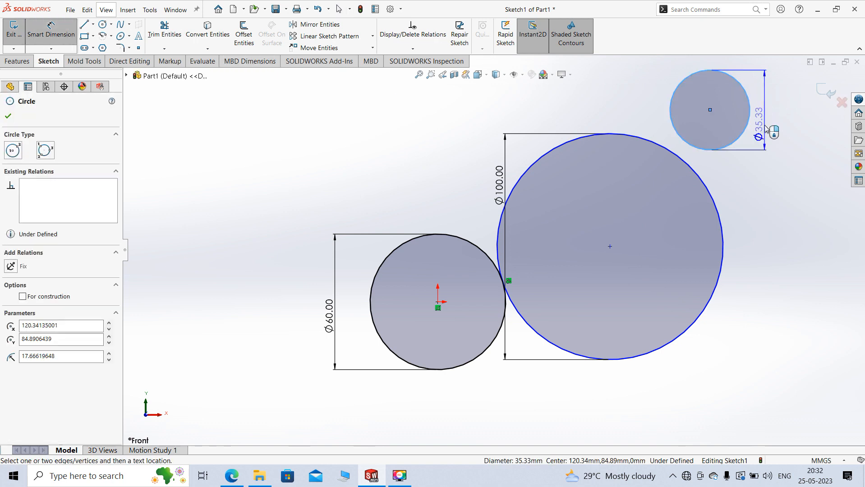
click(765, 129)
text(30)
key(Return)
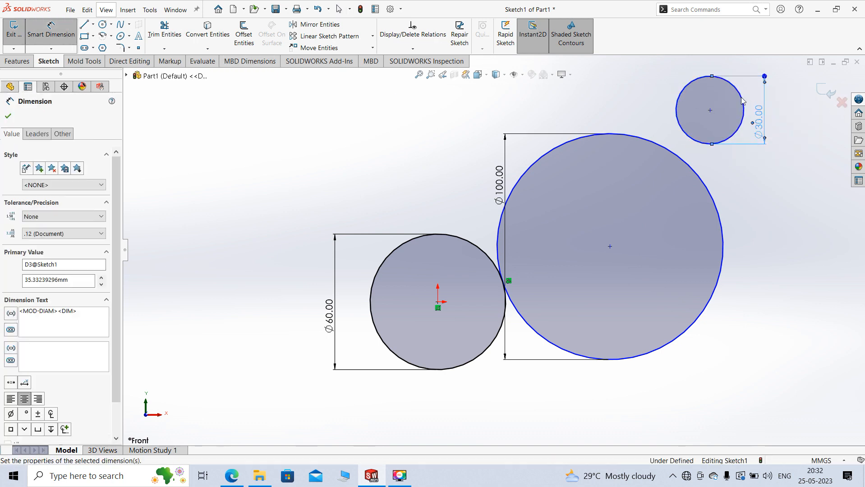
click(7, 117)
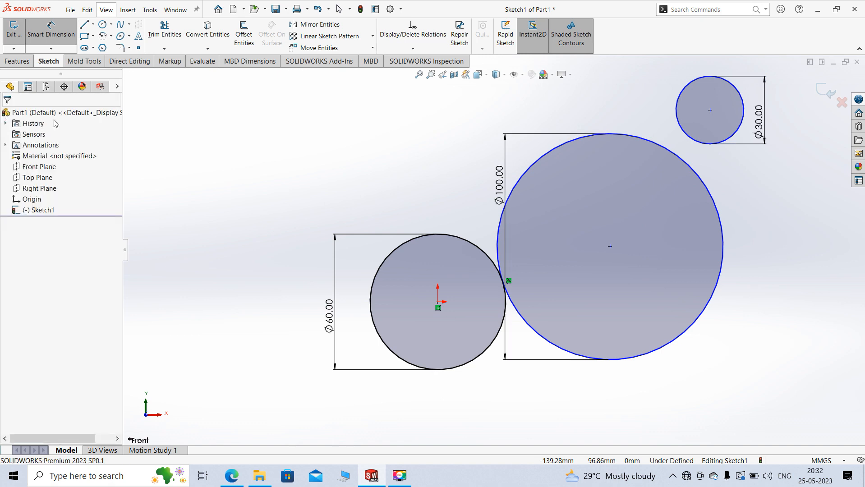
Add a tangent relation between the 30 mm circle and the 100 mm circle
click(702, 143)
ctrl+click(672, 154)
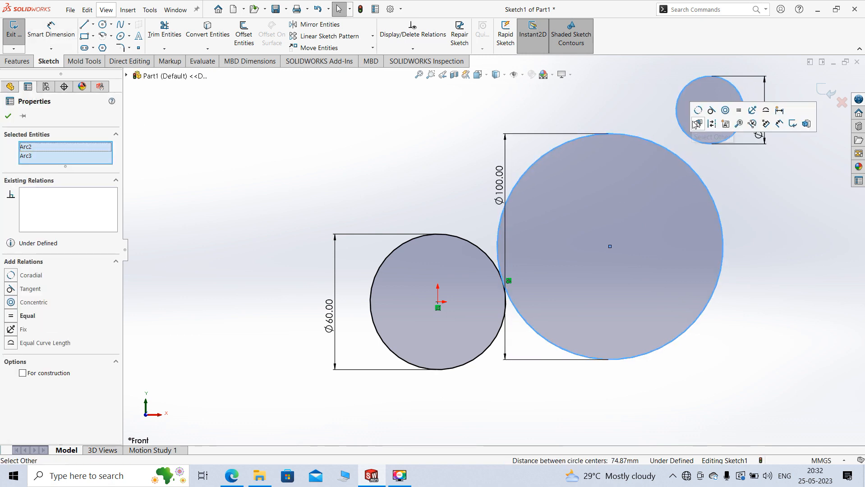
click(715, 112)
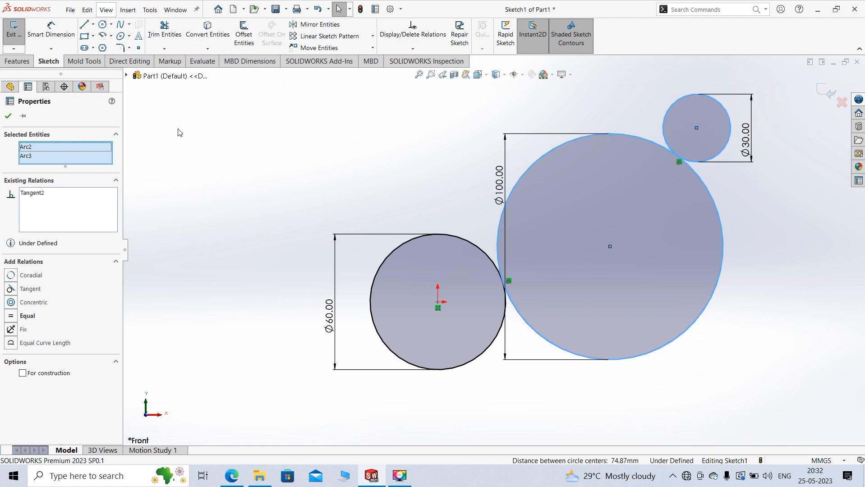
click(8, 115)
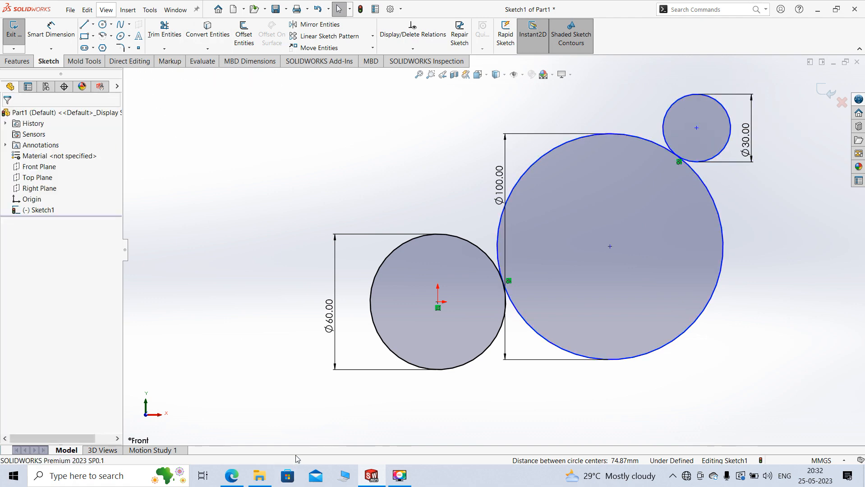
Consult the PDF drawing in Edge, and dimension the horizontal distance between the 60 mm and 30 mm circle centres as 90 mm
click(232, 476)
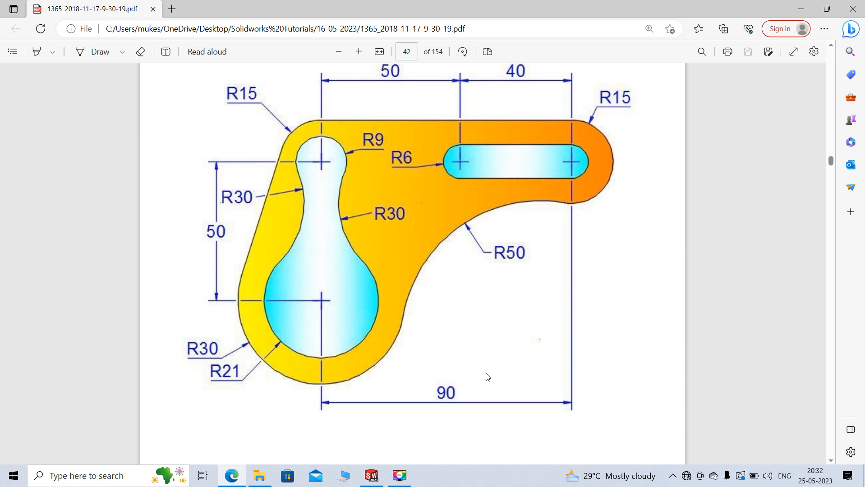
click(372, 476)
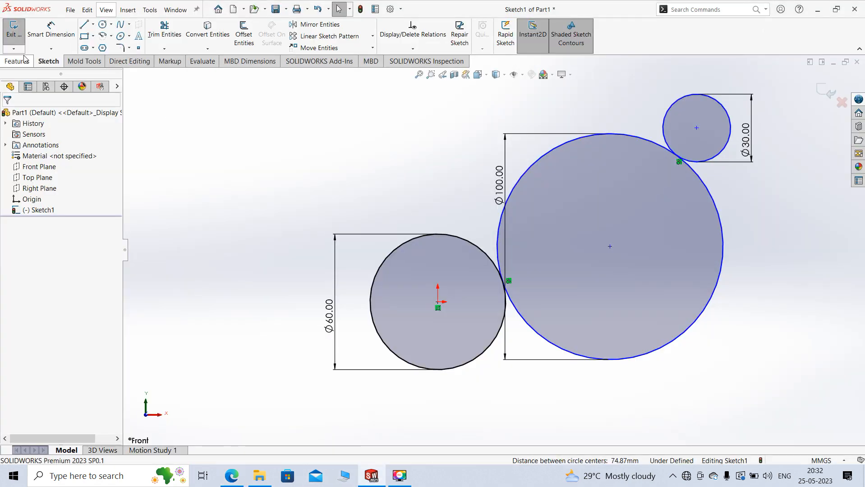
click(50, 33)
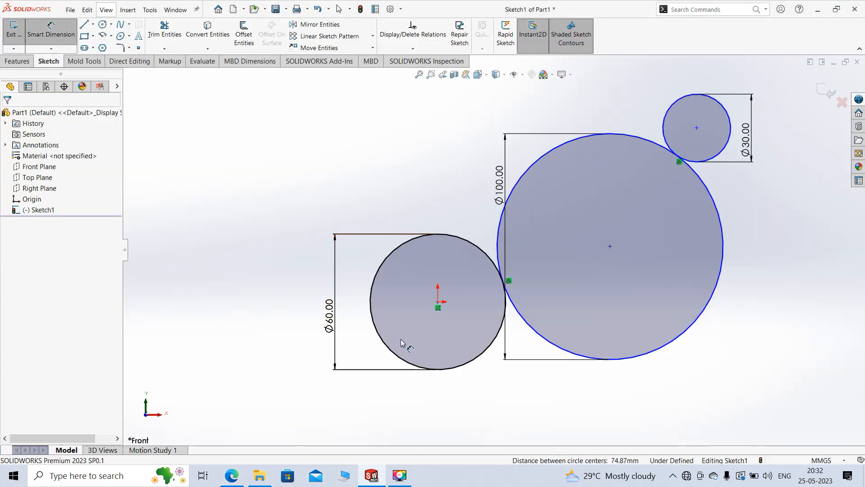
click(438, 303)
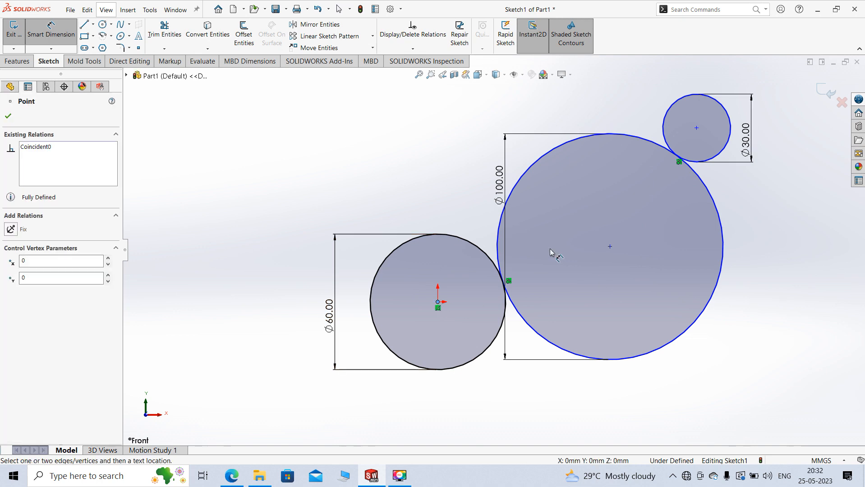
click(697, 129)
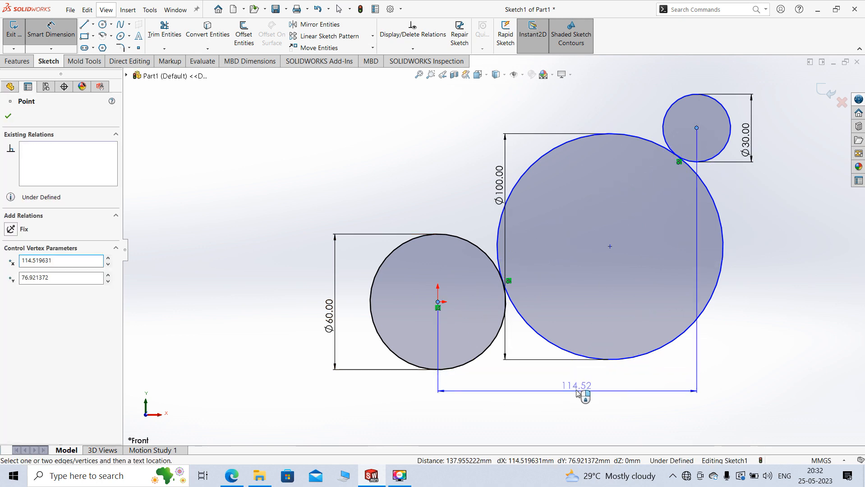
click(577, 391)
text(90)
key(Return)
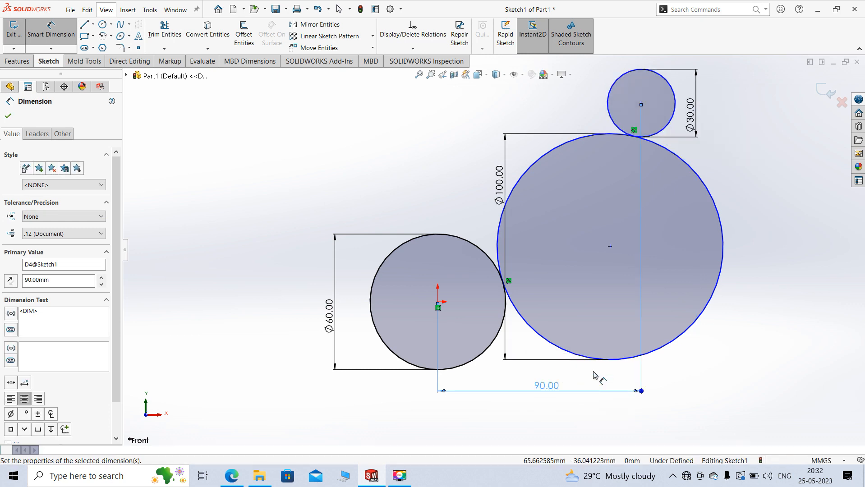
click(8, 116)
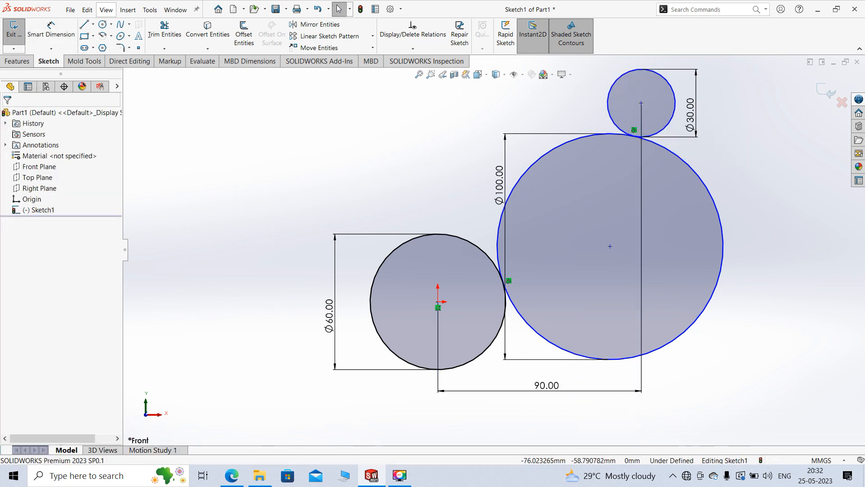
Check the PDF drawing in Edge, and dimension the vertical distance from the origin to the 30 mm circle's centre as 50 mm
click(232, 476)
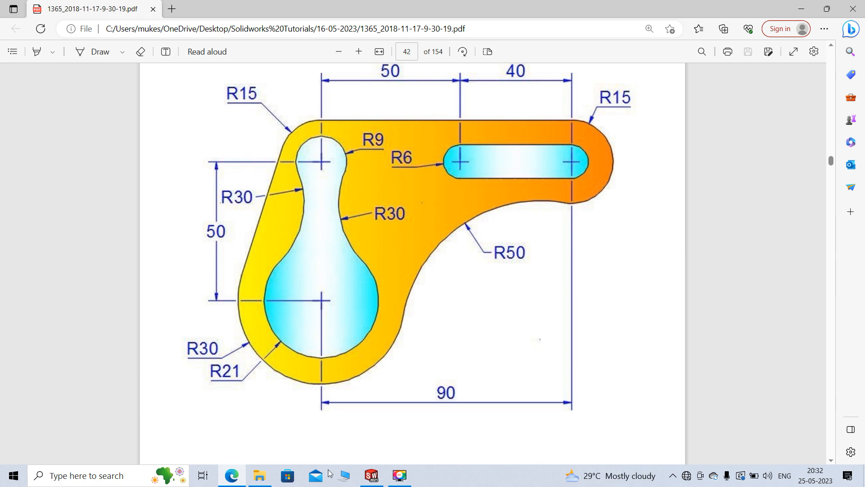
click(371, 476)
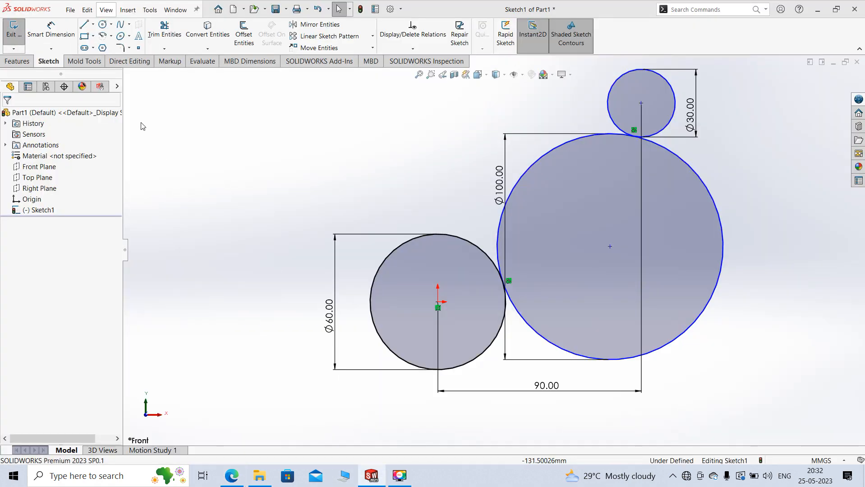
click(45, 40)
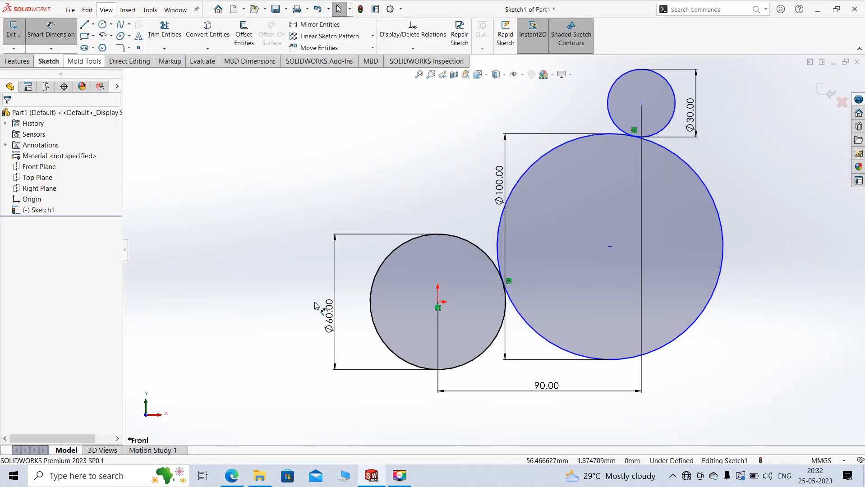
click(438, 305)
click(641, 103)
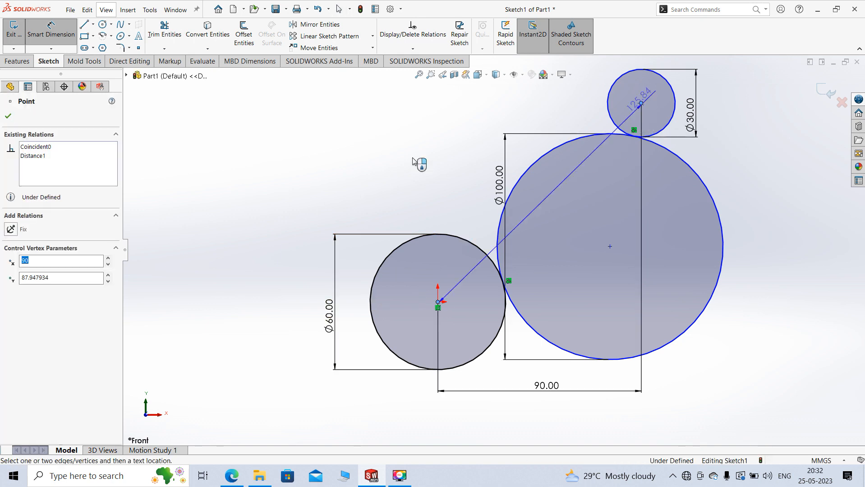
click(265, 178)
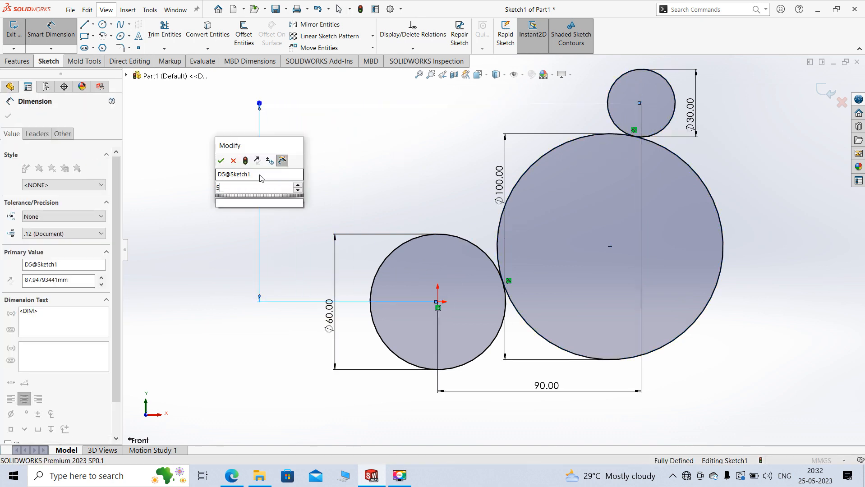
text(50)
key(Return)
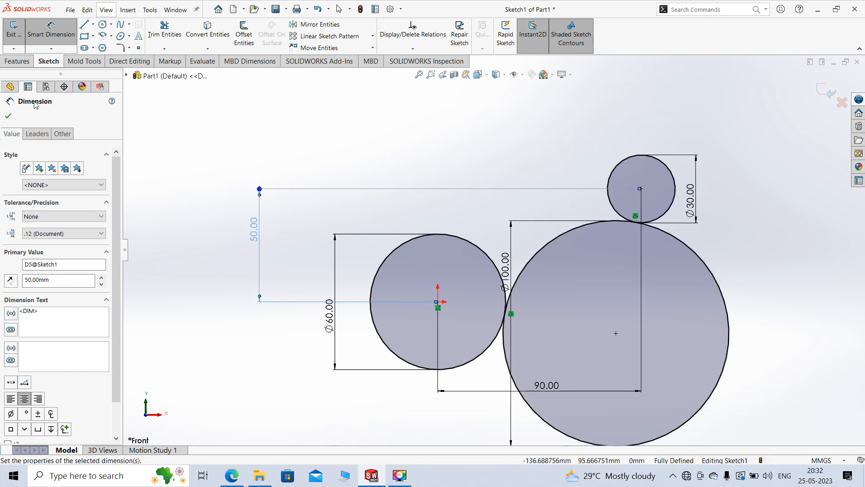
click(8, 117)
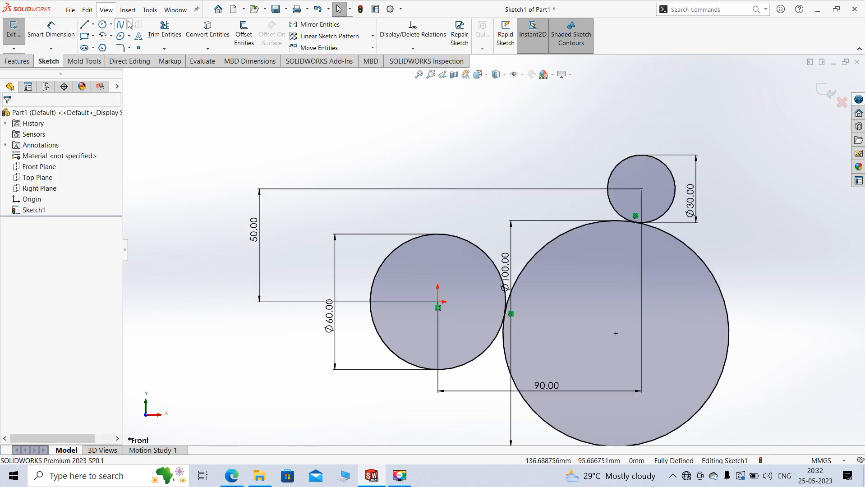
Trim away the lower portion of the 100 mm circle, keeping only the arc between the 60 mm and 30 mm circles
click(165, 31)
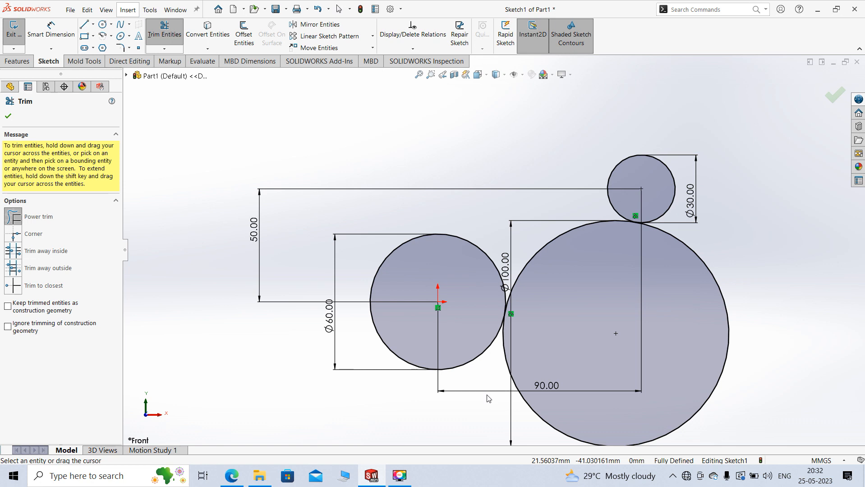
drag(487, 398, 542, 359)
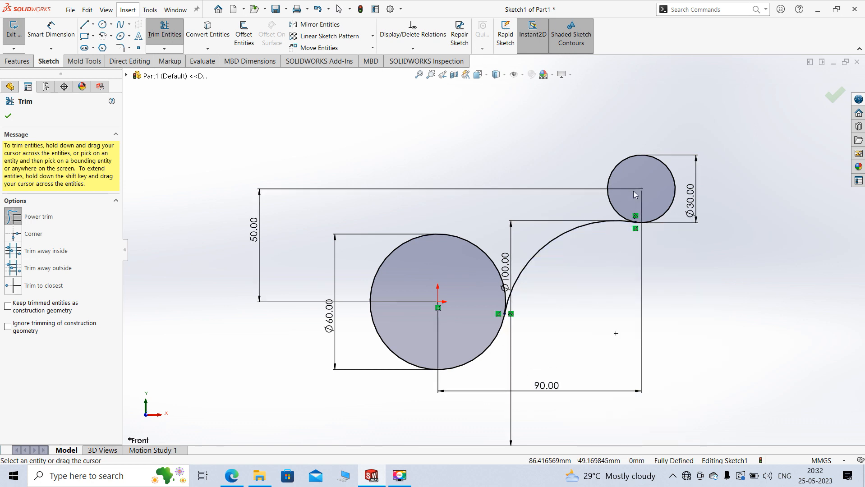
click(8, 117)
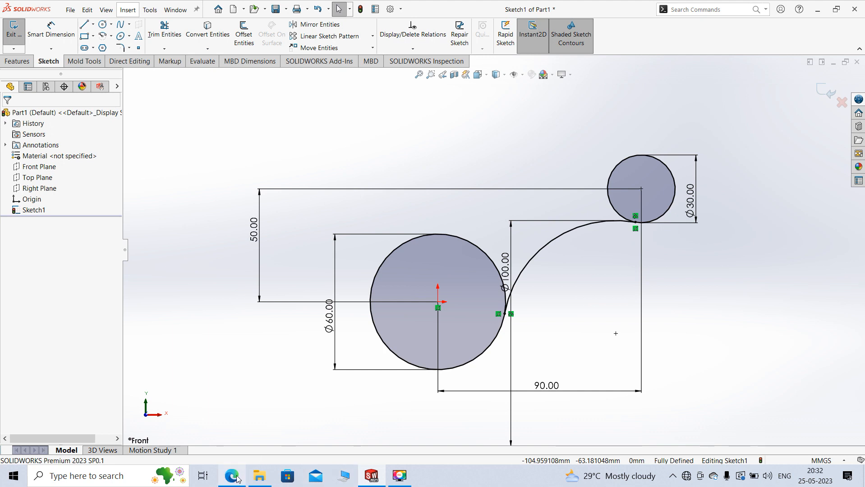
Consult the PDF drawing in Edge, and sketch a horizontal line about 84 mm long above the circles and a connected slanted line about 64 mm long
click(232, 476)
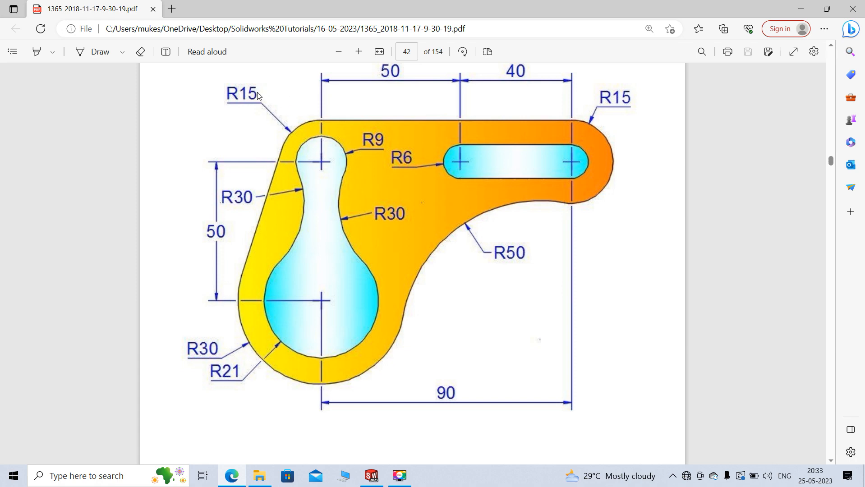
click(369, 480)
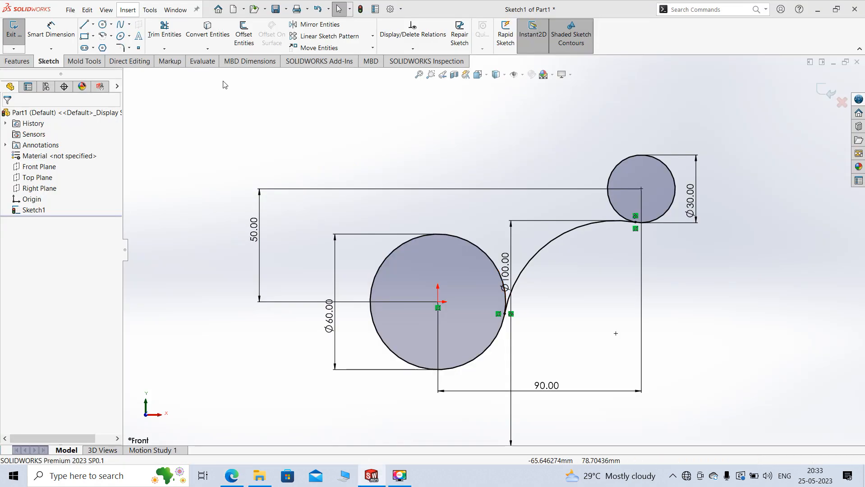
key(l)
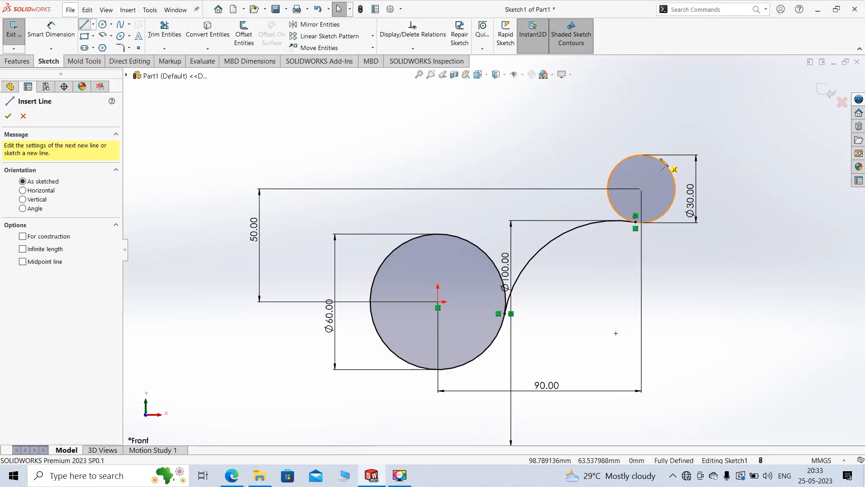
click(598, 154)
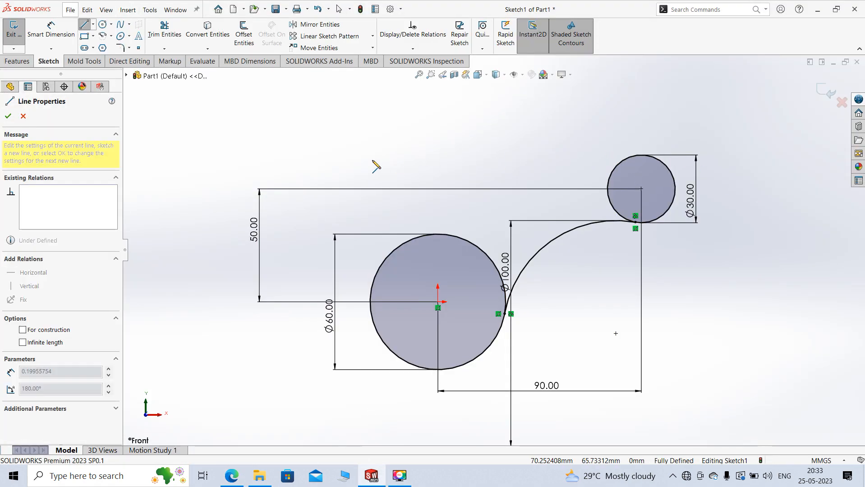
click(407, 154)
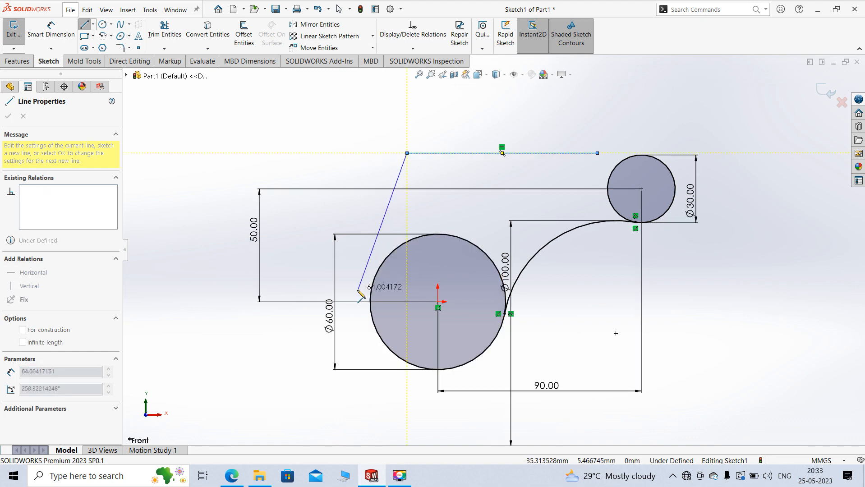
right_click(363, 113)
click(386, 148)
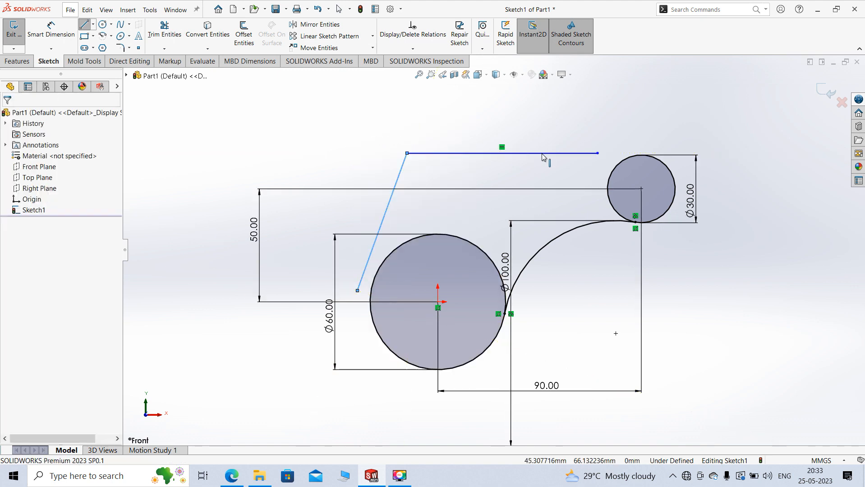
Add a tangent relation between the horizontal line and the 30 mm circle
click(563, 156)
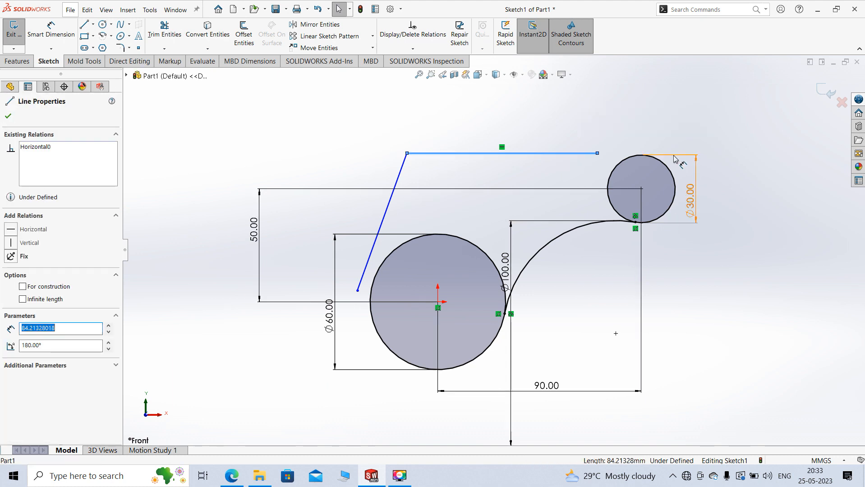
ctrl+click(637, 161)
click(662, 117)
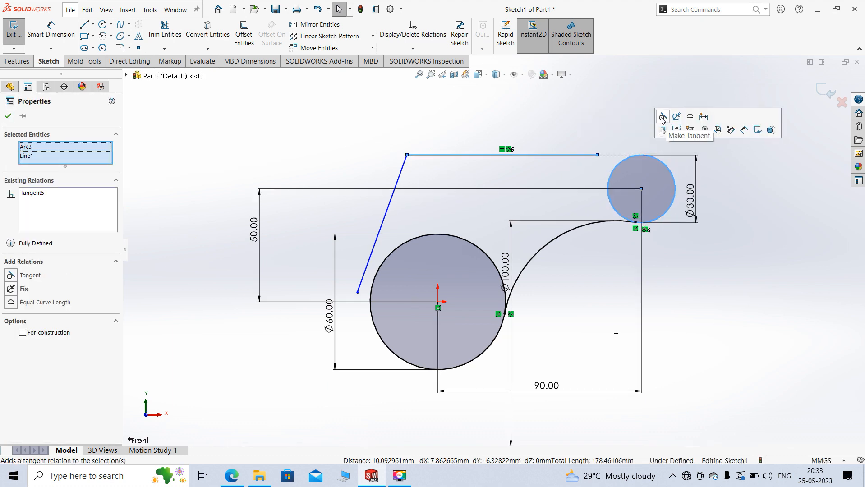
click(7, 116)
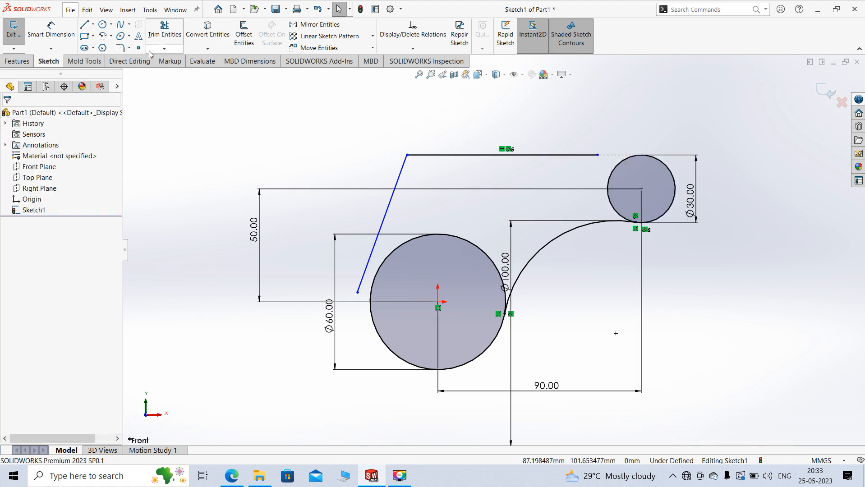
Extend the horizontal line's right end to meet the 30 mm circle at its tangent point
click(164, 48)
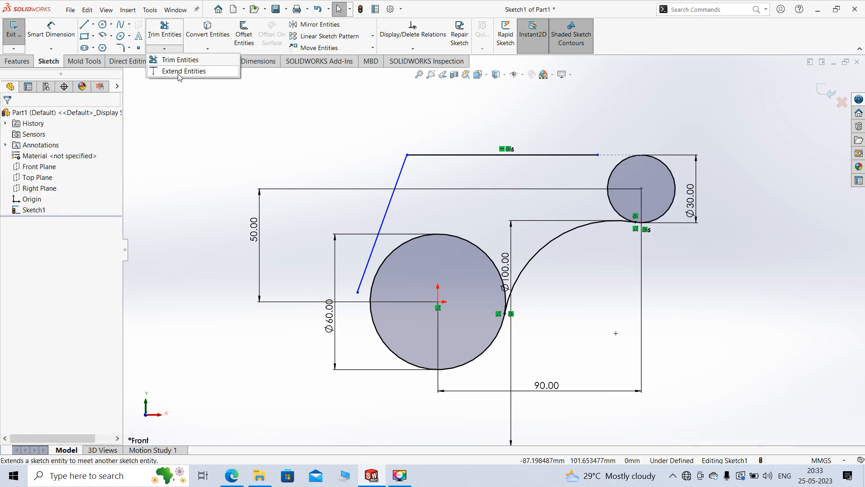
click(179, 70)
click(589, 157)
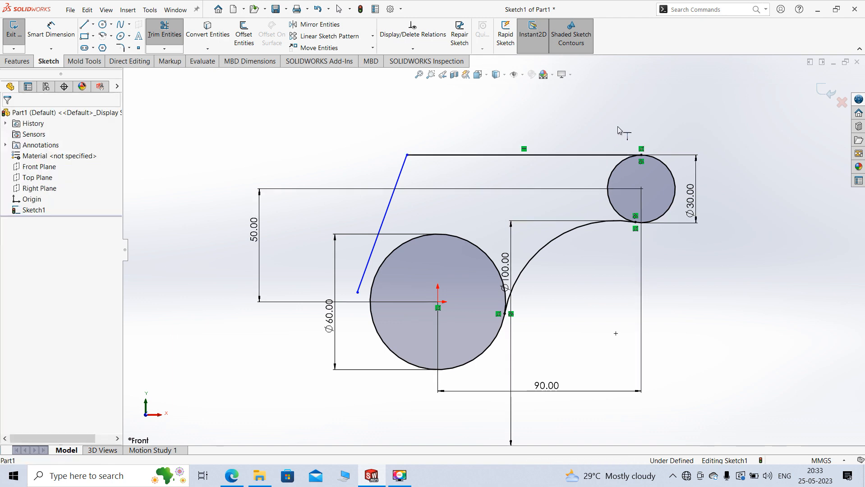
click(164, 31)
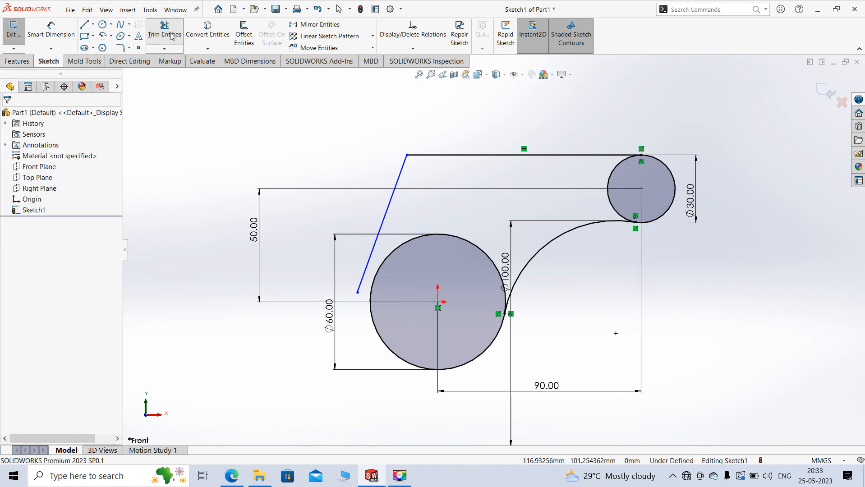
Add a tangent relation between the slanted line and the 60 mm circle
click(8, 118)
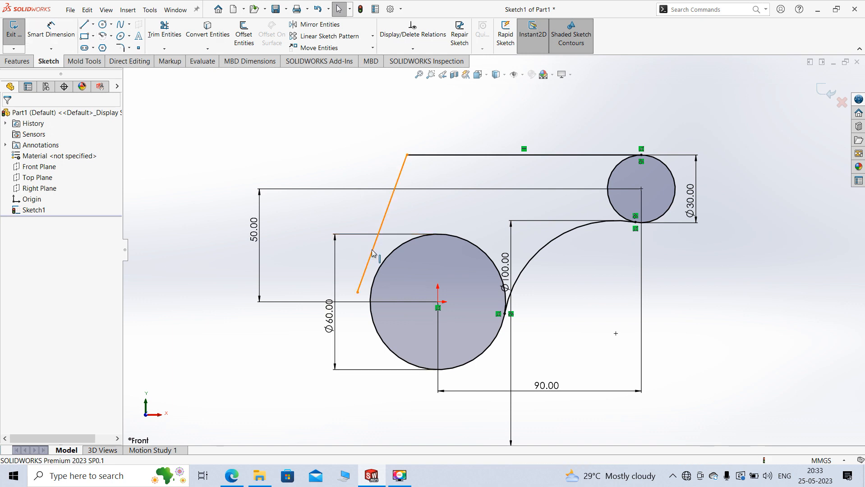
click(368, 264)
ctrl+click(378, 270)
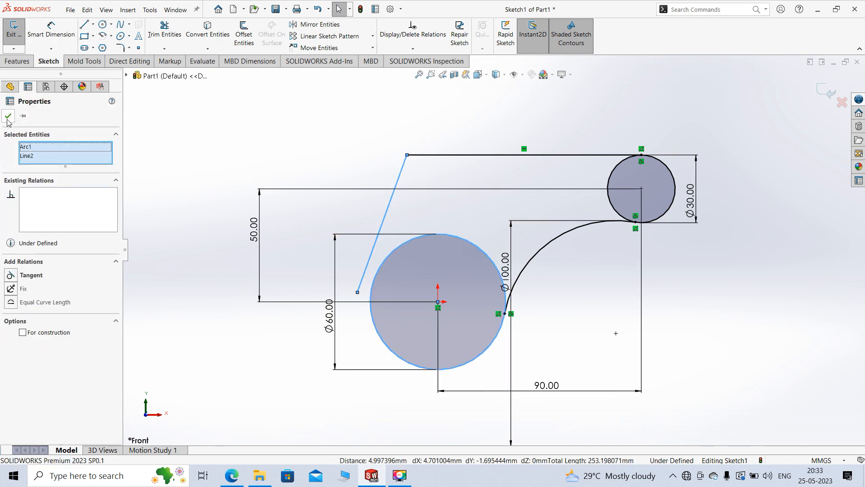
click(10, 276)
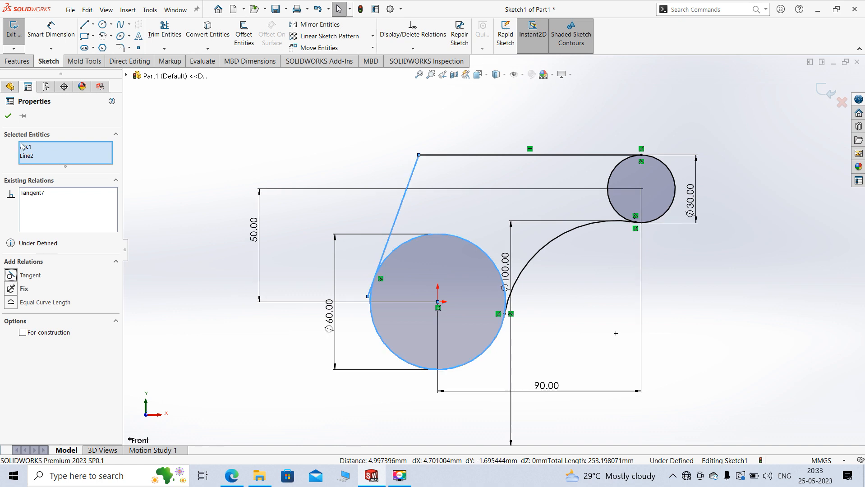
click(13, 117)
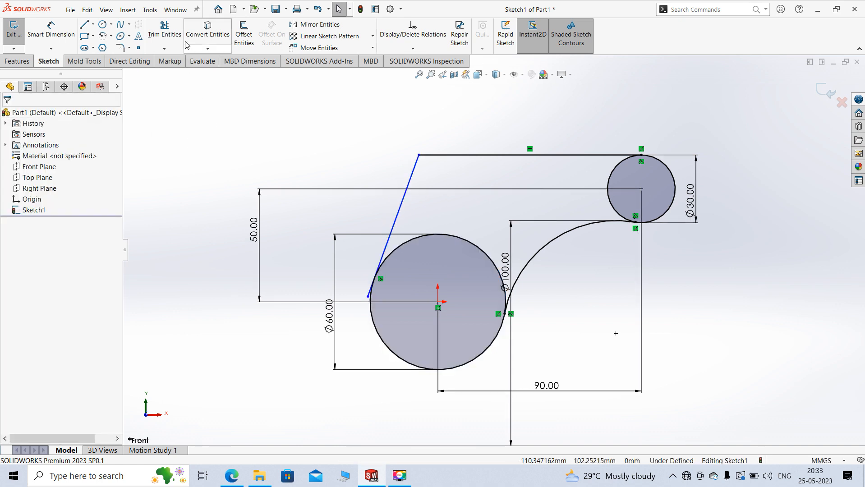
Trim off the slanted line's lower overhang past its tangent point on the 60 mm circle
click(165, 40)
scroll(361, 300, down, 10)
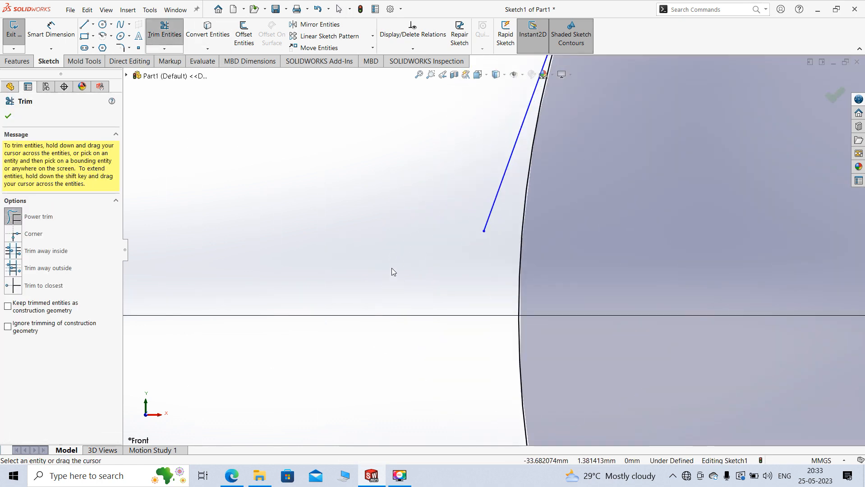
drag(492, 222, 329, 181)
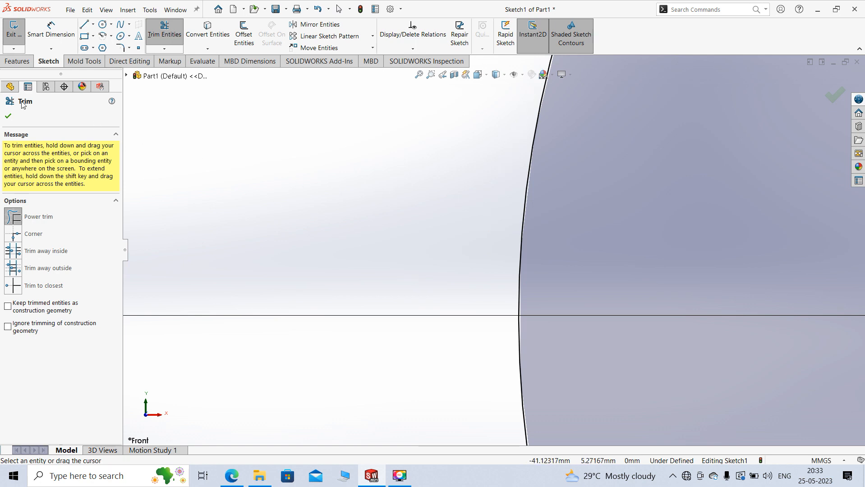
click(9, 117)
scroll(409, 192, up, 10)
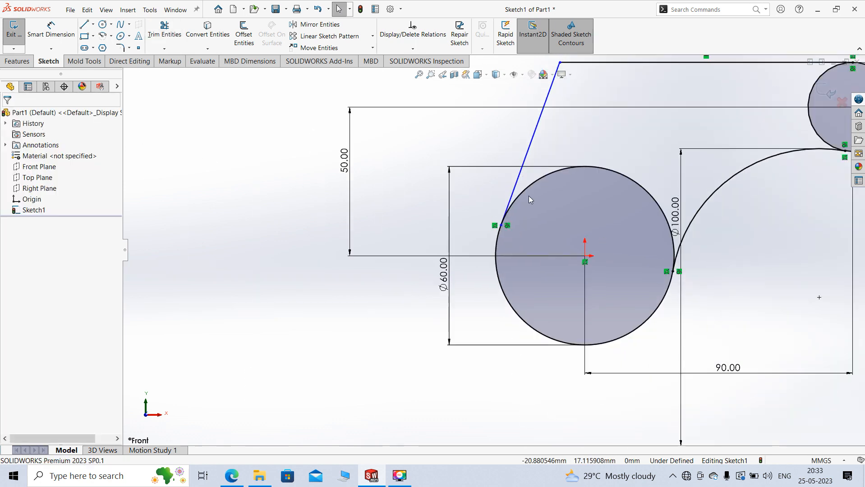
scroll(555, 185, down, 2)
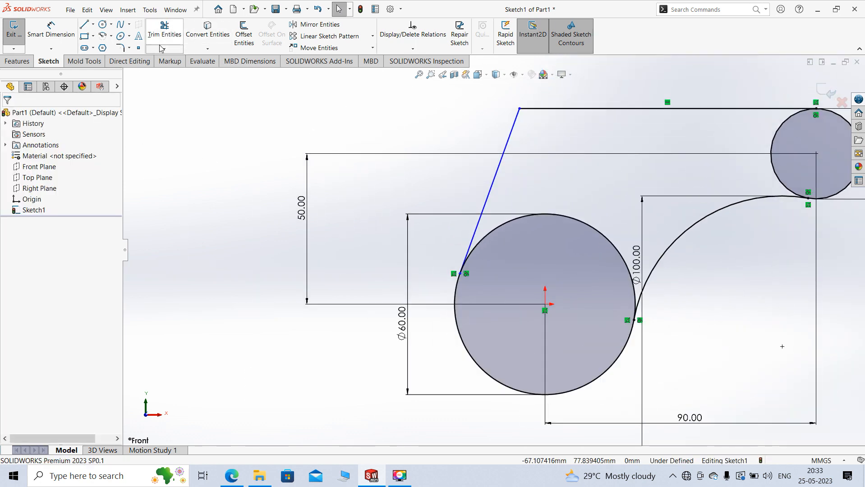
Add a 15 mm sketch fillet at the corner between the horizontal line and the slanted line
click(121, 47)
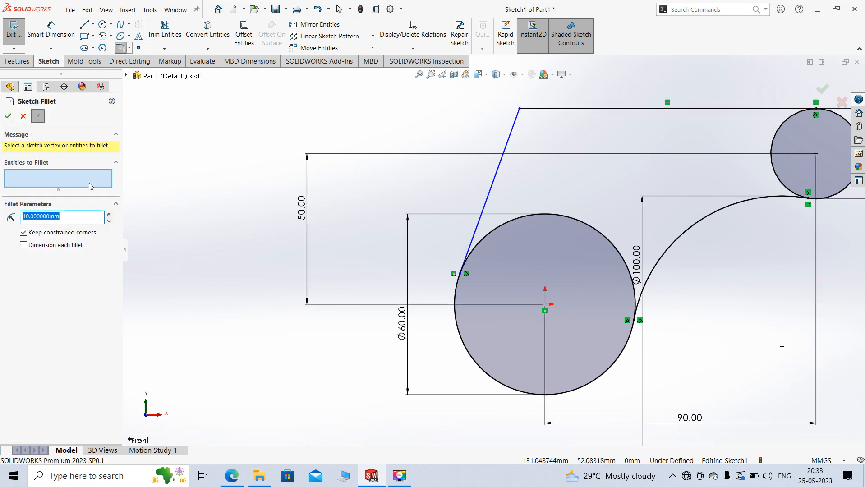
text(15)
key(Return)
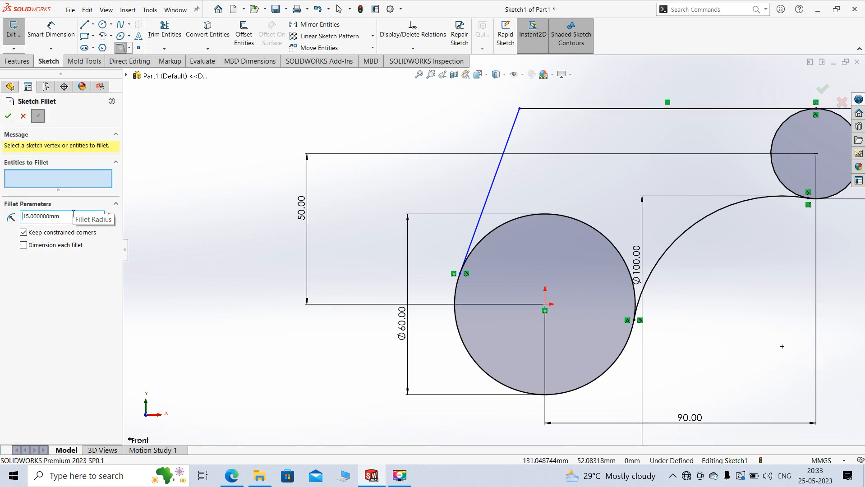
click(518, 114)
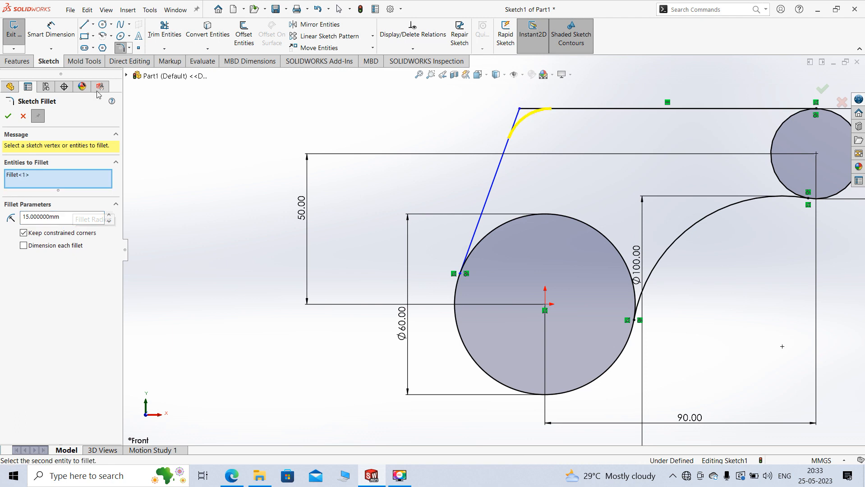
click(7, 117)
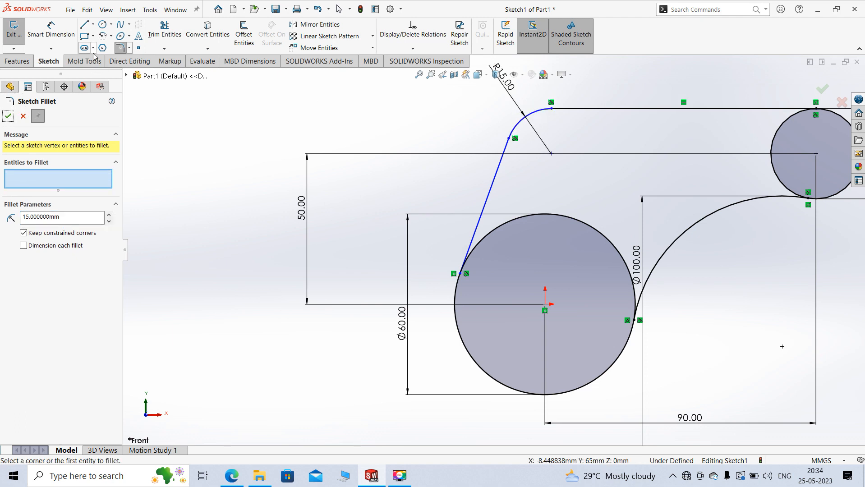
Trim away the upper inner portion of the 60 mm circle between the slanted line and the 100 mm arc
click(164, 31)
drag(551, 261, 599, 201)
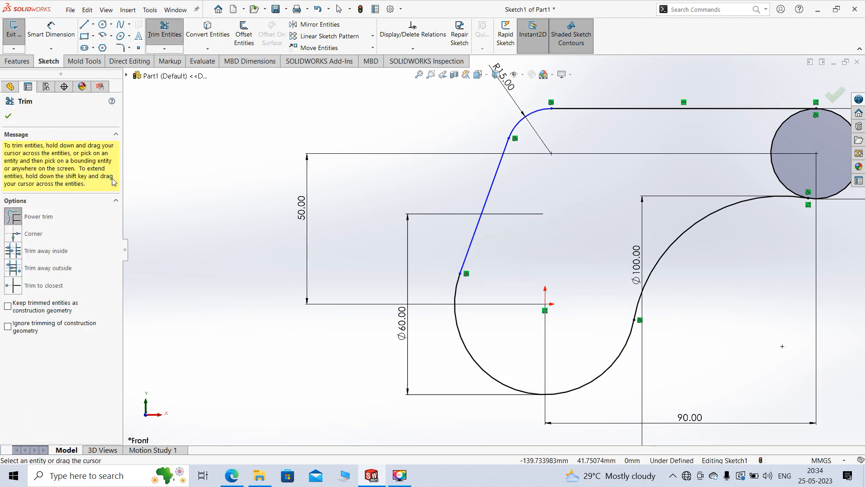
click(5, 118)
scroll(616, 244, up, 4)
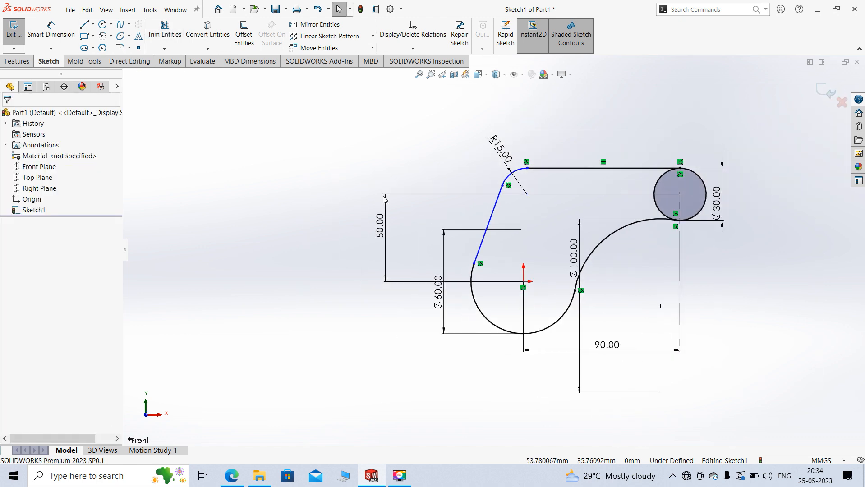
Trim away the inner portion of the 30 mm circle, leaving one closed outer profile
scroll(538, 225, down, 4)
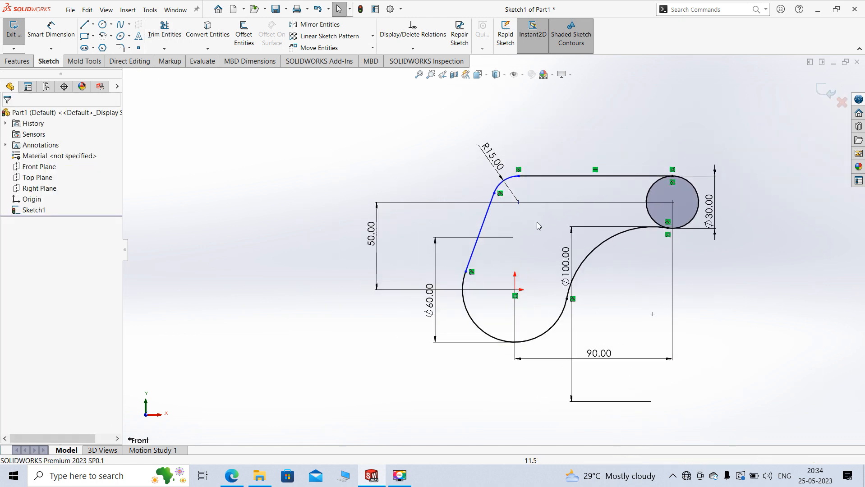
click(165, 32)
drag(692, 189, 680, 195)
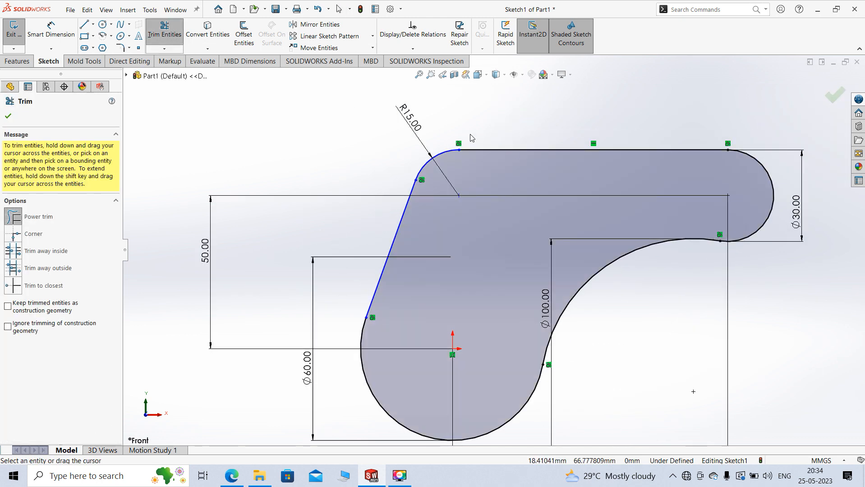
click(9, 116)
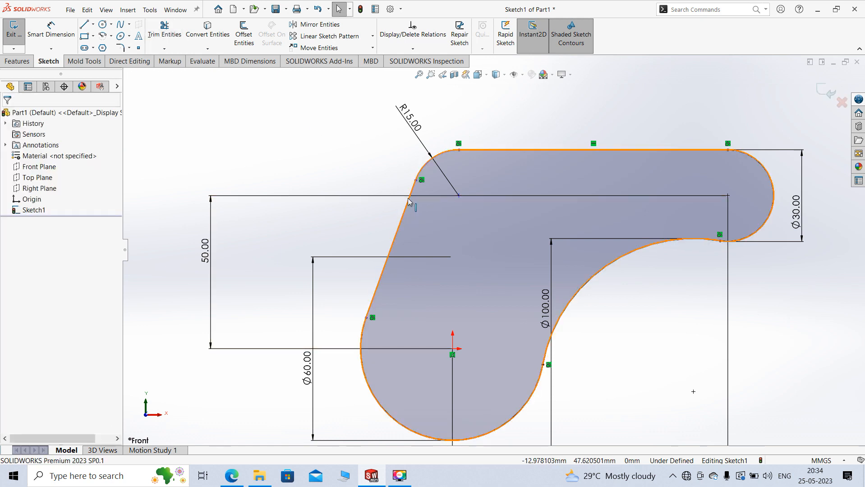
click(373, 482)
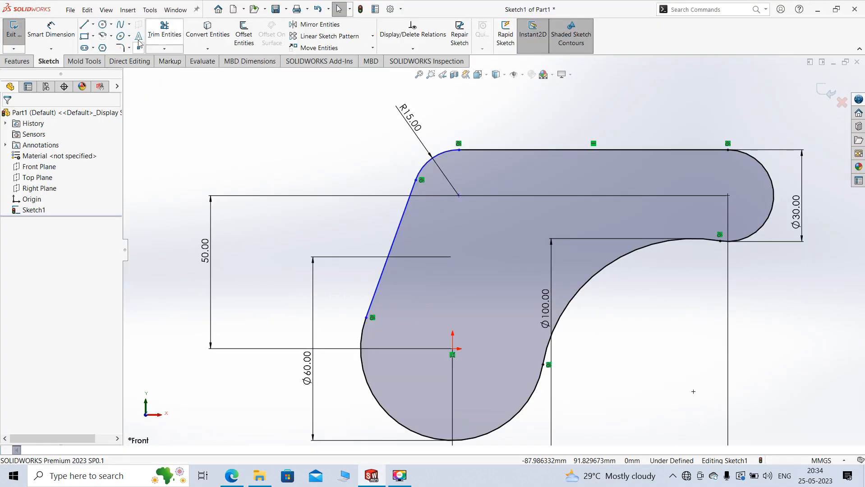
click(61, 35)
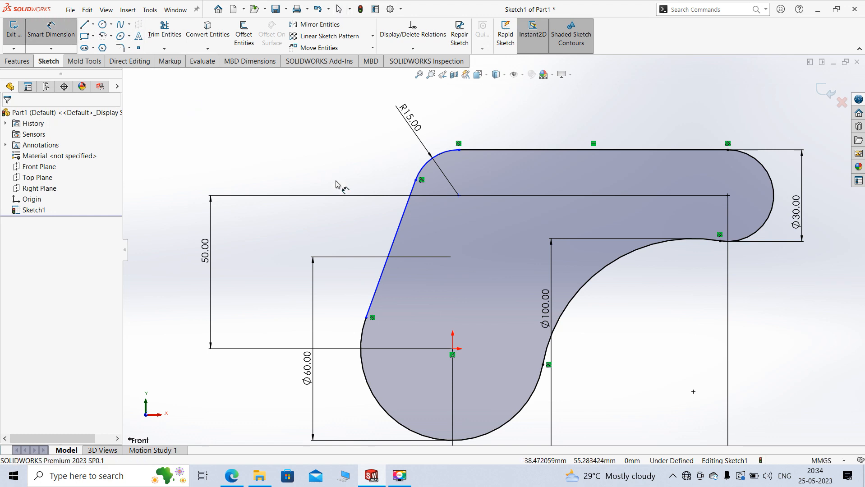
click(459, 196)
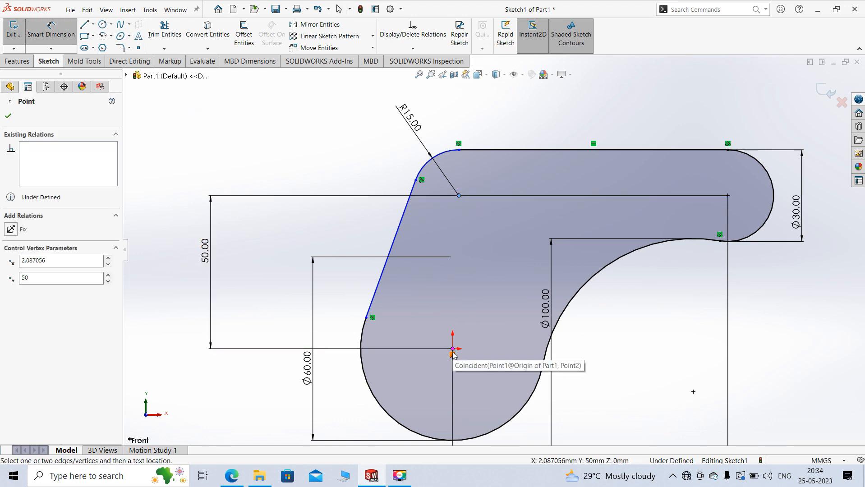
key(Escape)
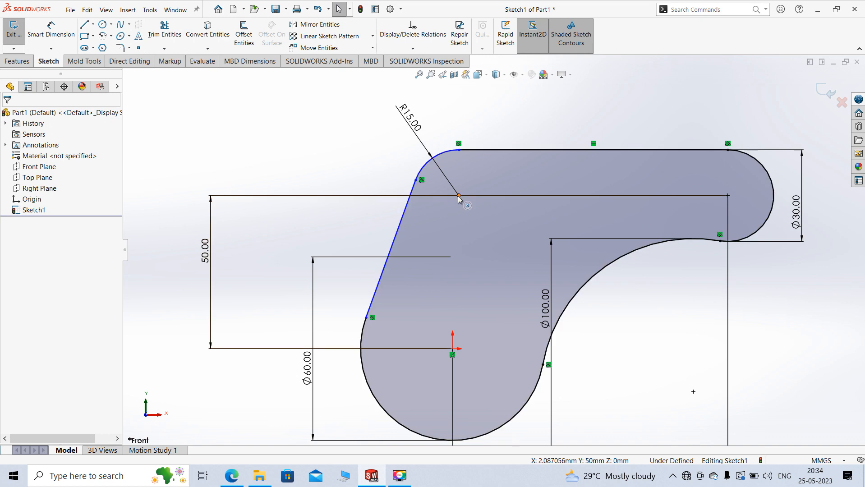
Add a vertical relation between the 15 mm fillet's center point and the origin, and consult the PDF drawing in Edge
click(459, 197)
click(452, 349)
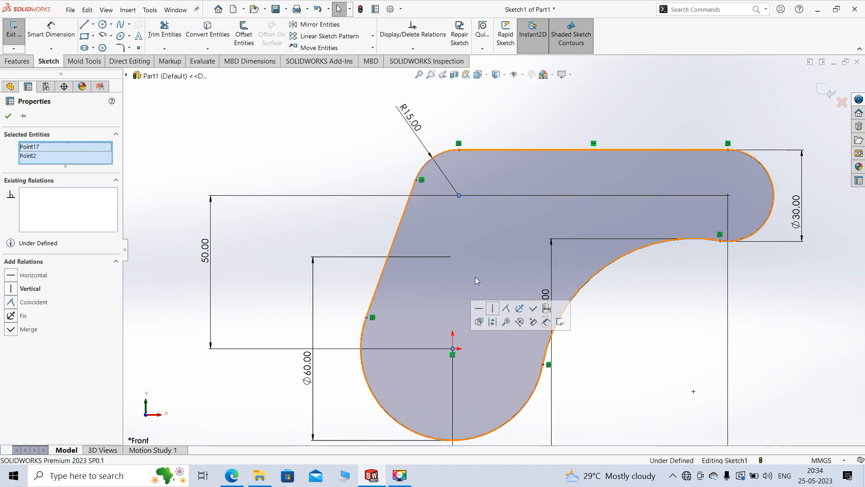
click(495, 310)
key(Escape)
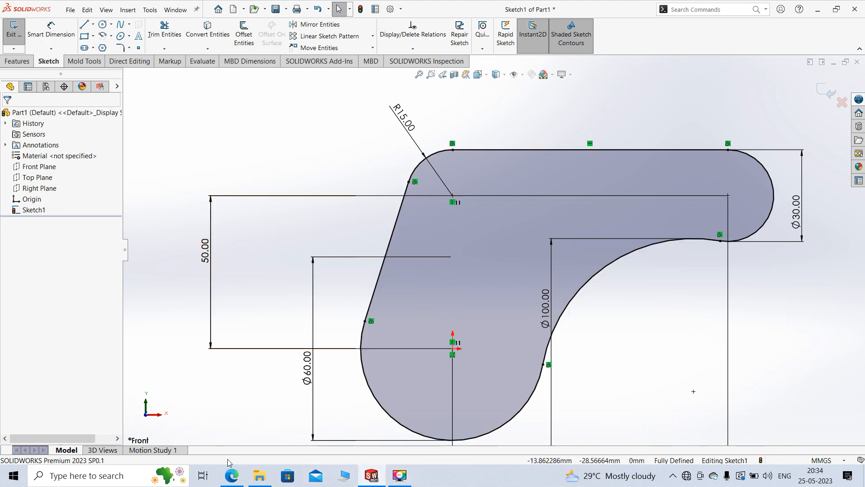
click(231, 475)
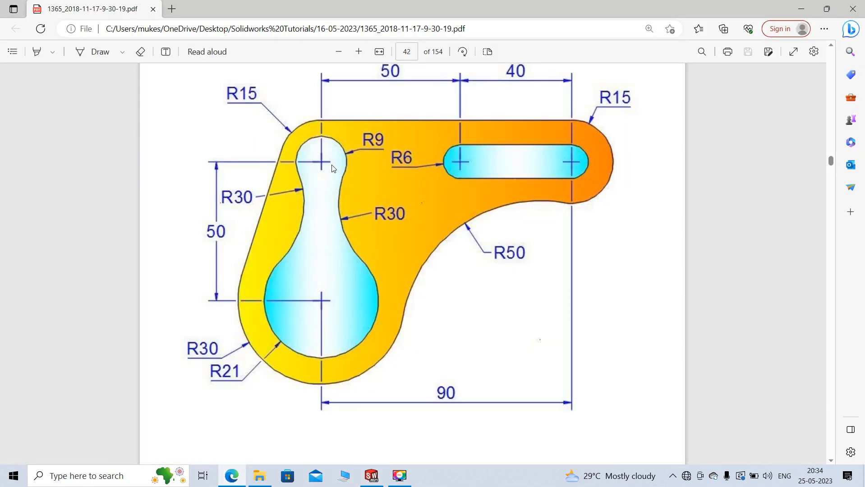
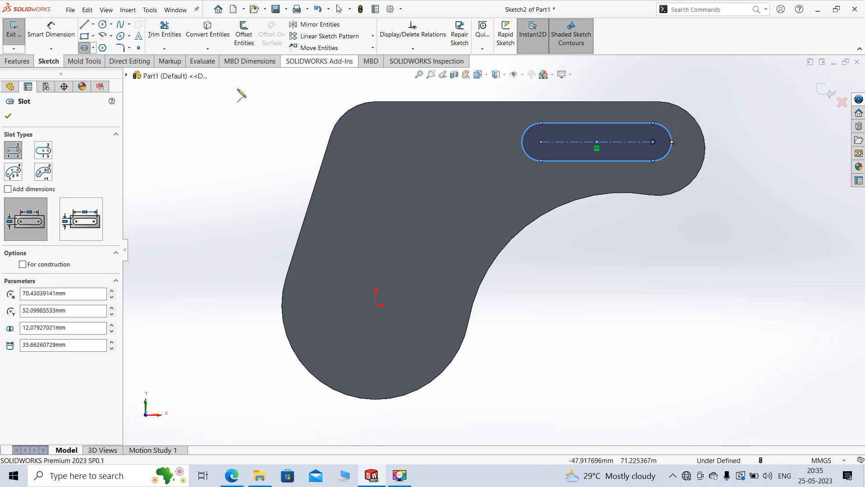
Undo the first slot and sketch a new horizontal straight slot inside the plate's upper arm, near its rounded end
click(8, 115)
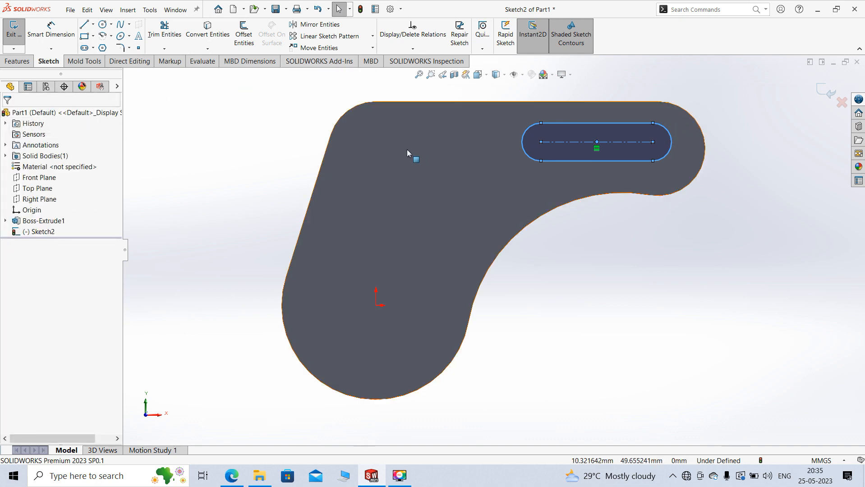
key(ctrl+z)
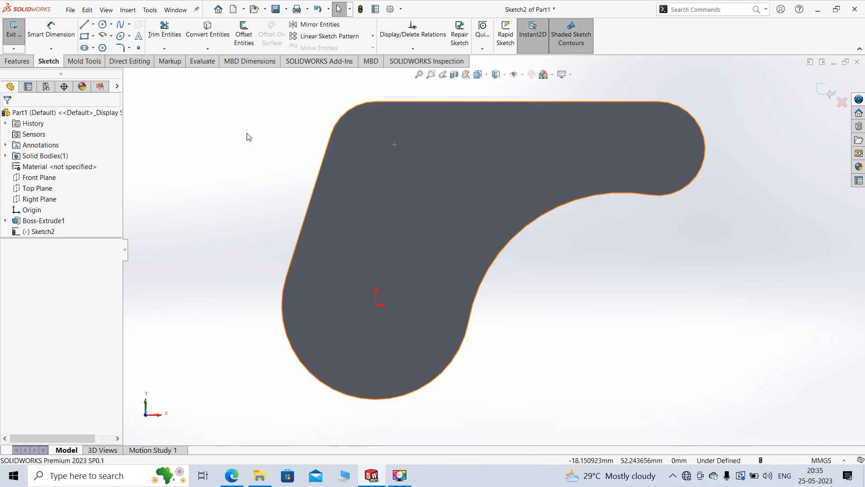
click(85, 48)
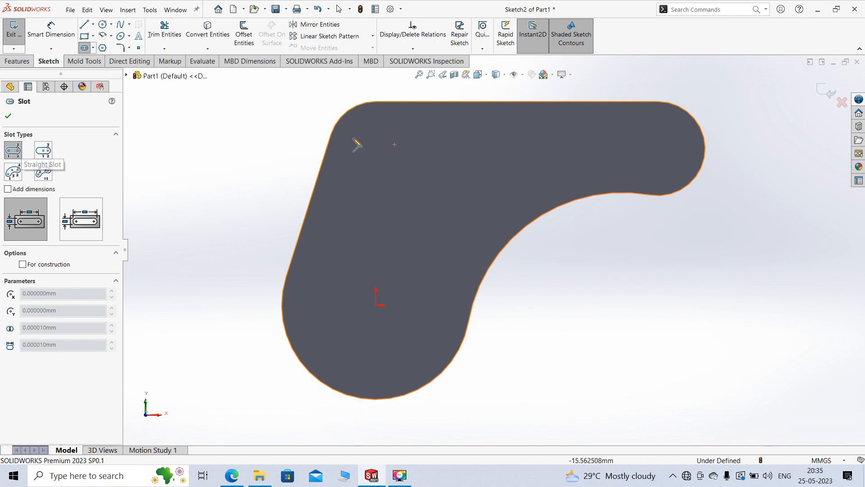
click(563, 143)
click(665, 143)
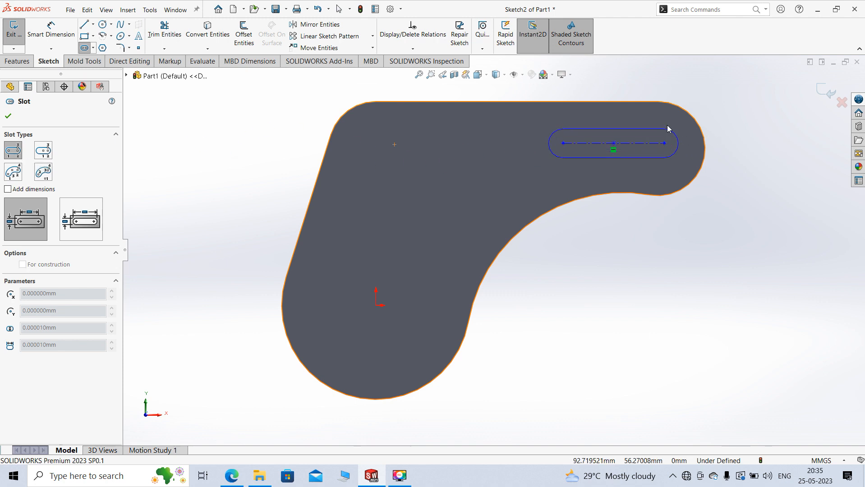
click(665, 125)
right_click(717, 103)
click(732, 104)
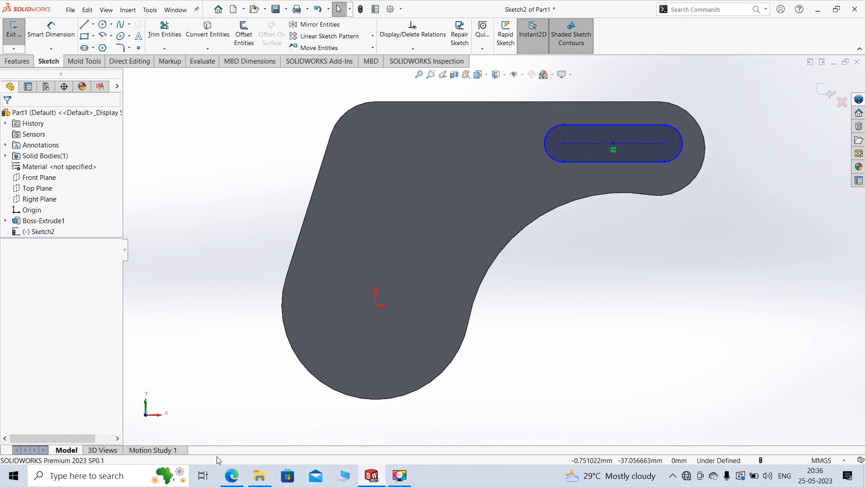
Check the slot's dimensions in the PDF drawing in Edge, and switch the SOLIDWORKS model's display style to Hidden Lines Visible
click(231, 475)
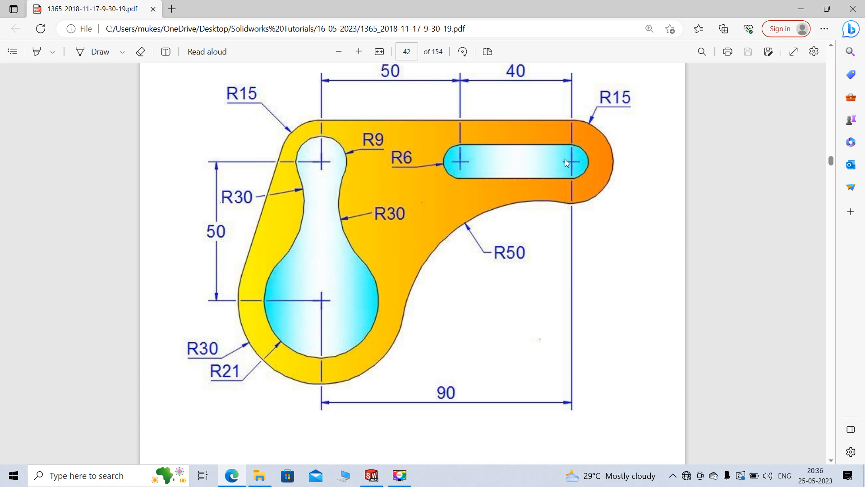
click(372, 473)
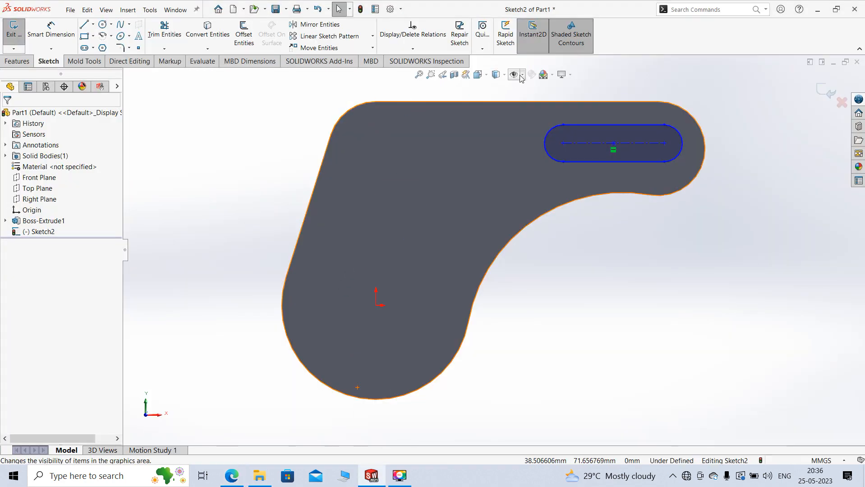
click(502, 76)
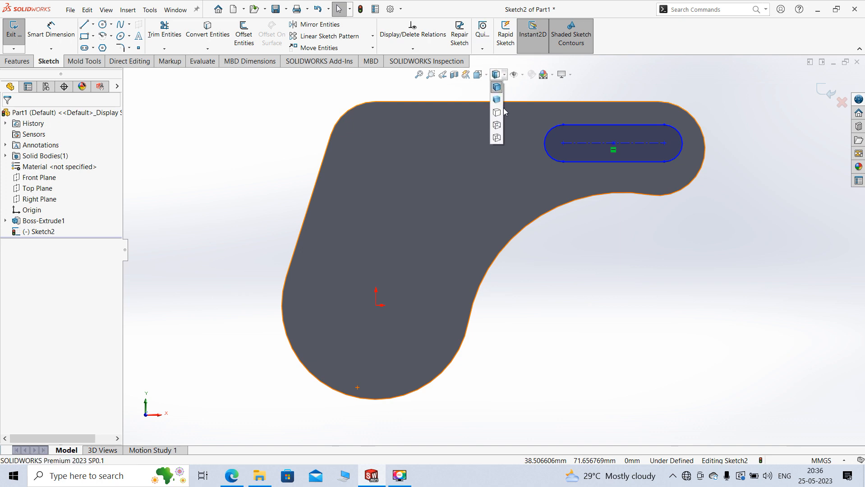
click(496, 125)
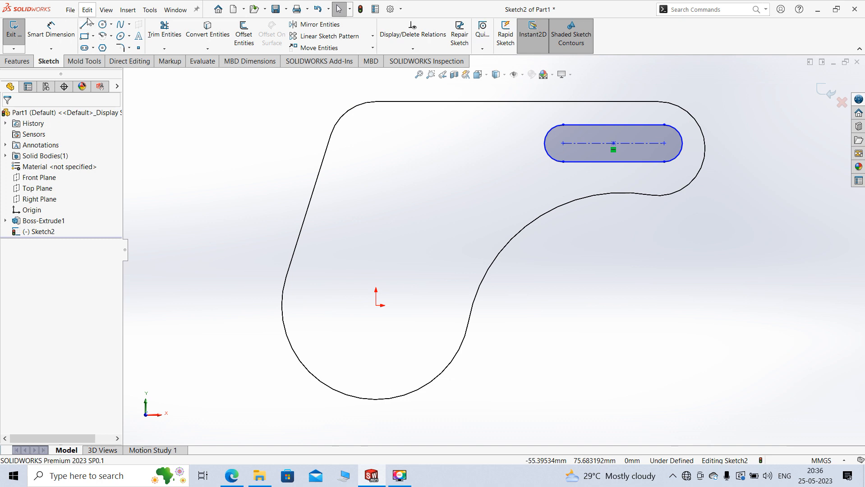
Try a 50 mm horizontal dimension from the upper corner fillet's center to the slot's nearer arc center
click(50, 30)
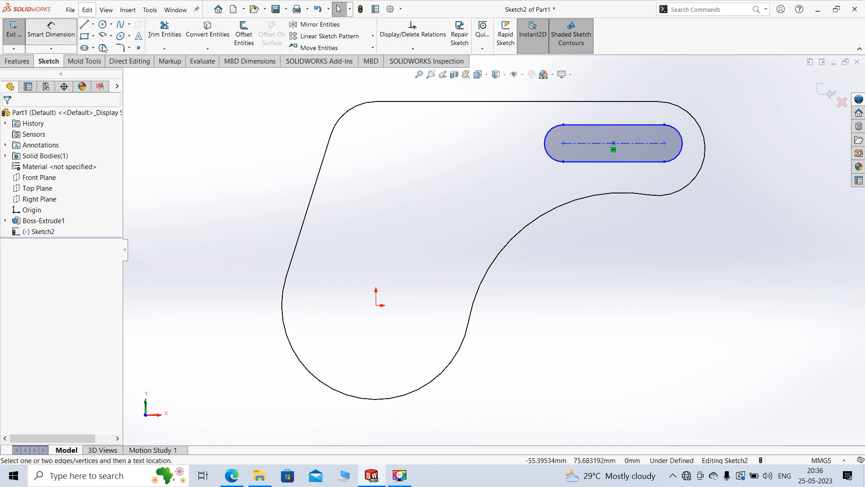
click(349, 112)
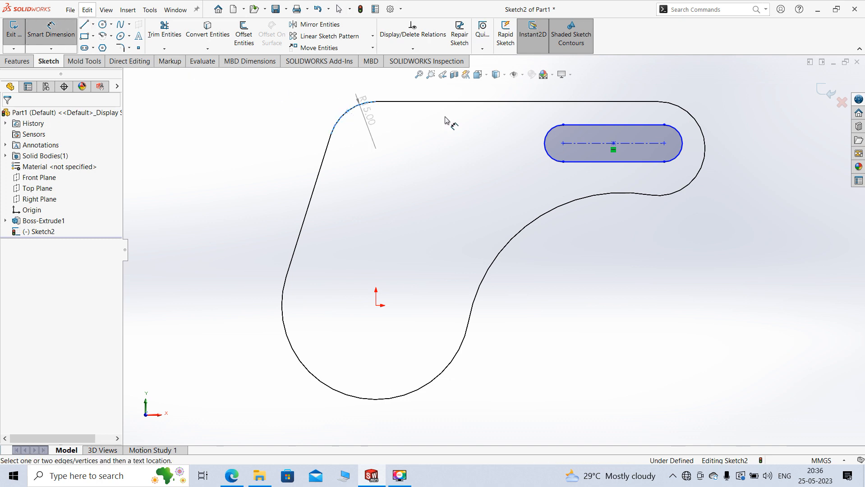
click(562, 143)
scroll(494, 126, up, 3)
click(494, 128)
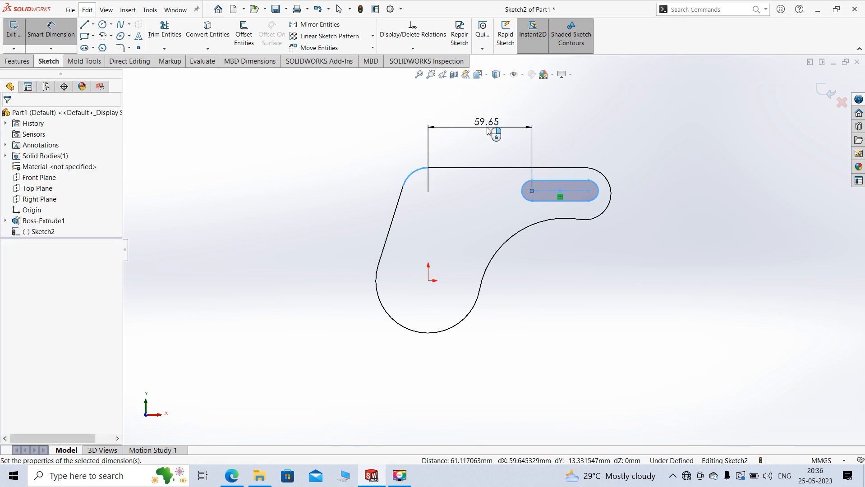
text(50)
key(Return)
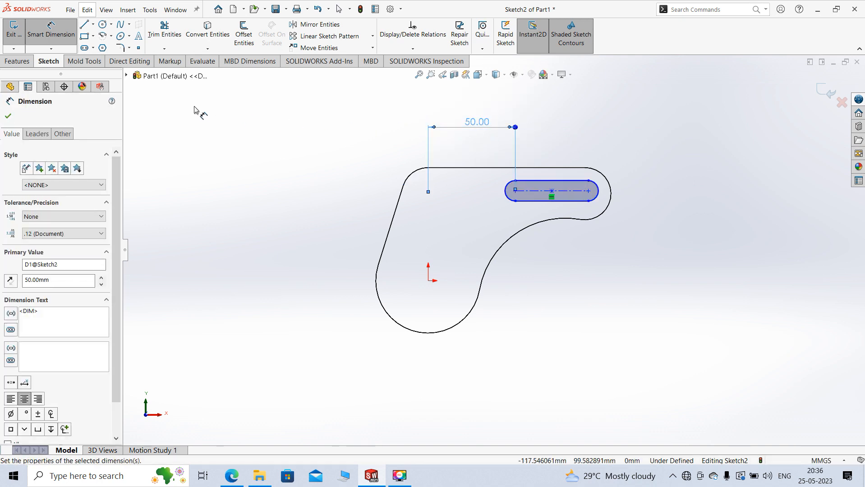
click(8, 117)
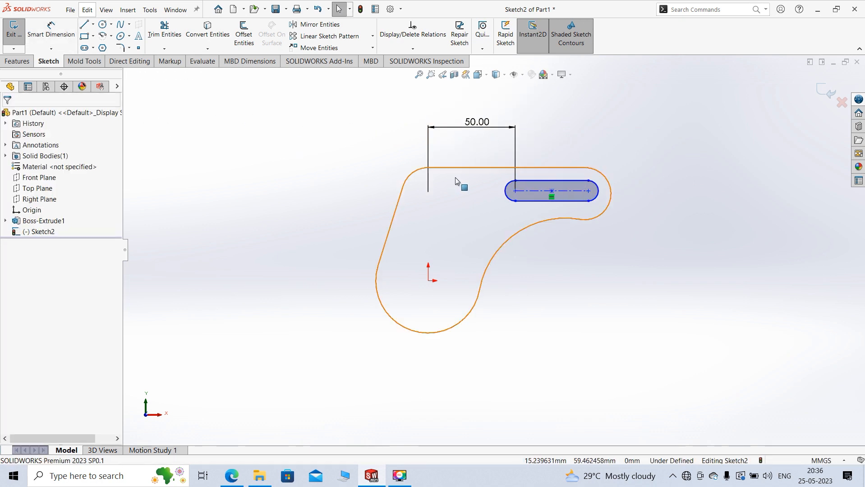
Undo the 50 mm value and delete the dimension between the corner fillet and the slot's nearer arc center
scroll(456, 177, down, 3)
scroll(456, 175, up, 3)
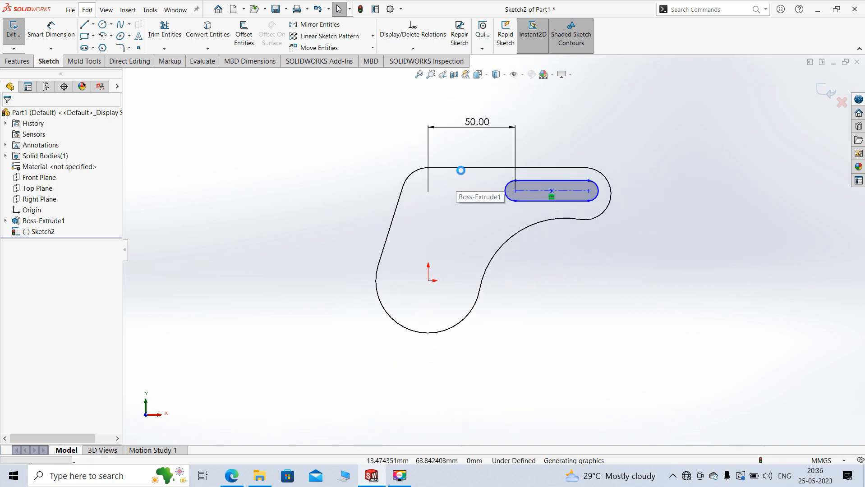
key(ctrl+z)
scroll(471, 179, down, 5)
scroll(553, 180, up, 2)
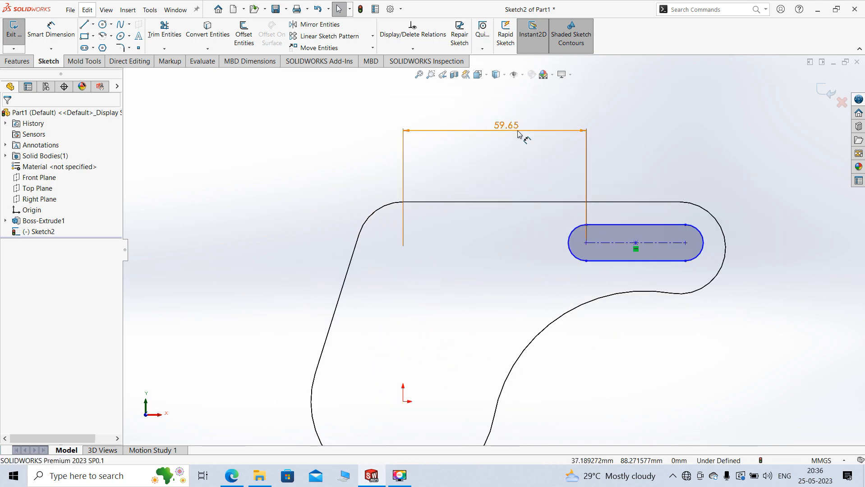
double_click(521, 130)
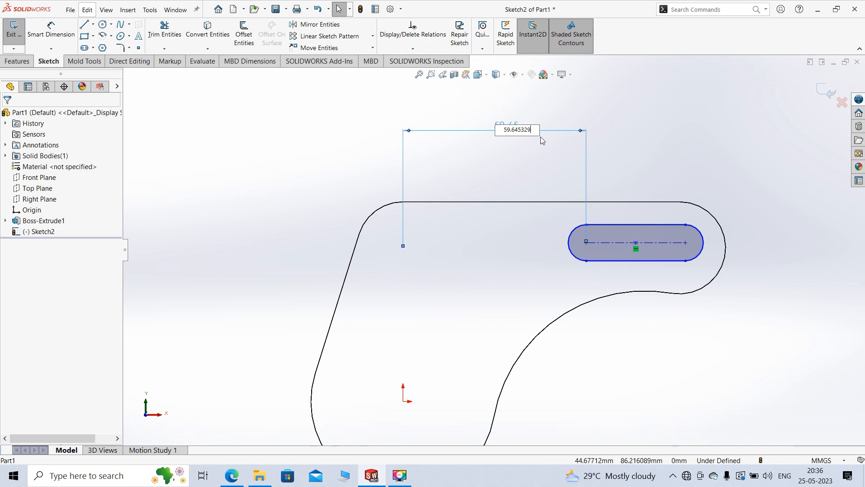
key(Return)
click(527, 131)
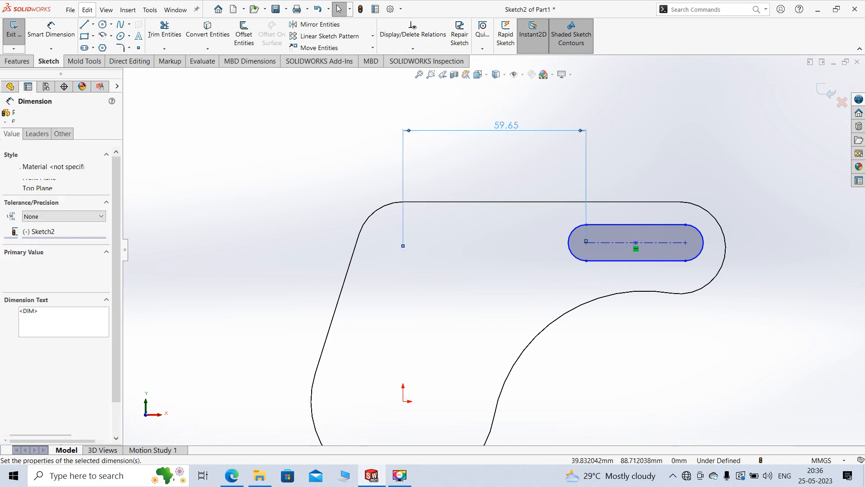
key(Delete)
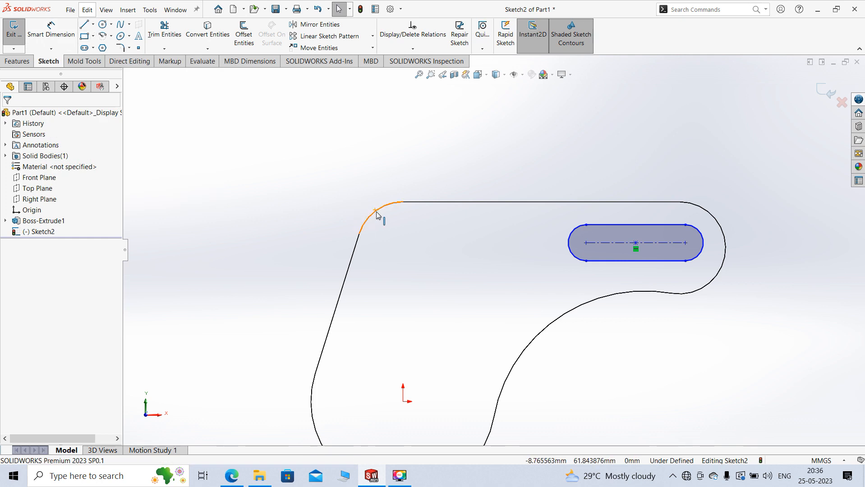
ctrl+click(585, 243)
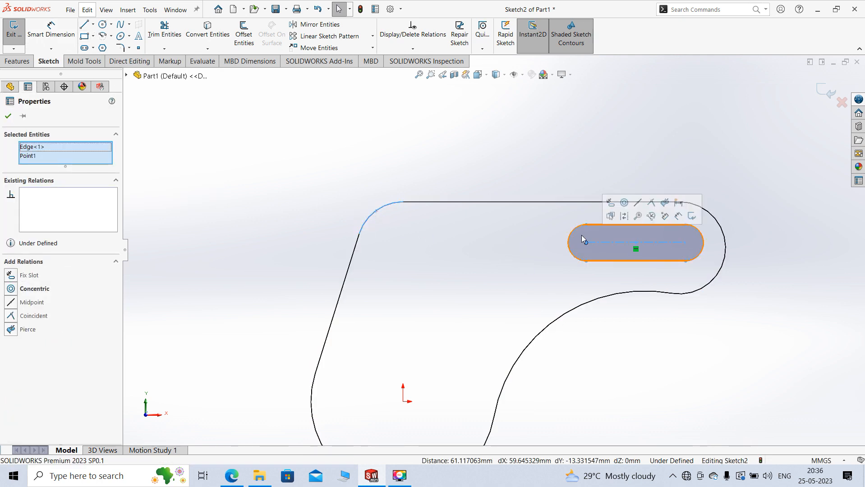
click(290, 282)
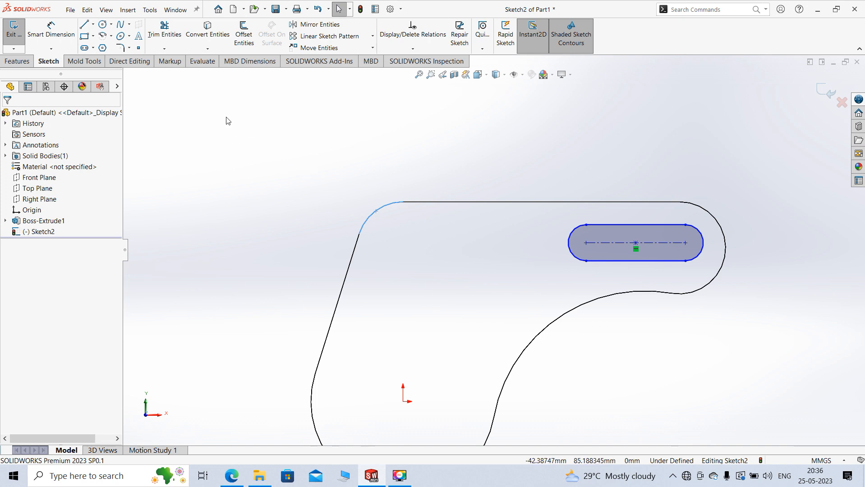
Draw a horizontal centerline about 32 mm long from the upper corner fillet's center point toward the slot
click(94, 25)
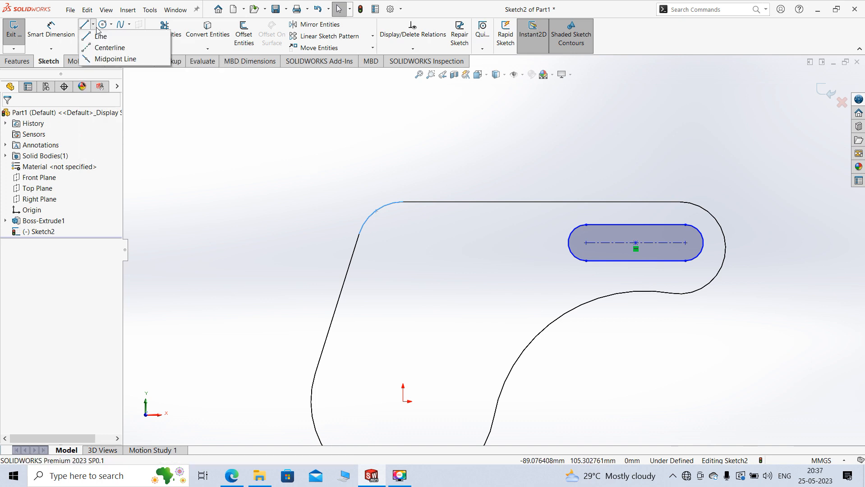
click(115, 47)
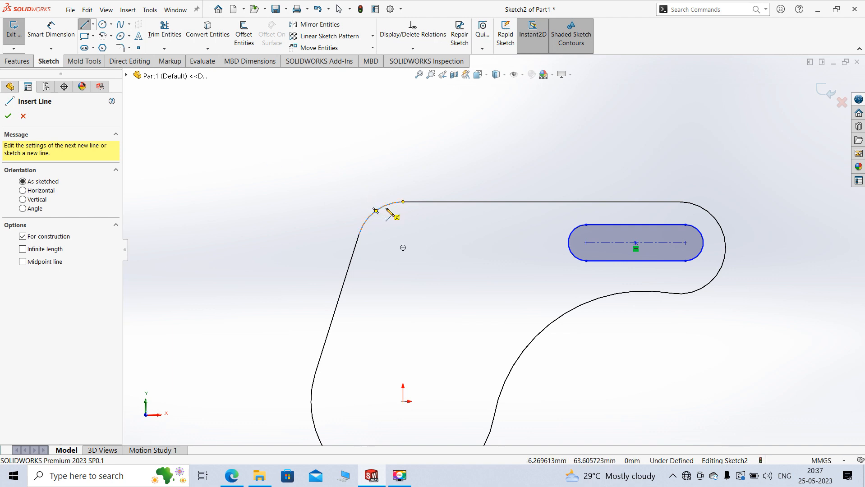
click(402, 247)
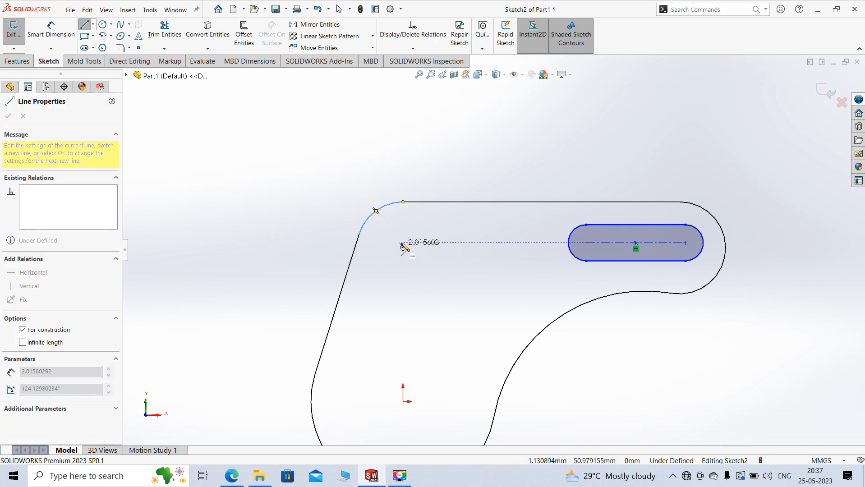
click(502, 248)
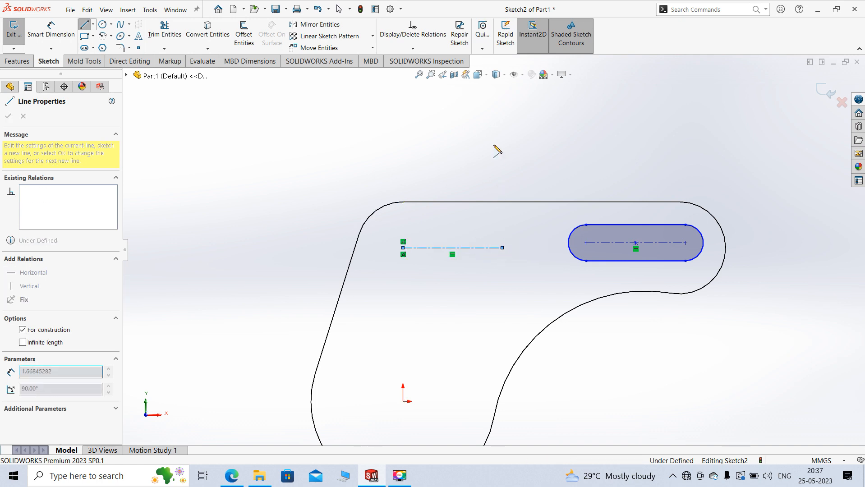
right_click(494, 135)
click(508, 143)
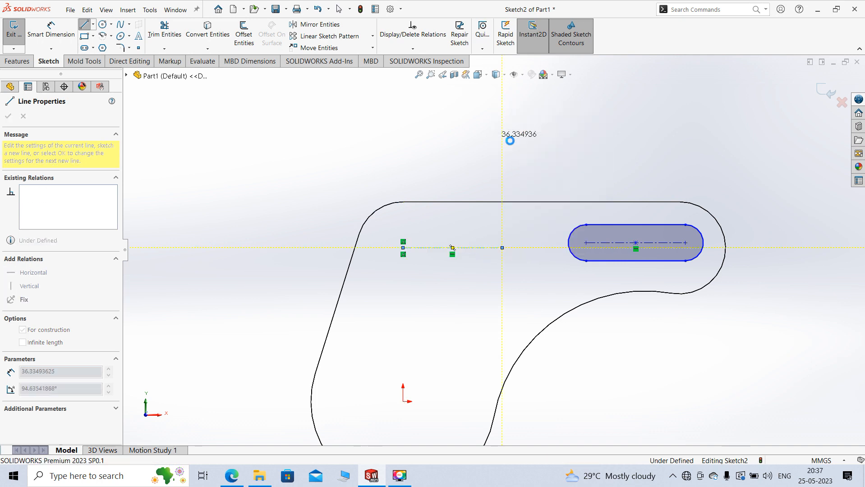
Add a collinear relation between the new centerline and the slot's own centerline
click(472, 248)
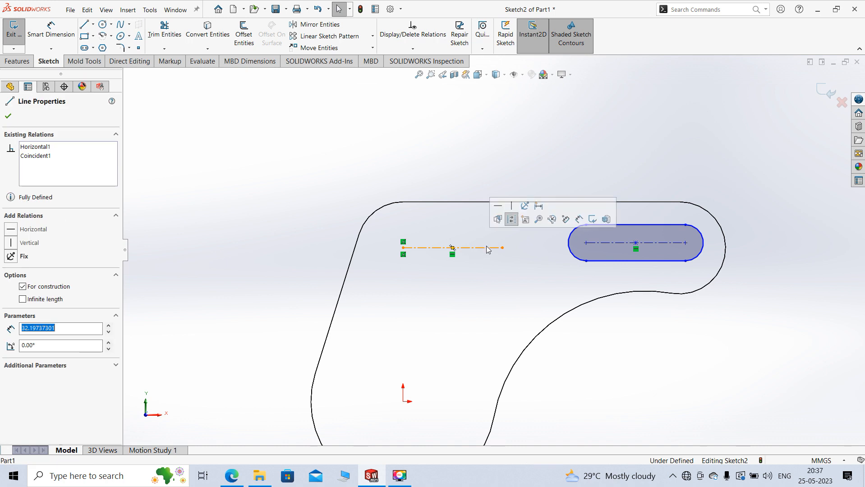
ctrl+click(611, 247)
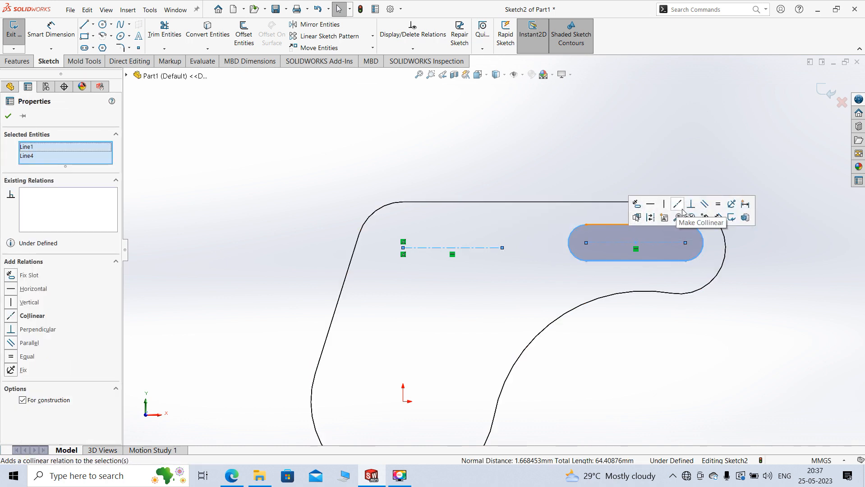
click(677, 205)
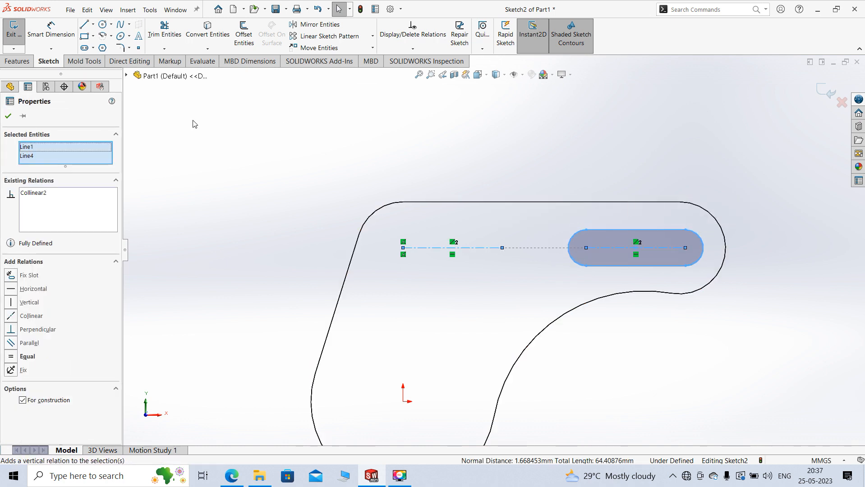
click(8, 116)
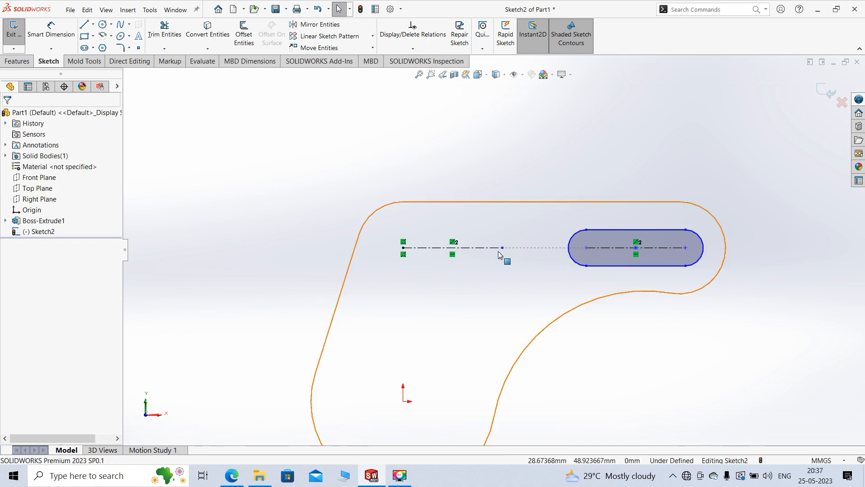
Dimension the distance from the centerline's start point at the fillet center to the slot's nearer arc center as 50 mm
click(51, 31)
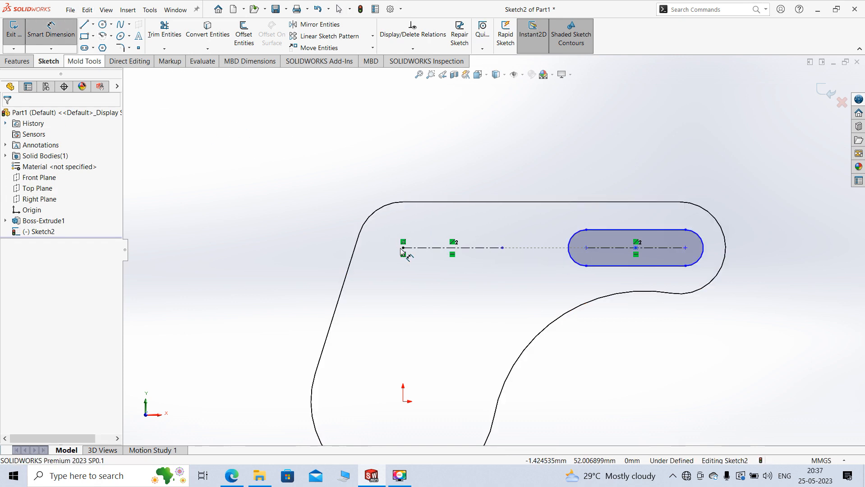
click(403, 247)
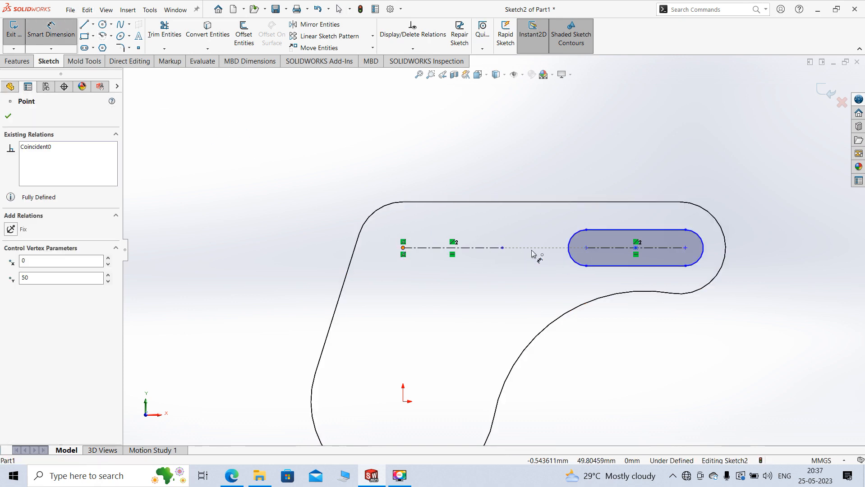
click(586, 248)
click(501, 165)
text(5)
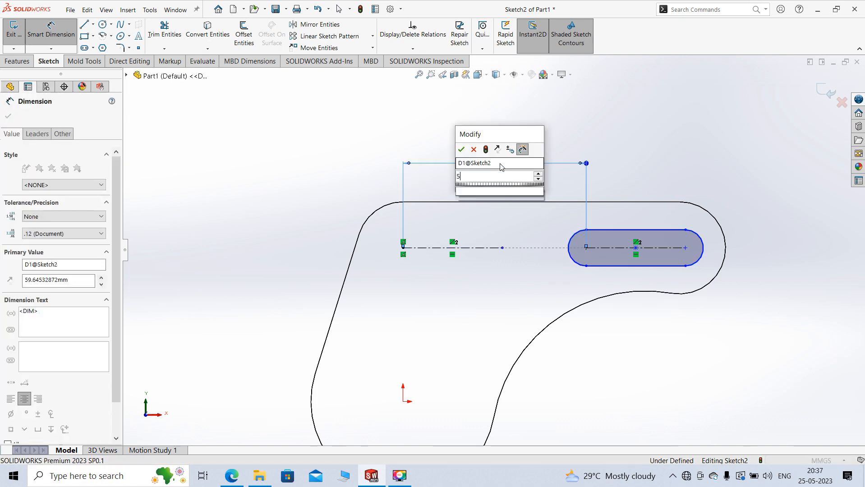
text(0)
key(Return)
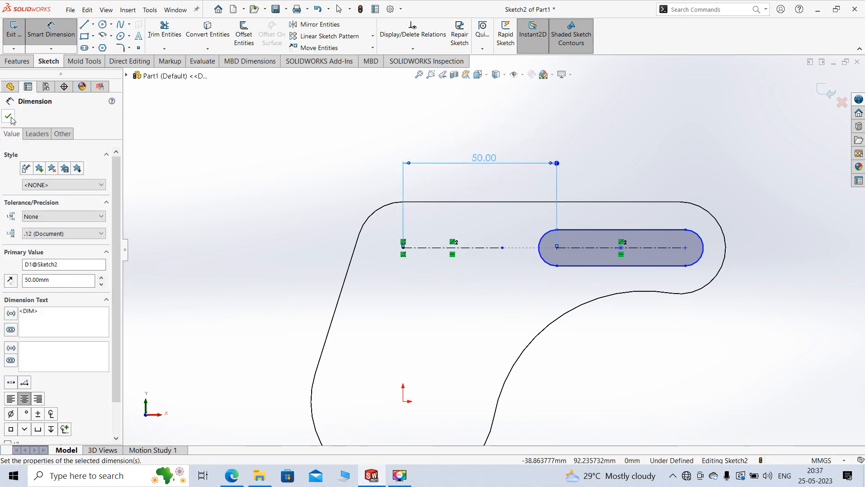
click(9, 117)
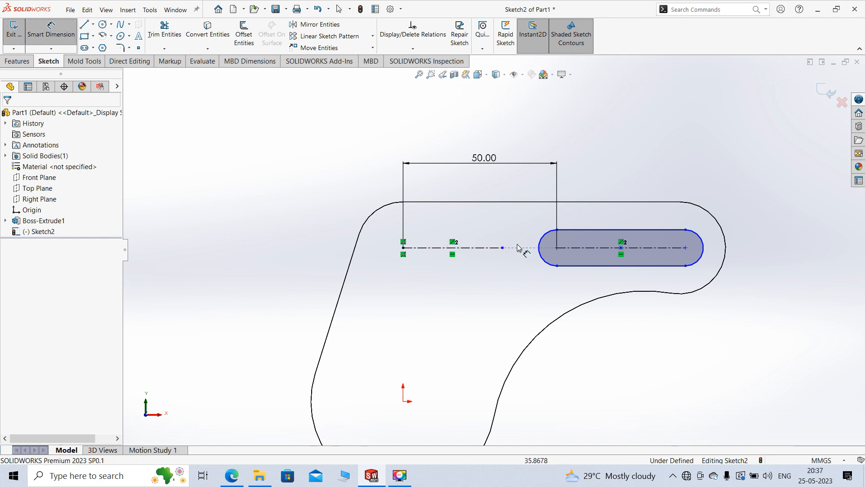
Dimension the slot's center-to-center length as 40 mm
click(557, 248)
click(684, 248)
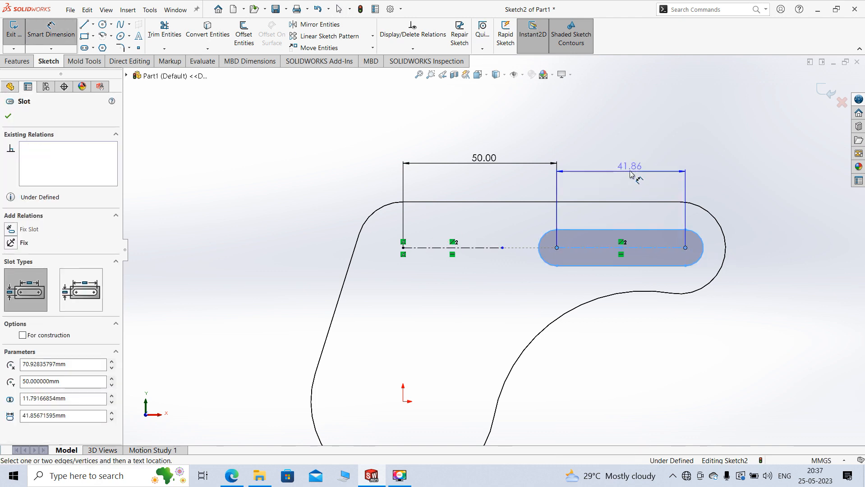
click(630, 173)
key(Return)
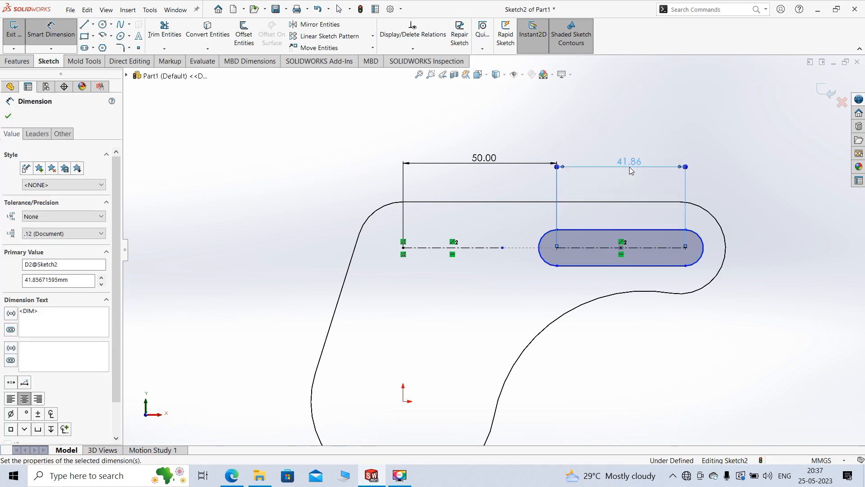
click(8, 116)
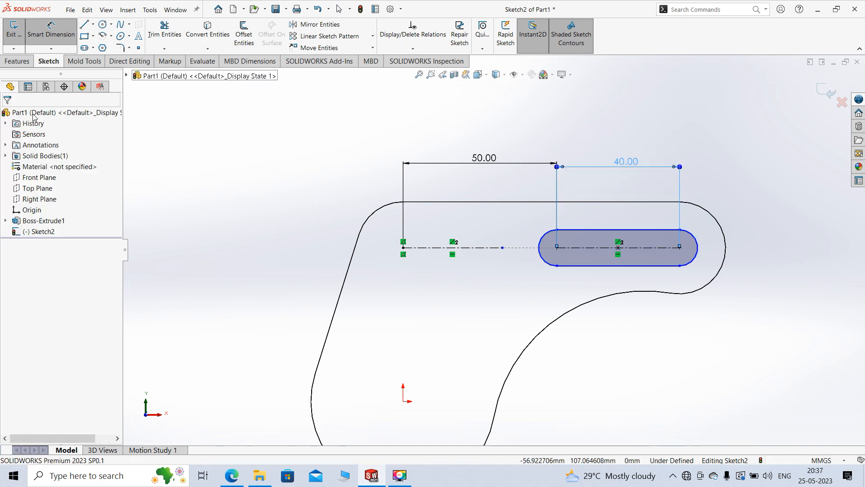
Check the slot's end radius in the PDF drawing in Edge, and dimension the slot's end arc in SOLIDWORKS with a 6 mm radius
click(231, 481)
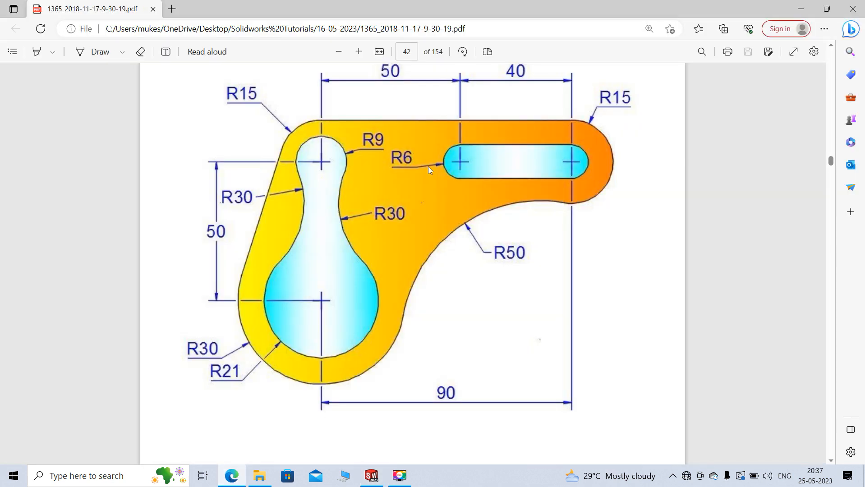
click(258, 477)
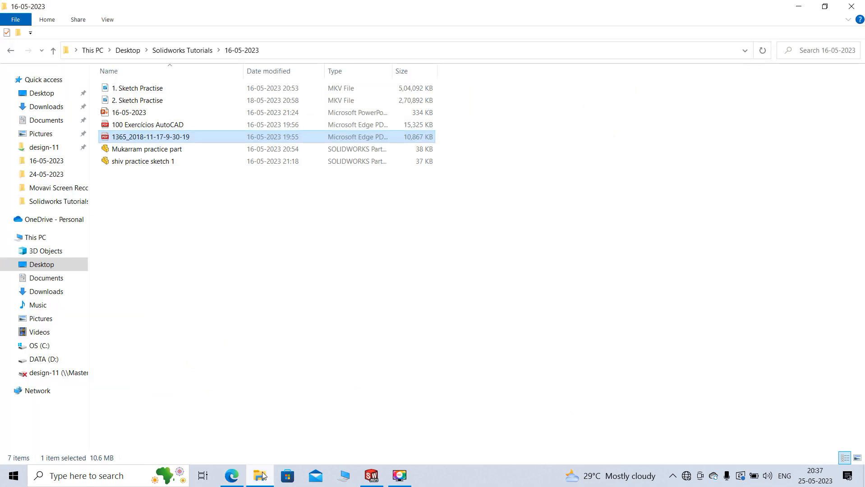
click(851, 6)
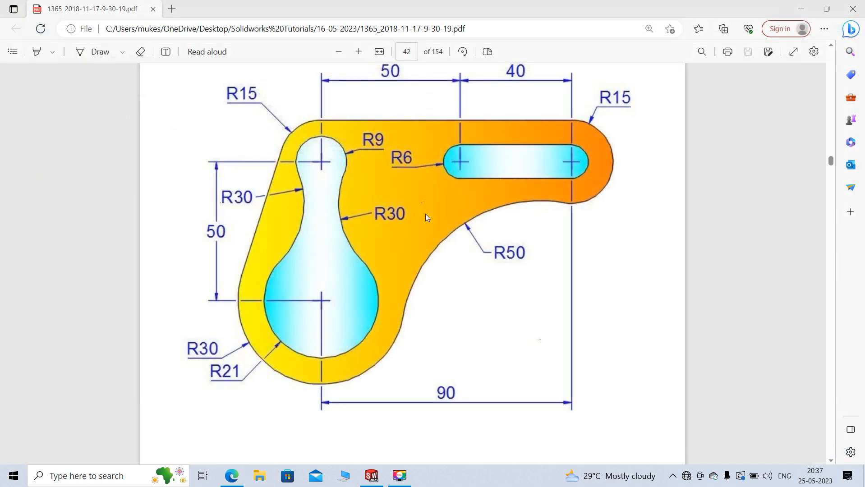
click(371, 476)
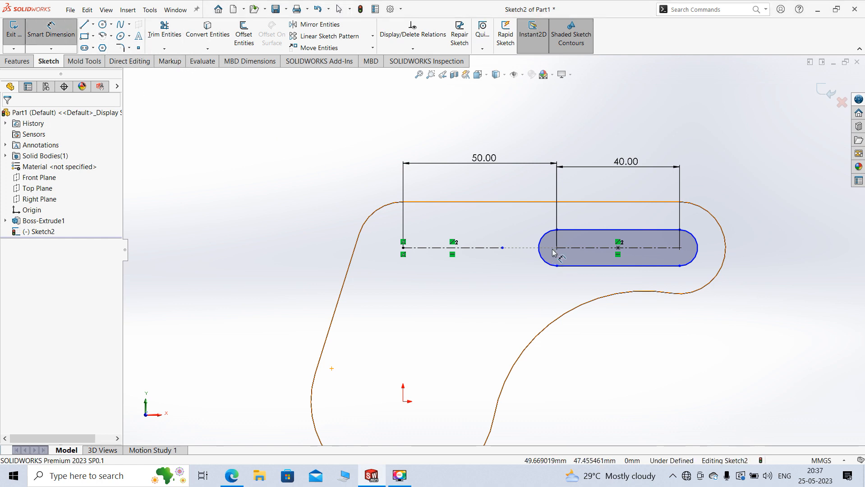
click(544, 236)
click(527, 218)
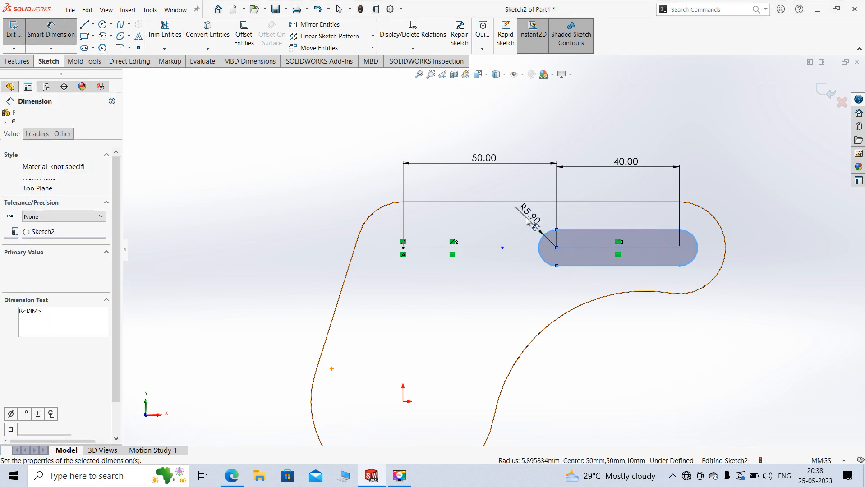
text(6)
key(Return)
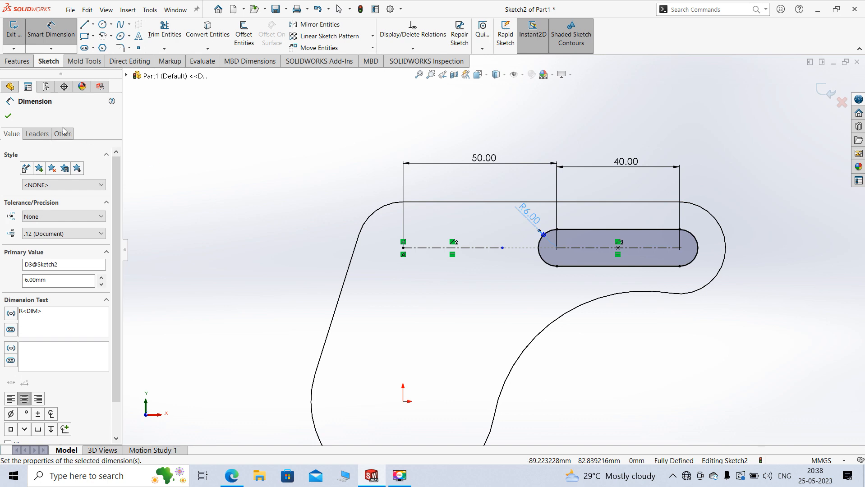
Finish dimensioning the slot sketch and display the plate in the Shaded With Edges style at an angle
key(Escape)
scroll(479, 259, up, 2)
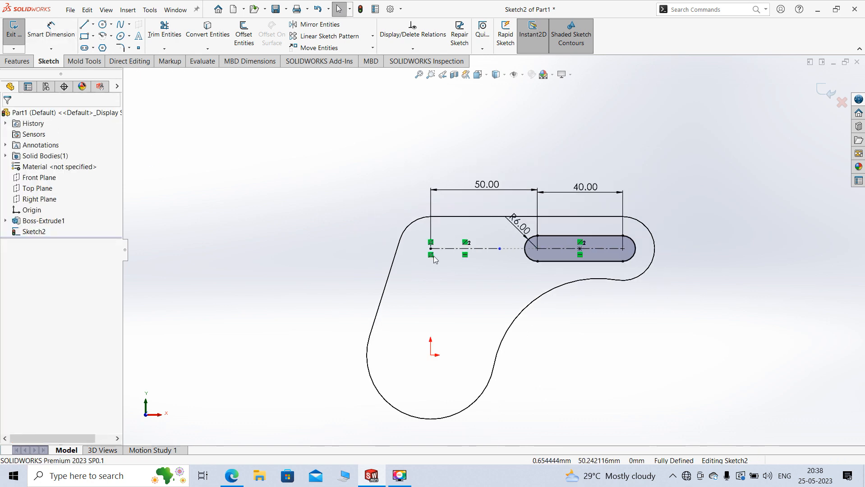
scroll(522, 255, down, 4)
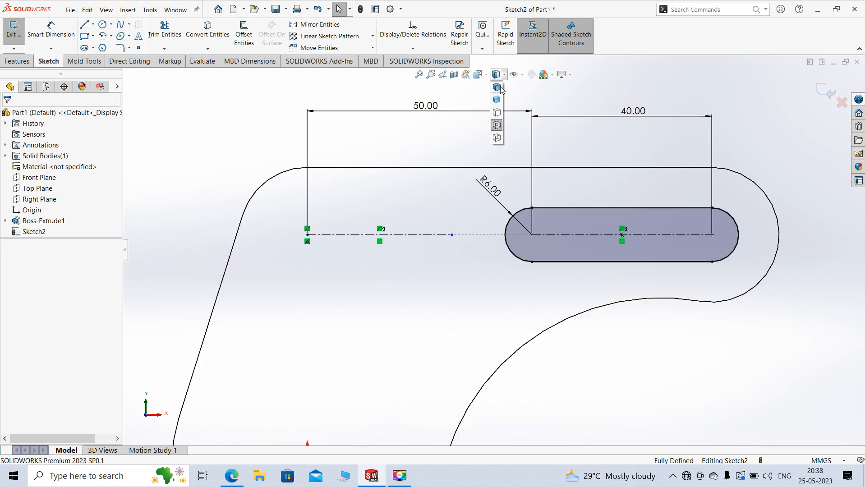
middle_drag(543, 199, 504, 94)
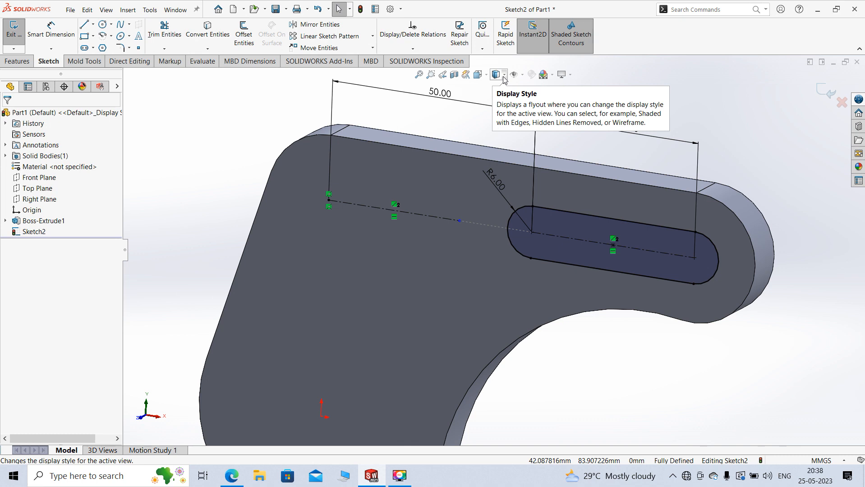
Compare the Hidden Lines Removed, Hidden Lines Visible and Wireframe display styles on the plate, and return to Shaded With Edges
click(504, 77)
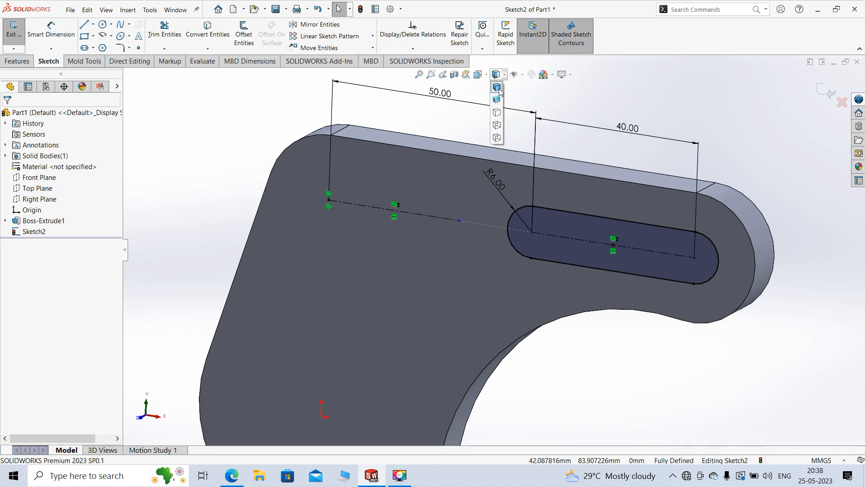
click(497, 113)
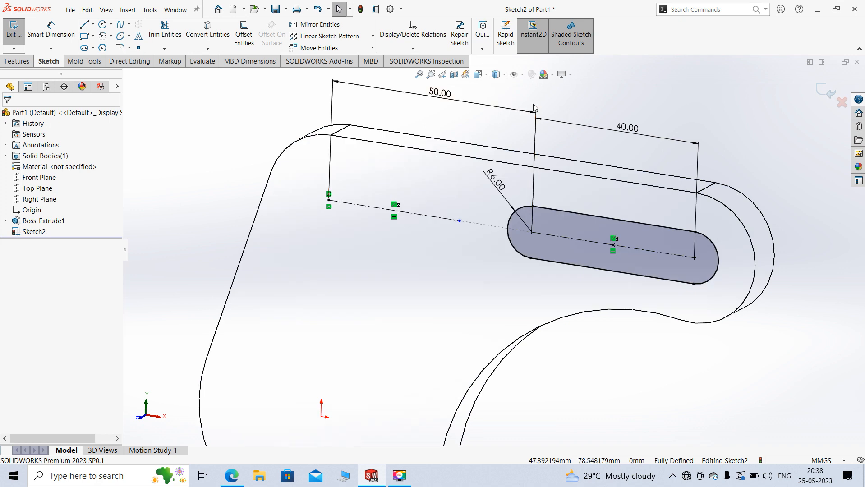
click(505, 77)
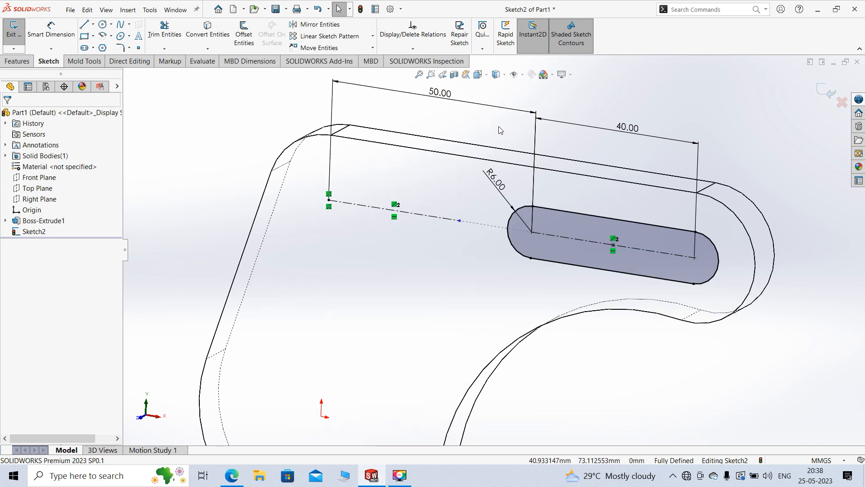
click(505, 75)
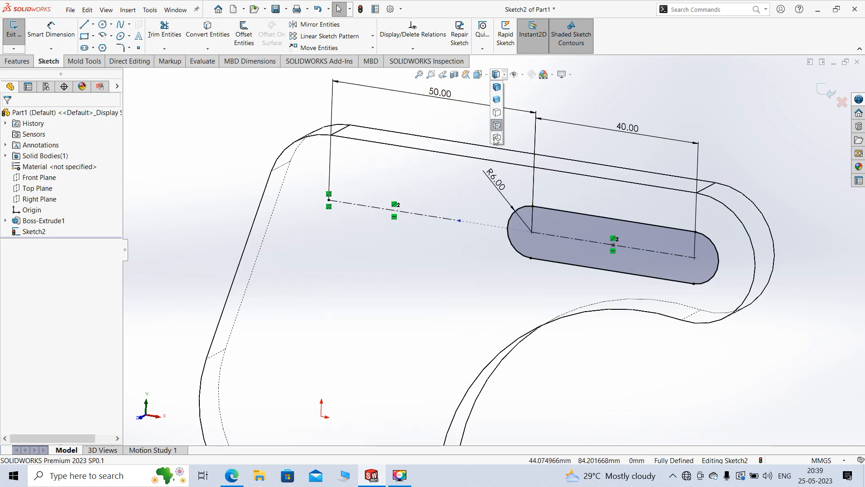
click(497, 138)
click(505, 74)
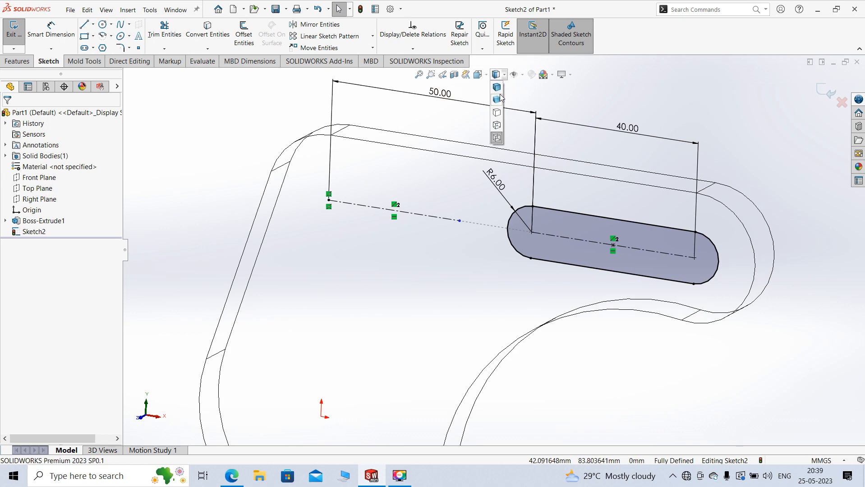
click(498, 99)
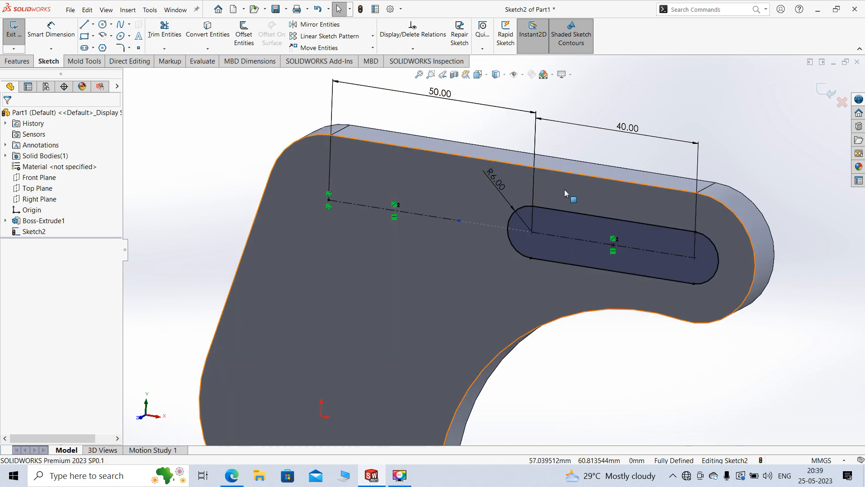
Exit the slot sketch and set up an Extruded Cut with the slot's closed region as the selected contour
click(14, 29)
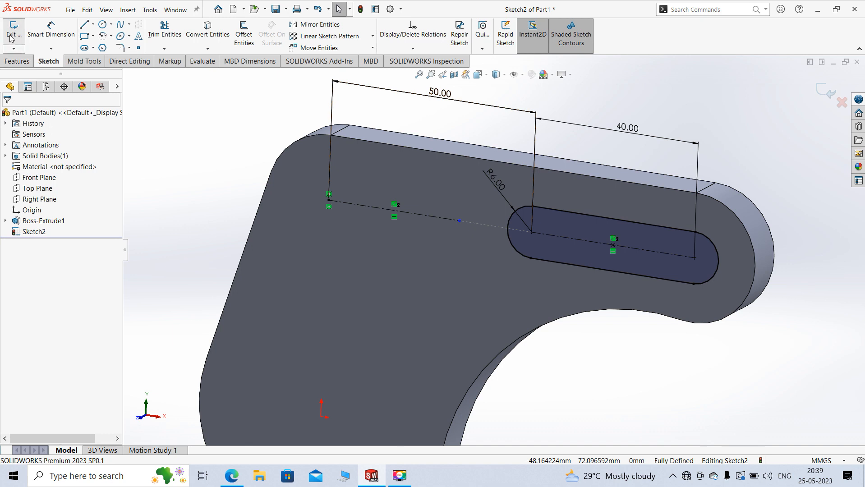
click(209, 158)
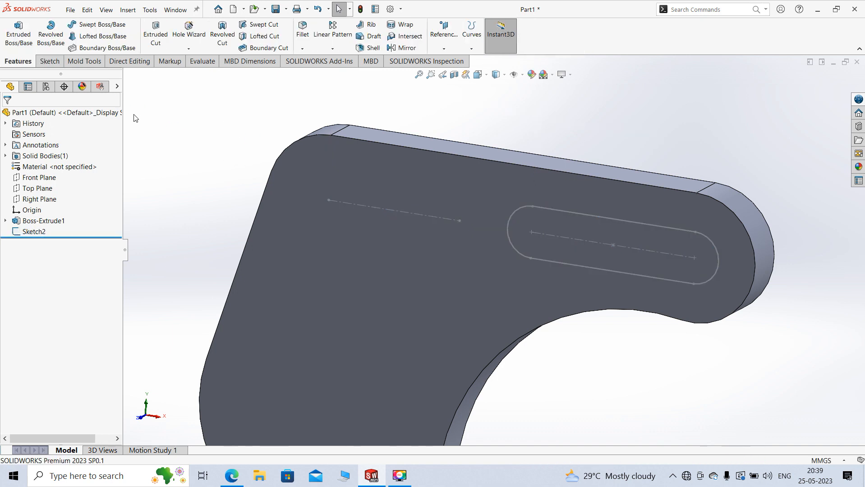
click(156, 33)
click(126, 75)
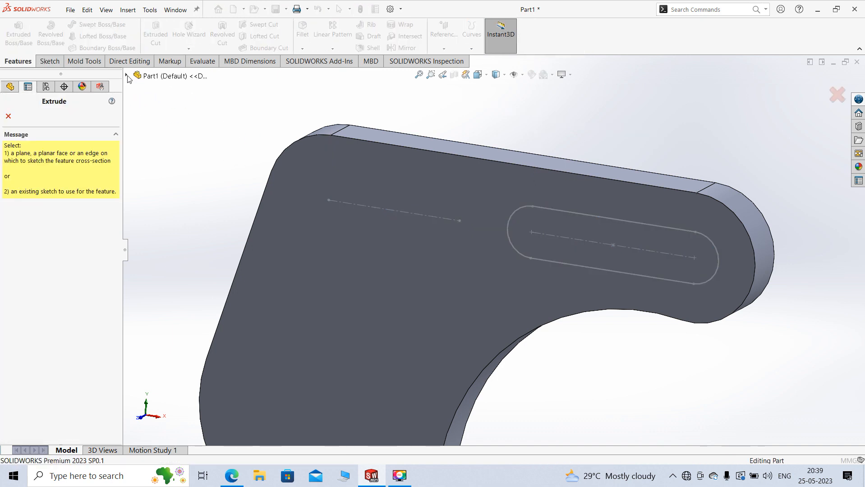
click(155, 196)
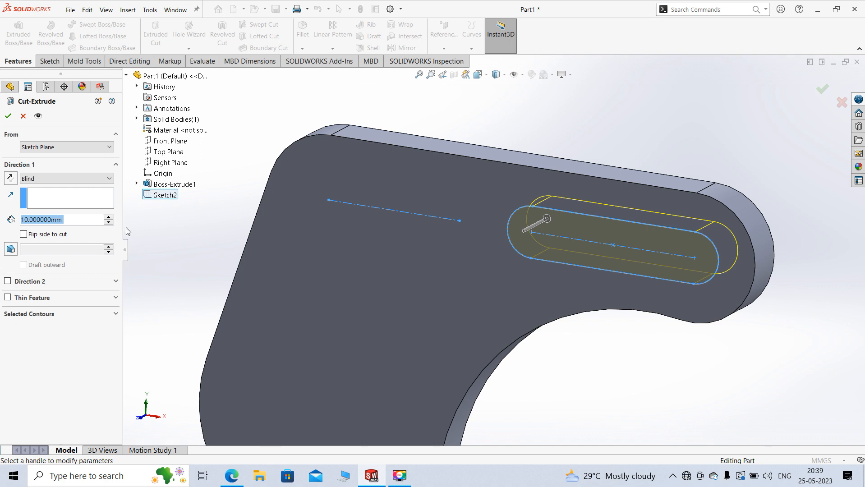
click(51, 321)
right_click(52, 328)
click(91, 335)
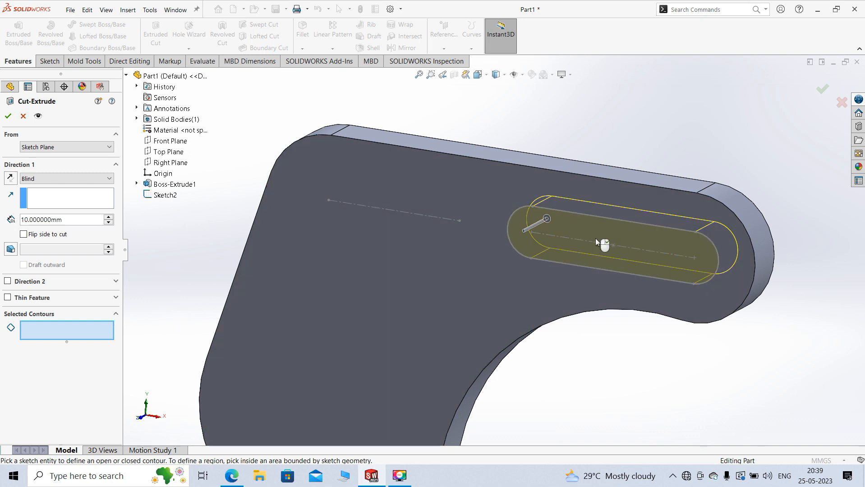
click(596, 231)
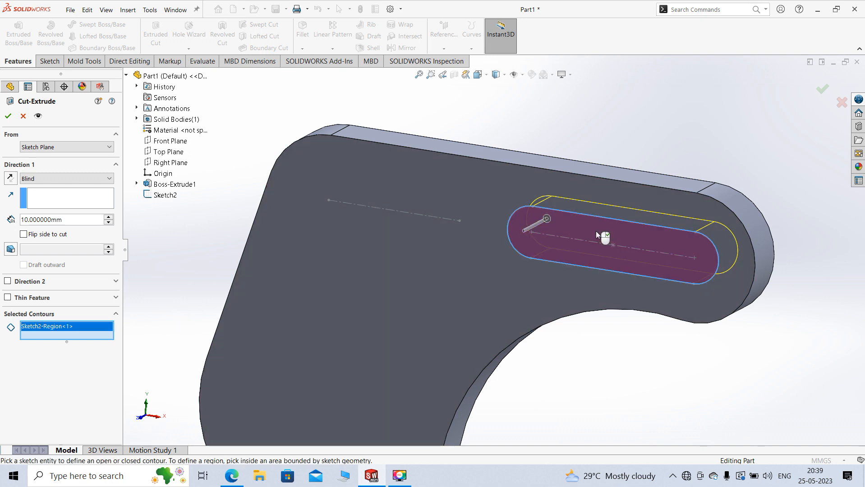
Set the slot cut's end condition to Through All and accept the cut
click(65, 178)
click(62, 188)
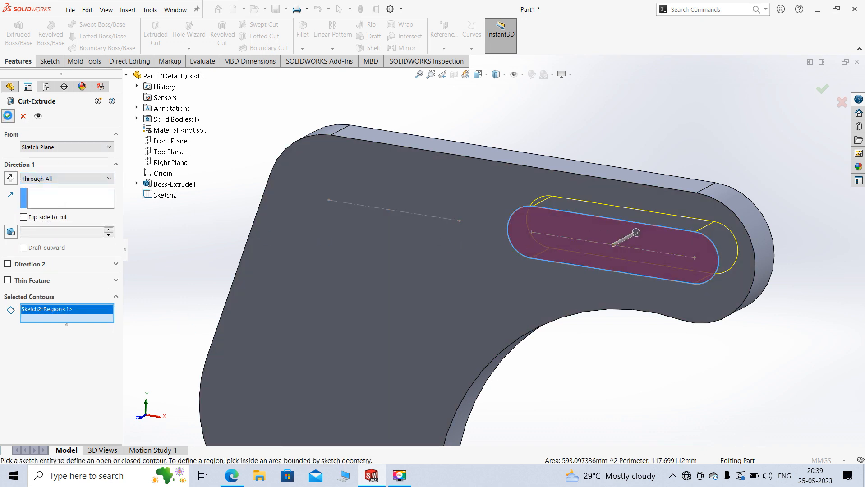
click(8, 116)
click(604, 138)
scroll(500, 260, up, 4)
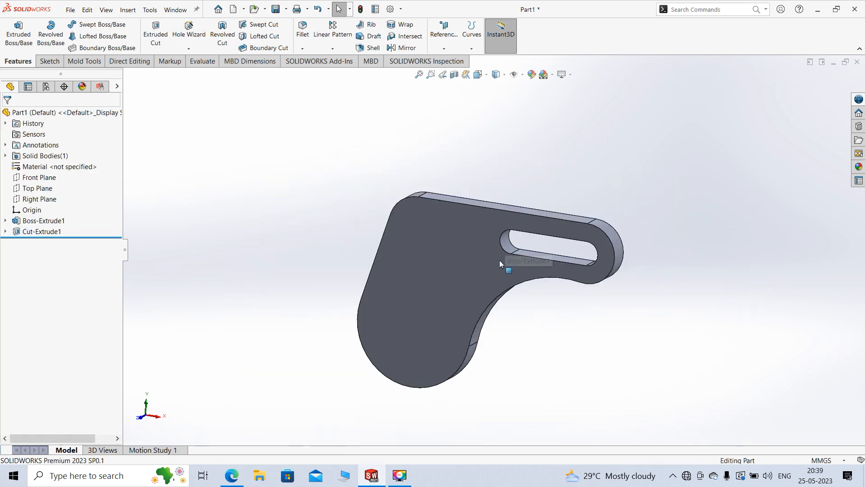
Start a new sketch on the plate's large front face
scroll(499, 260, down, 3)
mouse_move(482, 258)
middle_down()
mouse_move(506, 240)
mouse_move(488, 253)
middle_up()
scroll(419, 276, up, 3)
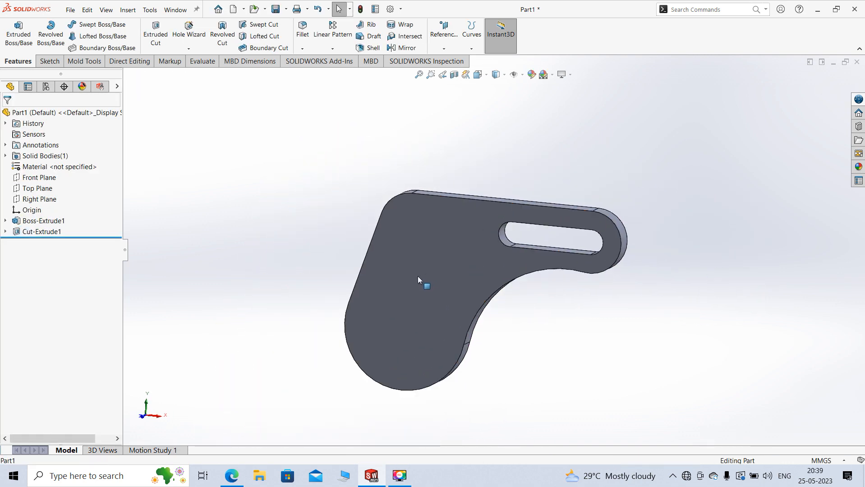
click(418, 276)
click(455, 253)
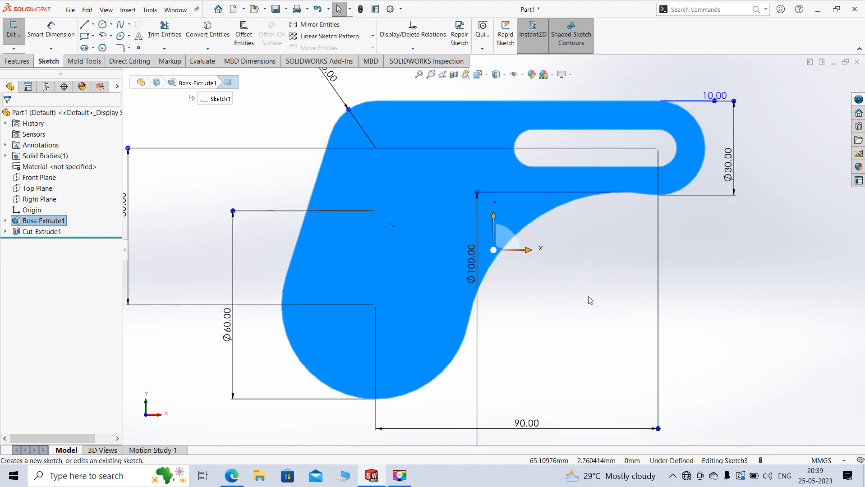
Check the keyhole-shaped cutout's radii in the PDF drawing in Edge, and return to SOLIDWORKS
click(379, 476)
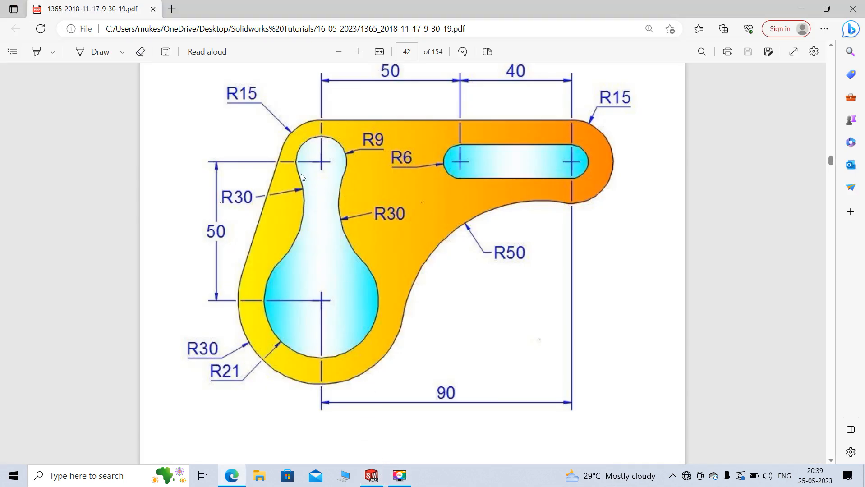
scroll(300, 159, down, 1)
scroll(300, 158, up, 1)
click(801, 9)
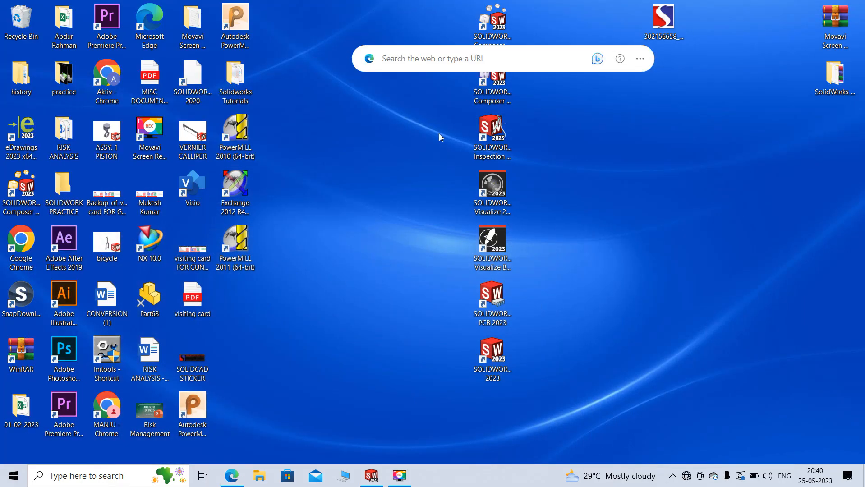
click(372, 476)
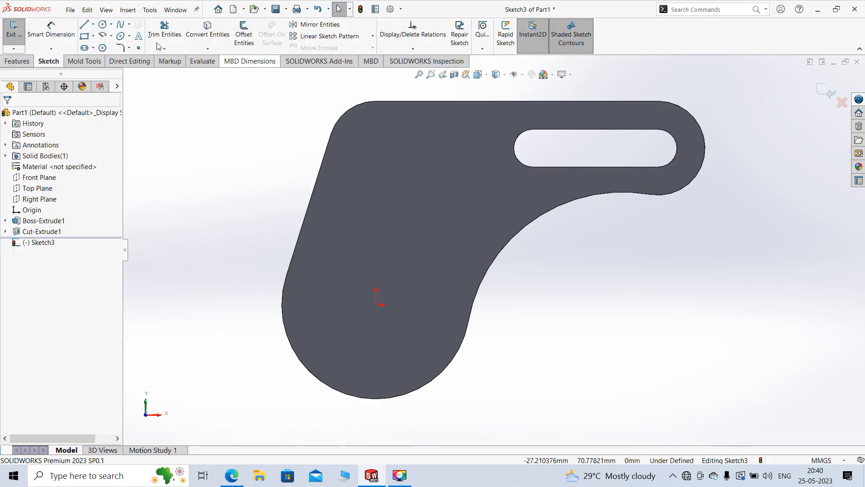
In Hidden Lines Visible display, sketch circles of about 7.2 mm radius at the upper-left fillet's center and about 15.5 mm radius at the origin
click(102, 24)
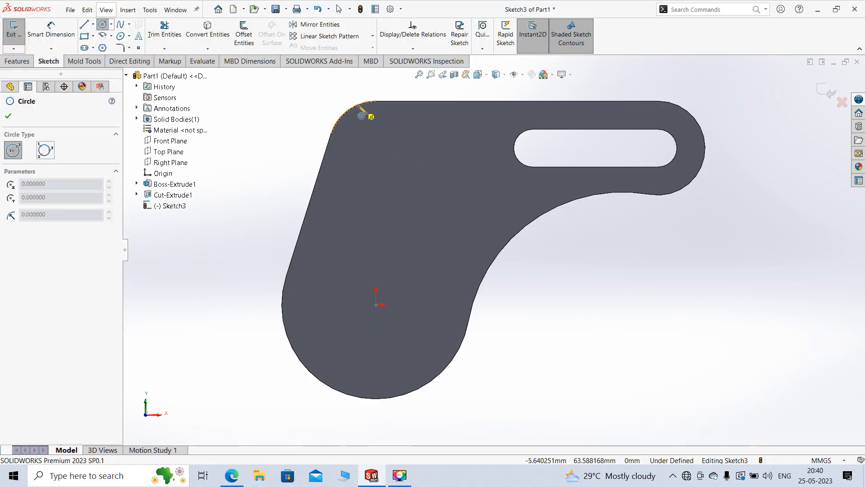
click(503, 75)
click(496, 128)
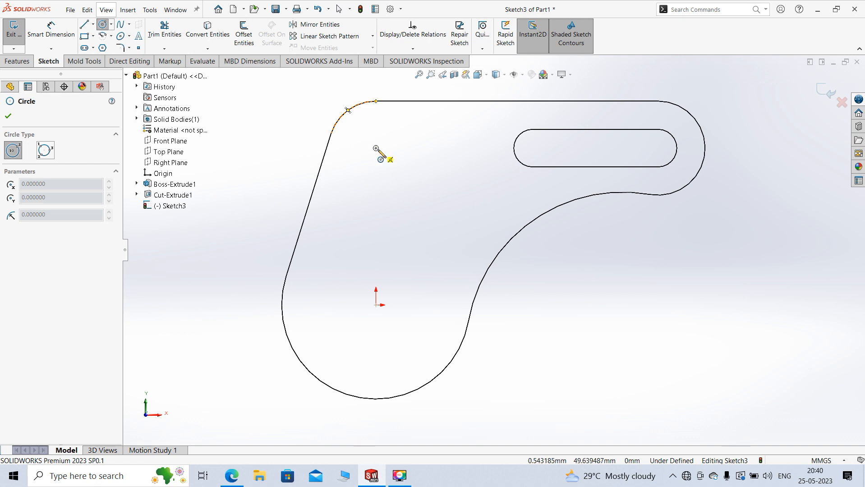
drag(376, 149, 363, 129)
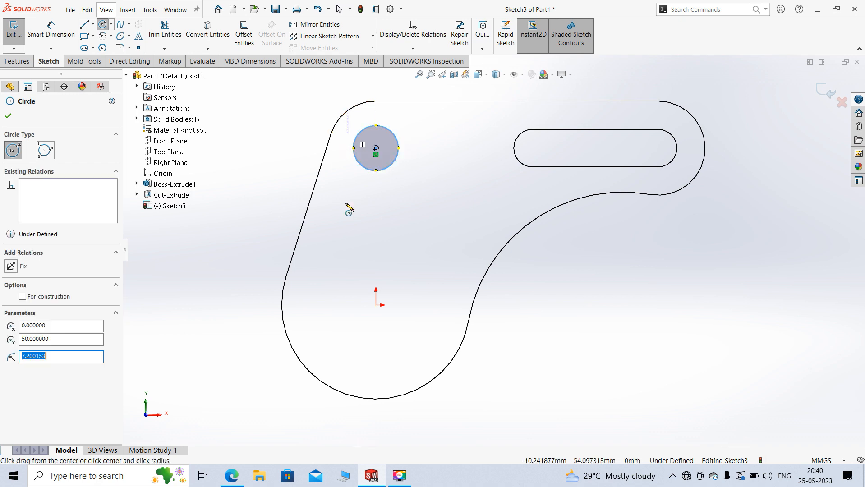
drag(376, 305, 340, 272)
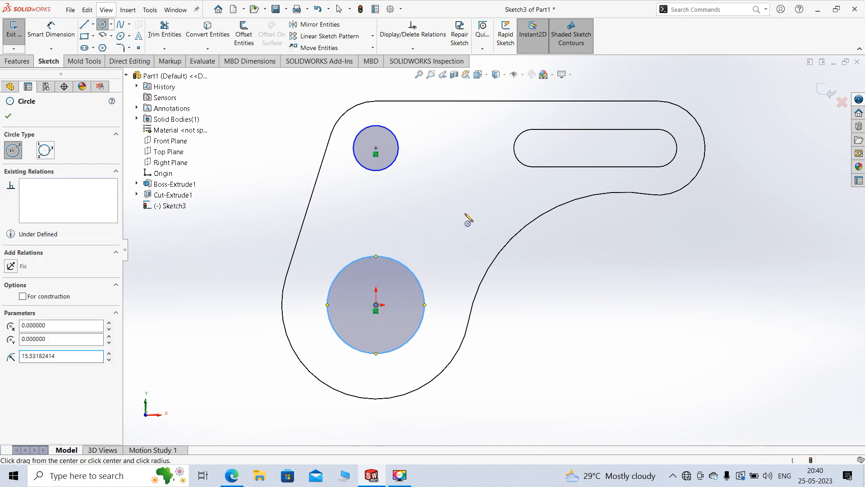
Sketch two free circles flanking the gap between the existing ones, about 13.9 mm radius on the slot side and 18.3 mm opposite
mouse_move(465, 213)
mouse_down()
mouse_move(440, 197)
mouse_move(422, 208)
mouse_up()
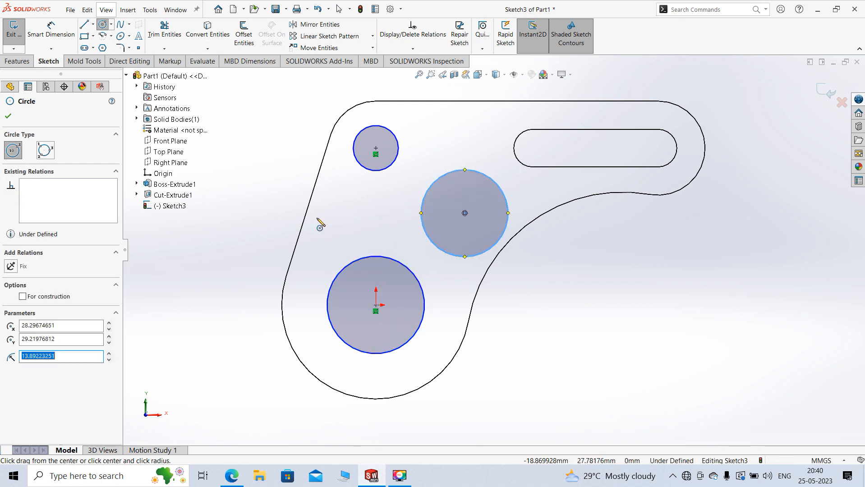
drag(317, 217, 267, 190)
right_click(257, 132)
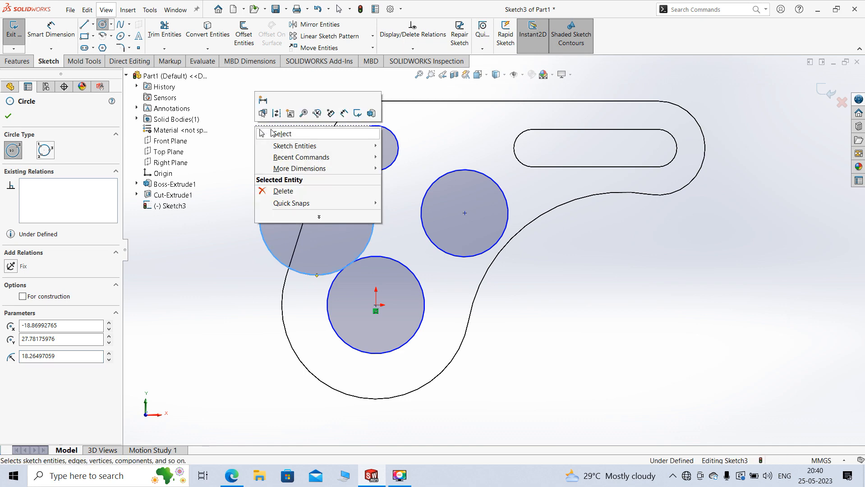
click(273, 134)
Dimension the circle at the fillet center with an 18 mm diameter
click(50, 41)
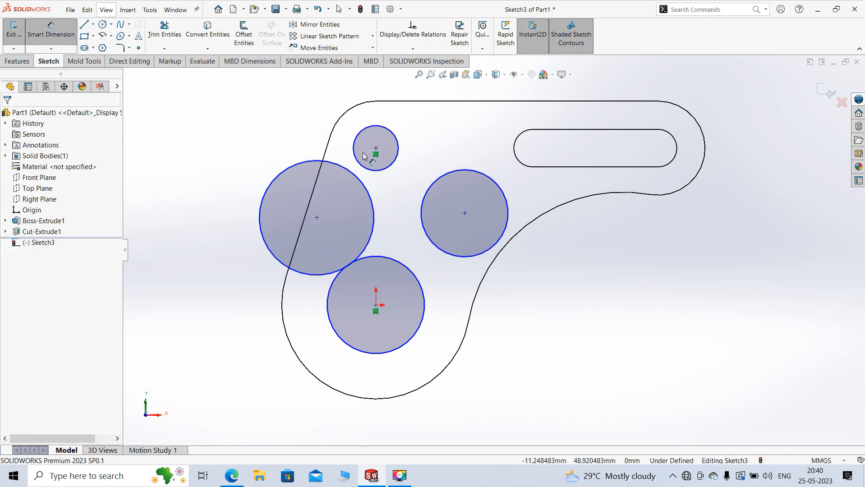
click(411, 157)
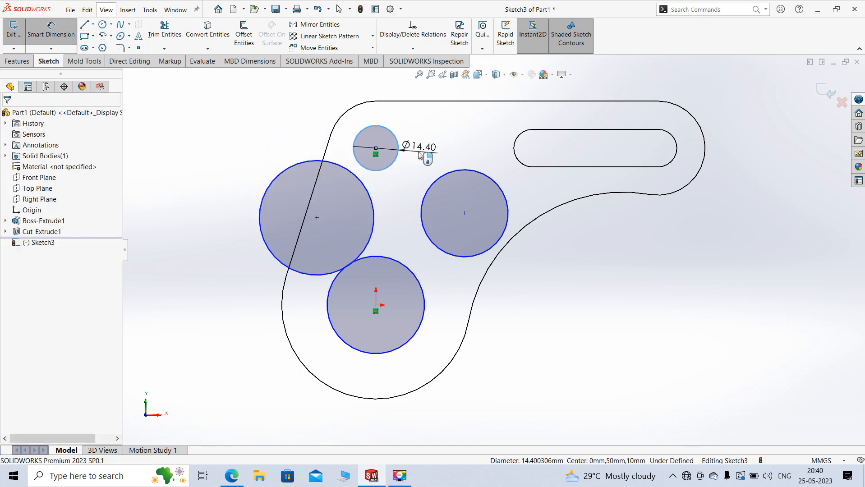
click(417, 152)
key(Return)
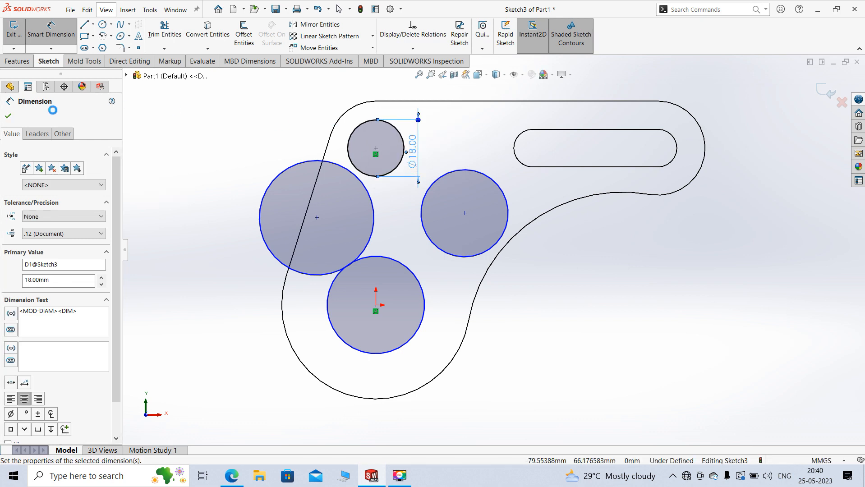
click(9, 116)
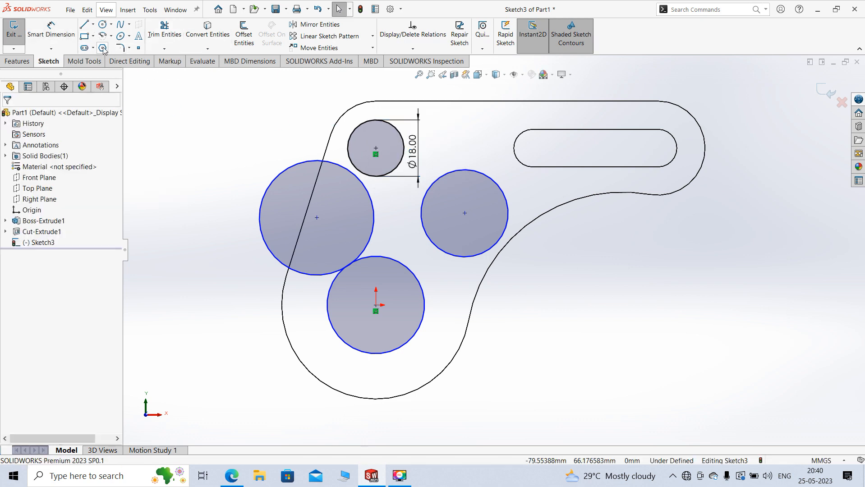
Dimension the circle at the origin with a 60 mm diameter
click(51, 28)
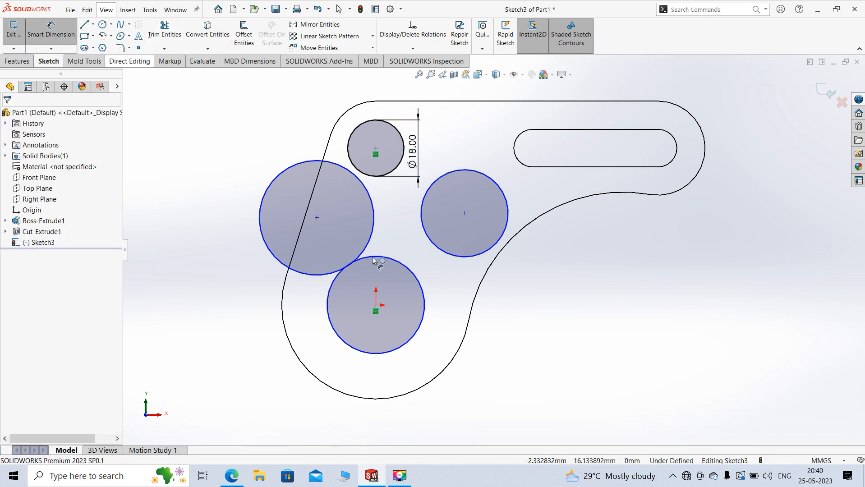
click(420, 285)
click(448, 288)
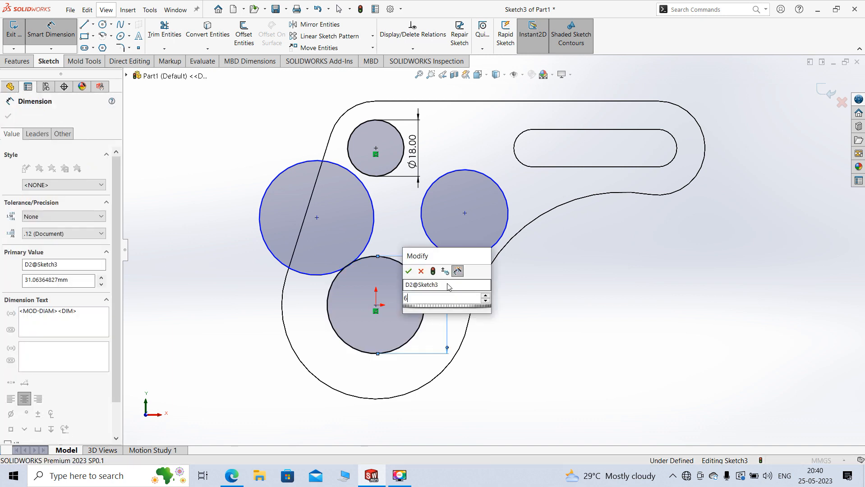
text(60)
key(Return)
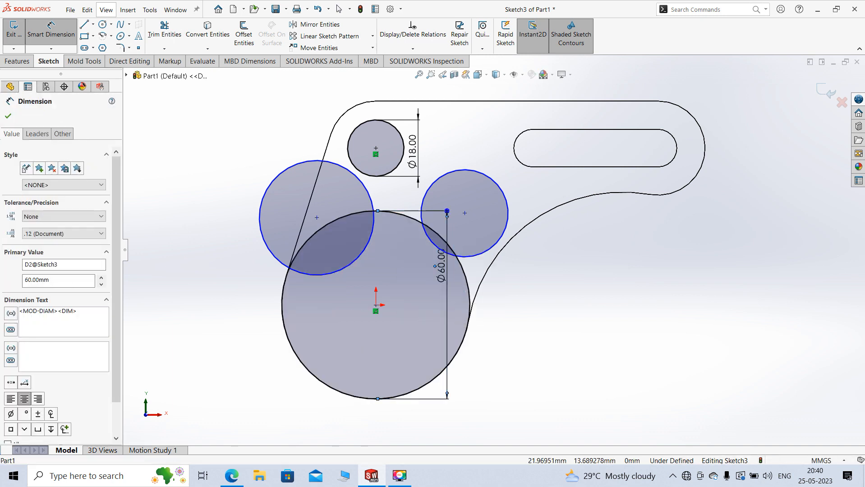
Set the origin circle's diameter to 42 mm and dimension the free circle opposite the slot with a 60 mm diameter
double_click(443, 264)
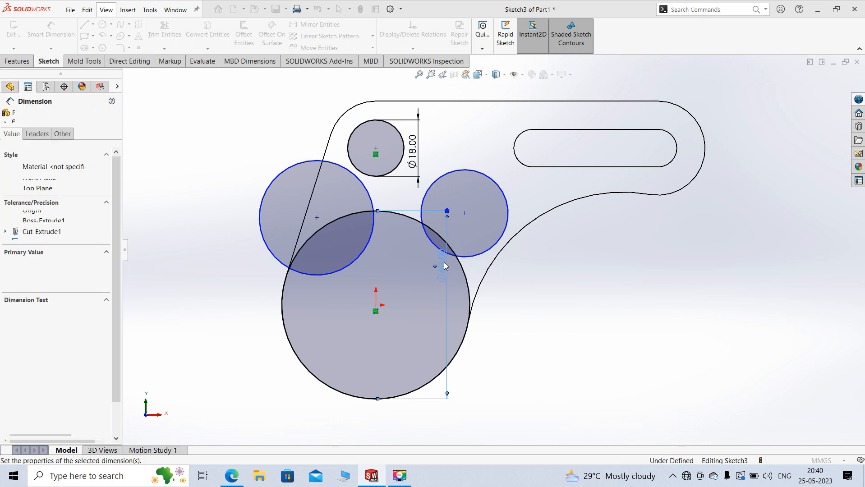
click(8, 116)
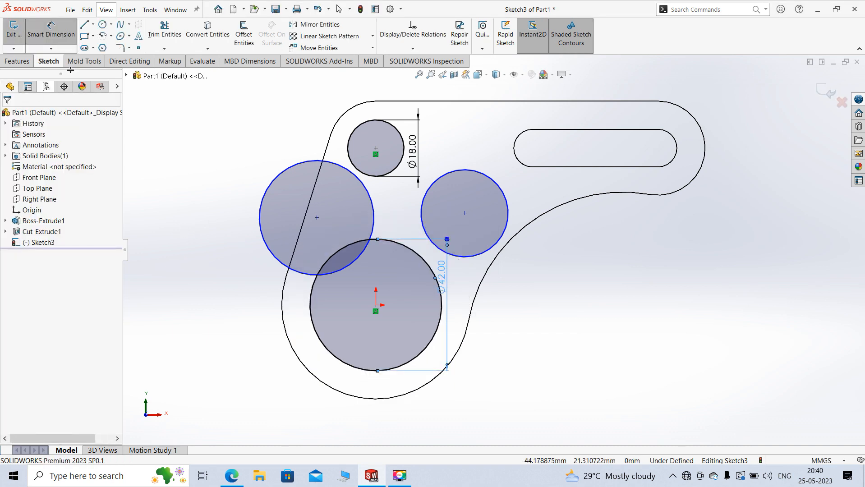
click(261, 194)
click(221, 179)
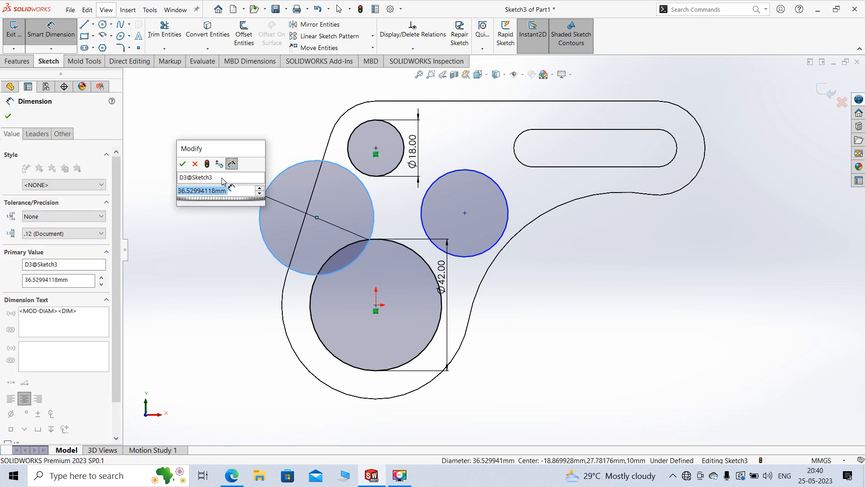
text(60)
key(Return)
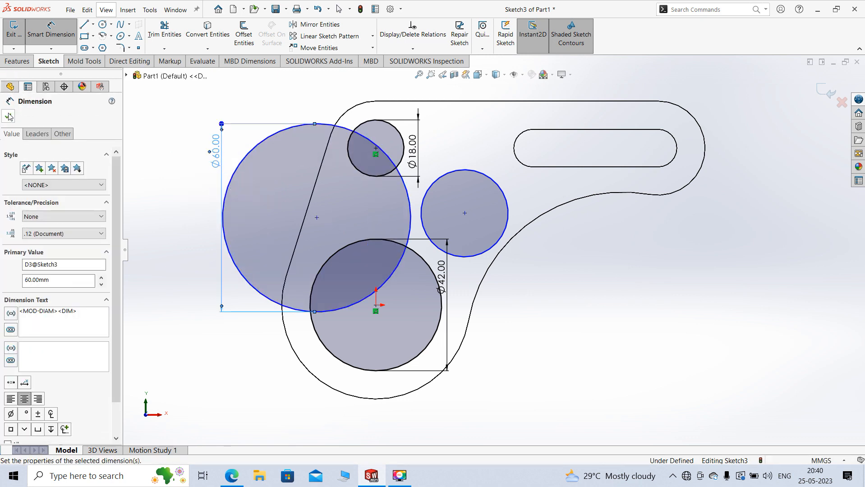
click(8, 117)
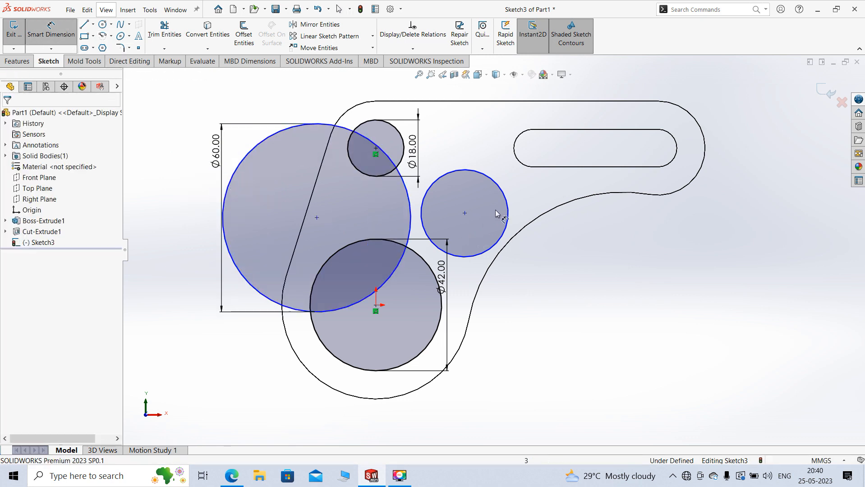
key(Escape)
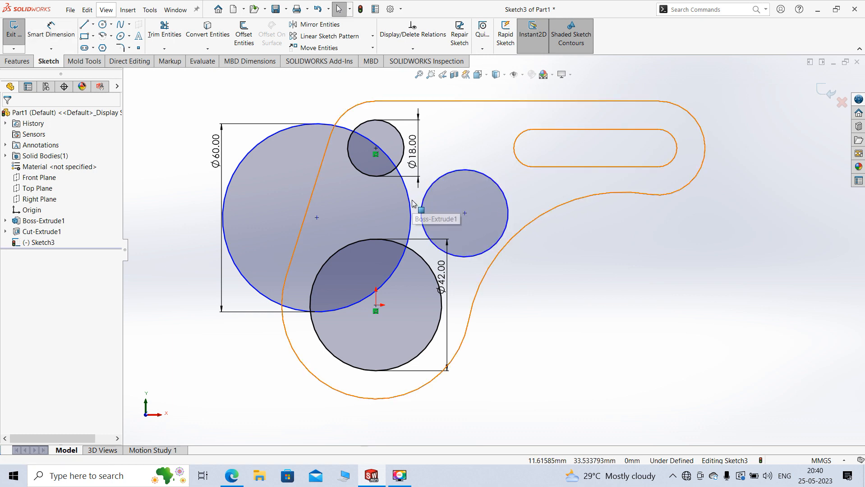
Add an Equal relation between the 60 mm circle and the free circle on the slot side
click(410, 201)
ctrl+click(506, 200)
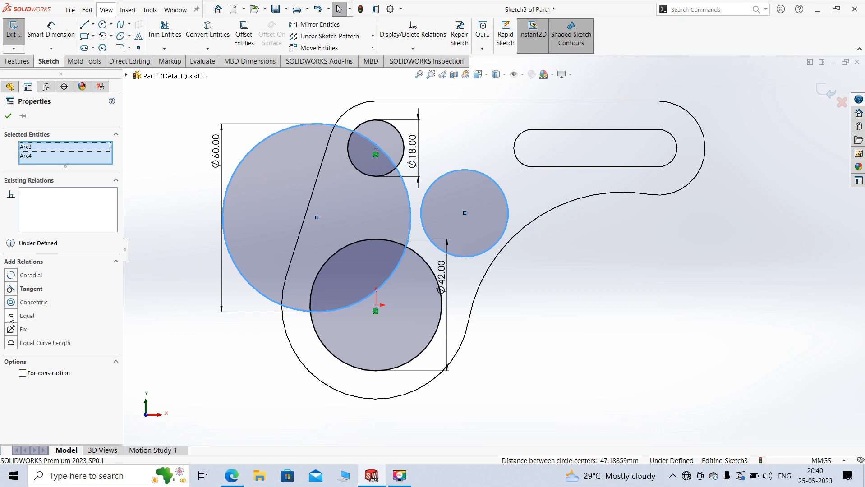
click(11, 316)
click(9, 117)
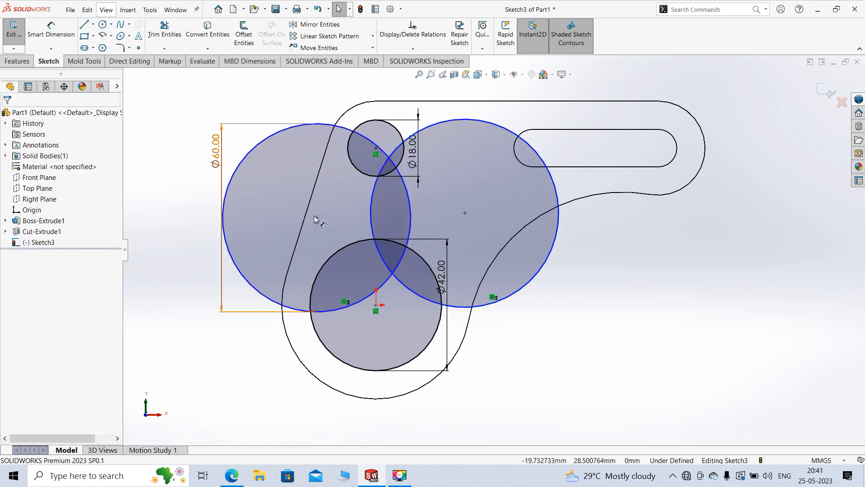
Move the two equal circles apart, clearing the gap between the 18 mm and 42 mm circles
drag(315, 217, 219, 213)
click(591, 301)
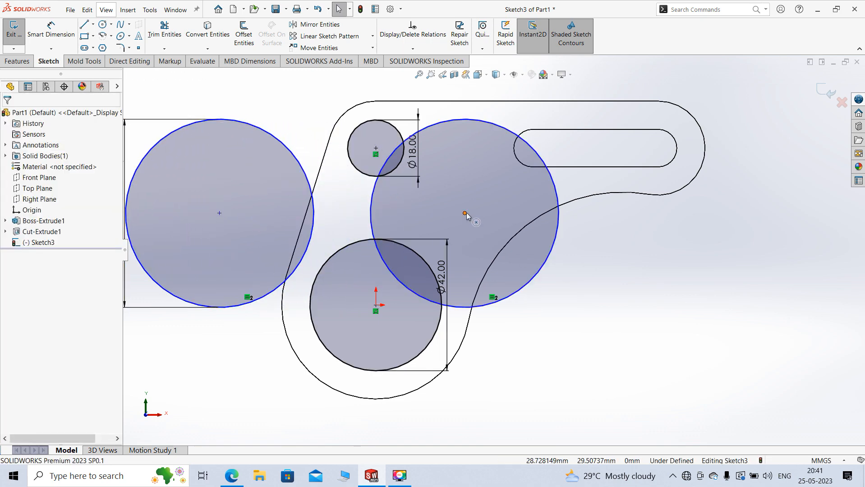
drag(466, 212, 534, 215)
click(617, 332)
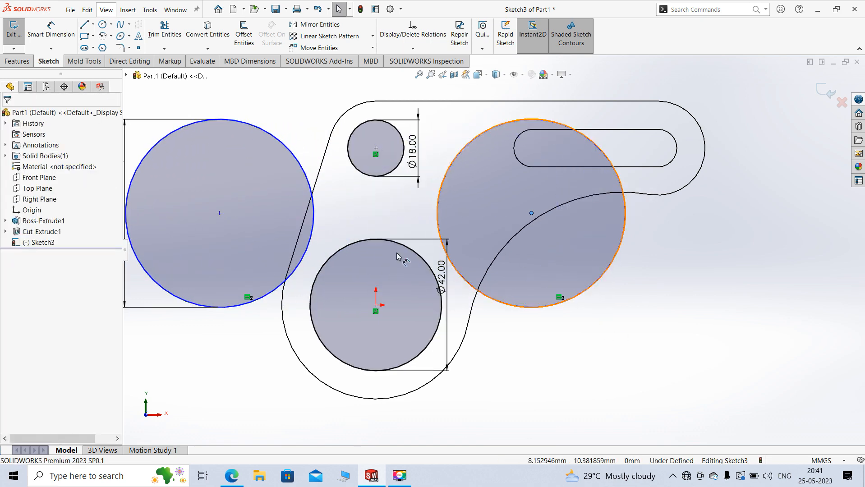
Make the large circle opposite the slot tangent to both the 42 mm circle and the 18 mm circle
click(310, 244)
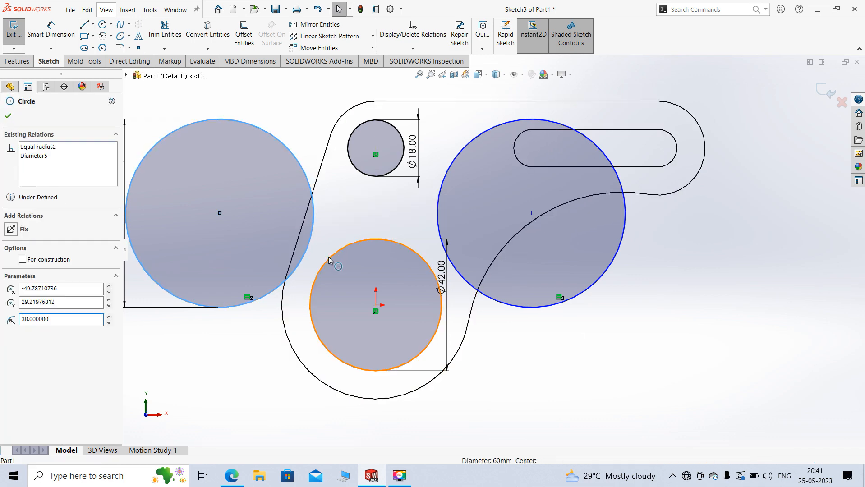
ctrl+click(334, 256)
click(368, 217)
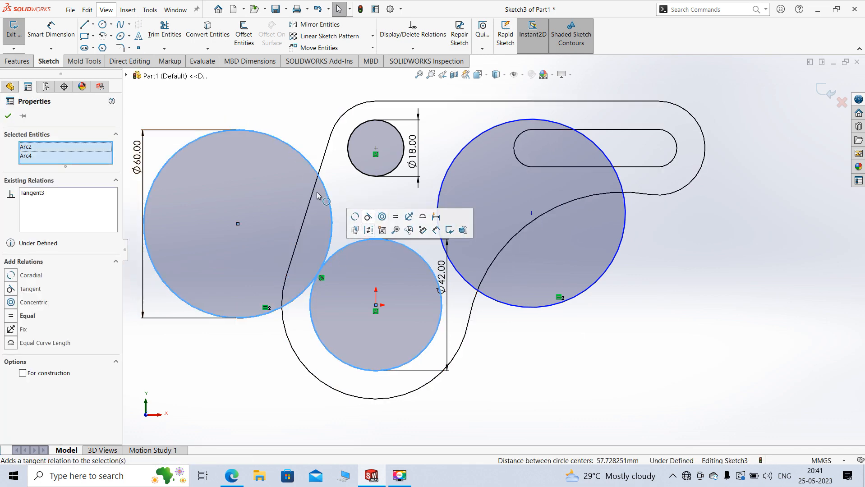
click(8, 116)
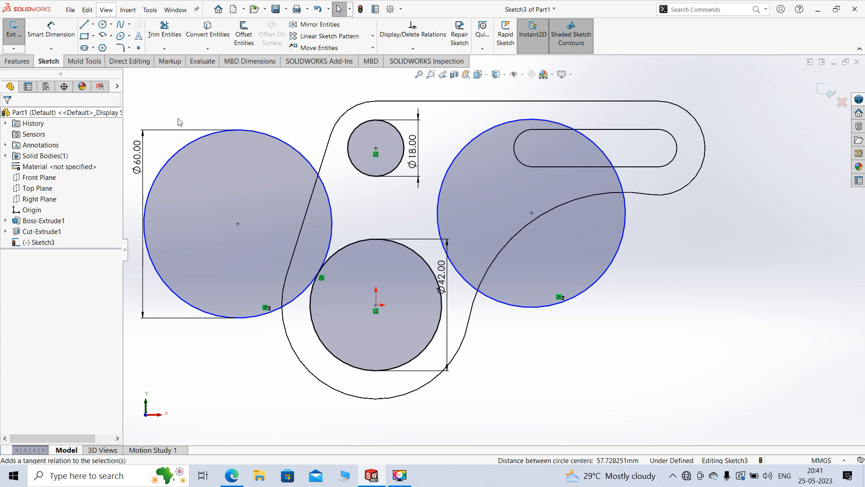
click(275, 131)
ctrl+click(349, 145)
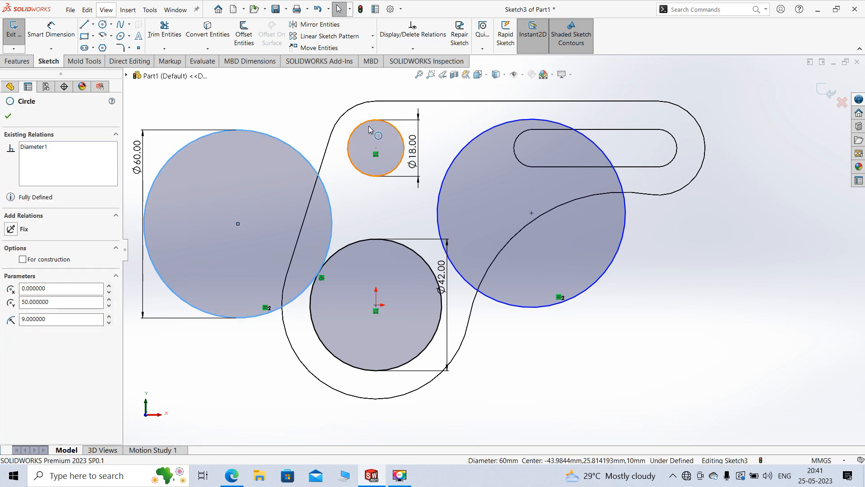
click(387, 101)
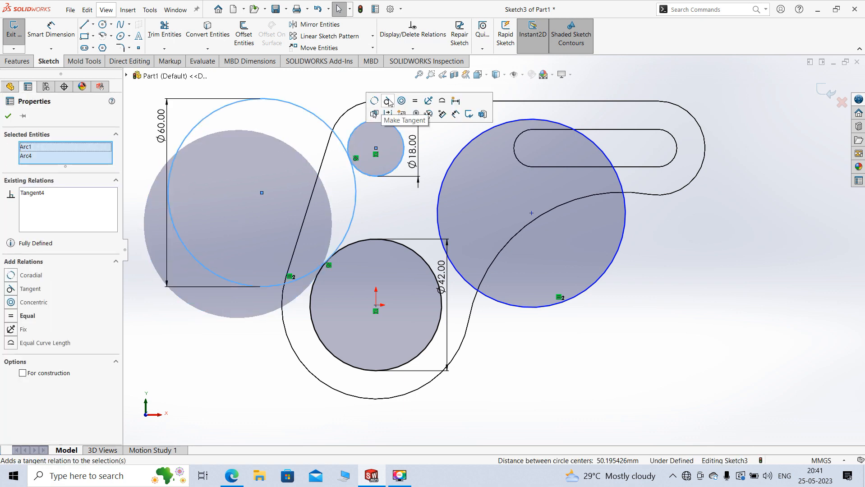
click(8, 116)
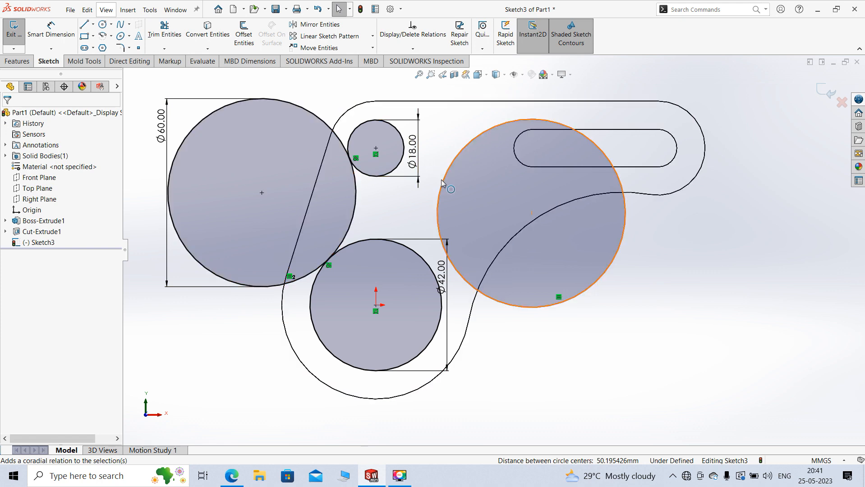
Make the large circle on the slot side tangent to both the 42 mm circle and the 18 mm circle
click(438, 235)
ctrl+click(431, 270)
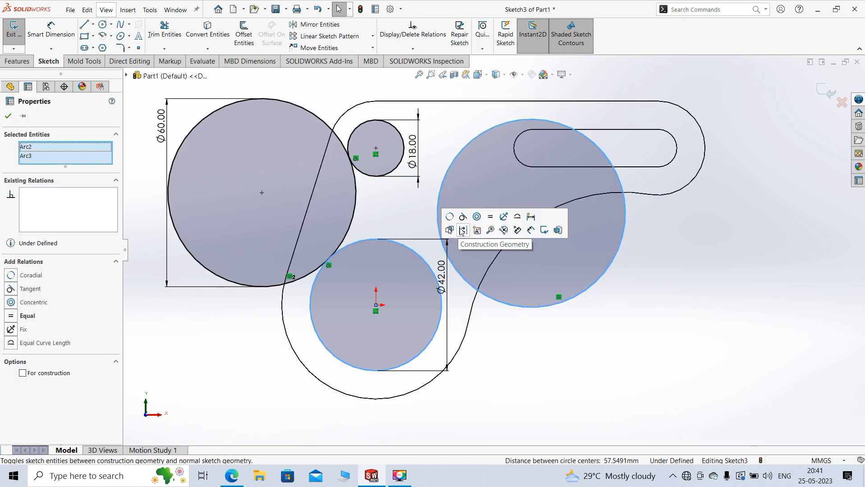
click(462, 216)
key(Escape)
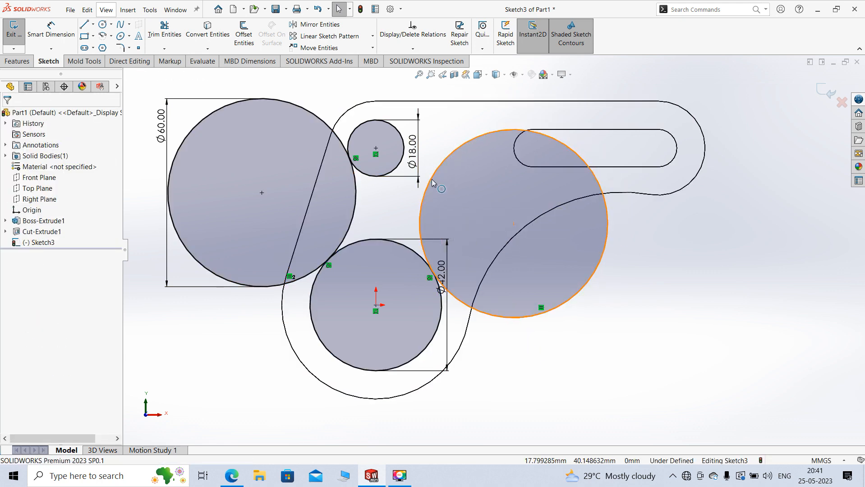
click(431, 183)
ctrl+click(404, 145)
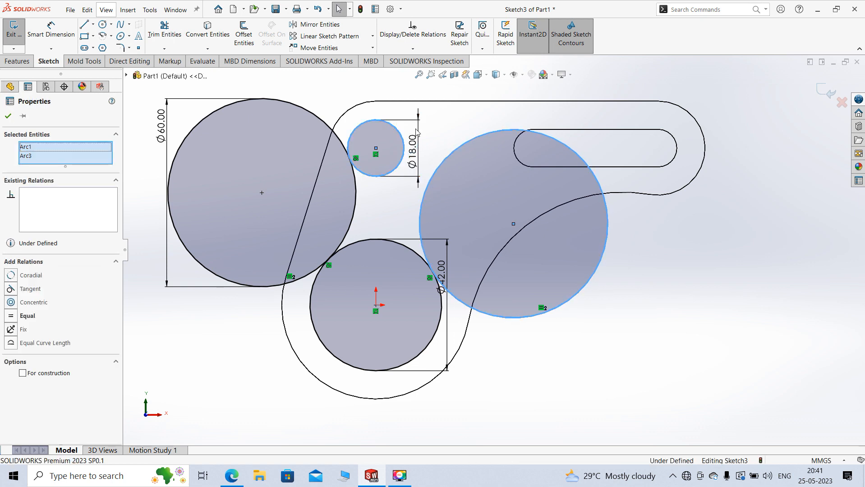
click(443, 100)
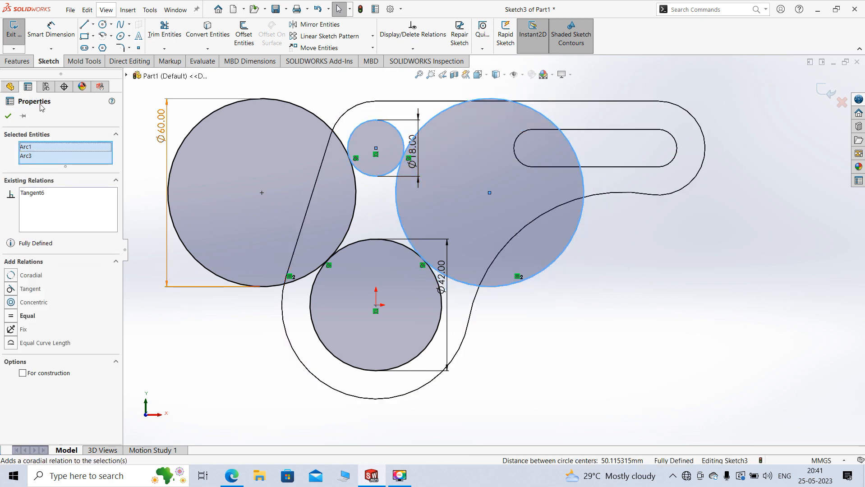
click(8, 117)
Trim the outer portions of the large circles and the inner arcs of the small ones, leaving one closed keyhole-shaped outline
click(164, 32)
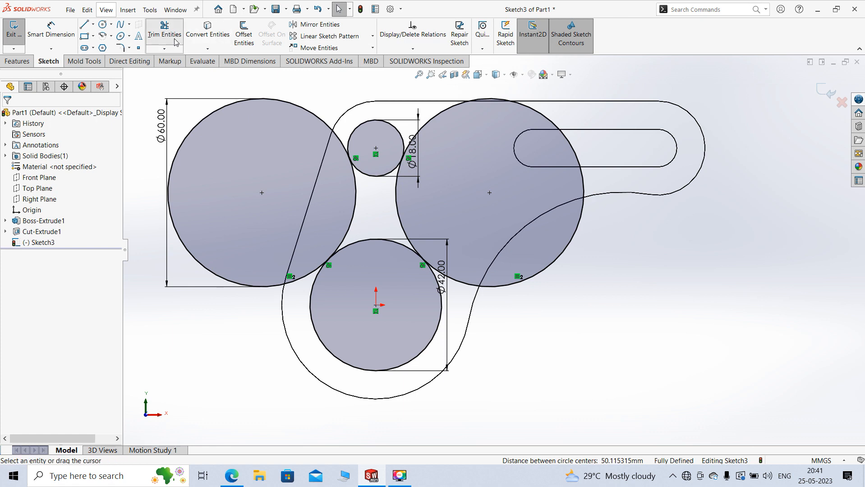
drag(324, 93, 283, 167)
drag(381, 267, 378, 208)
drag(505, 274, 513, 295)
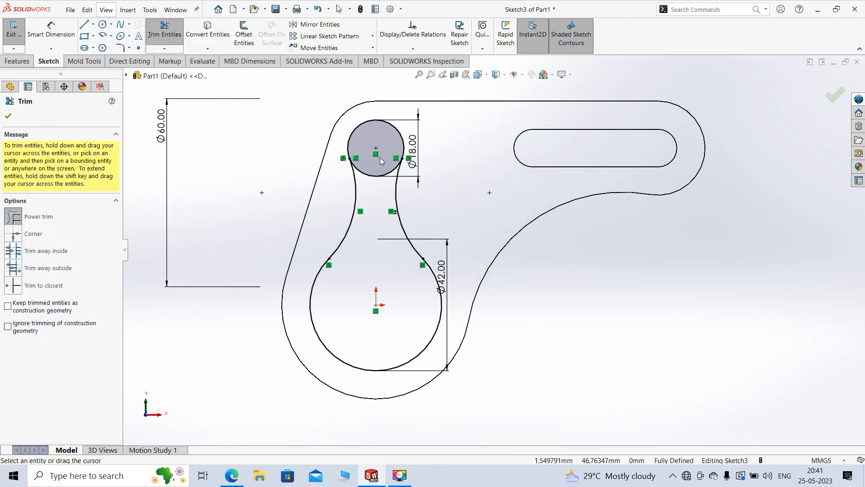
drag(379, 158, 372, 207)
click(6, 117)
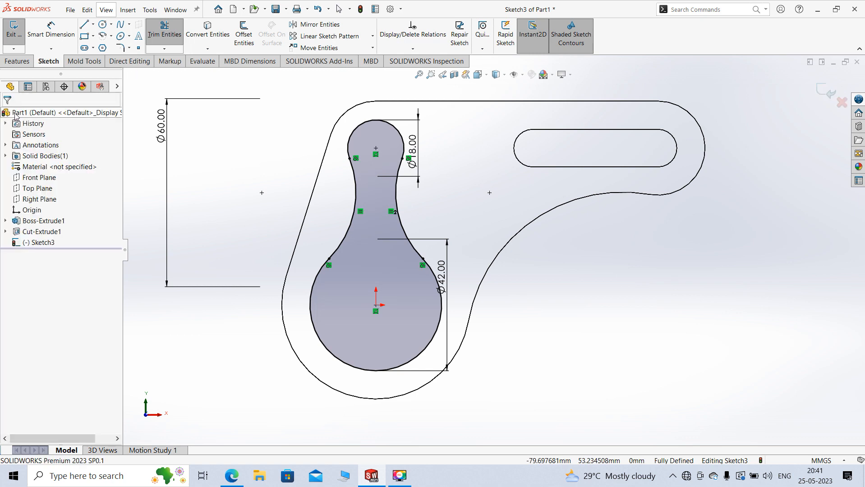
Exit the keyhole sketch and switch the display style to Shaded With Edges
click(551, 320)
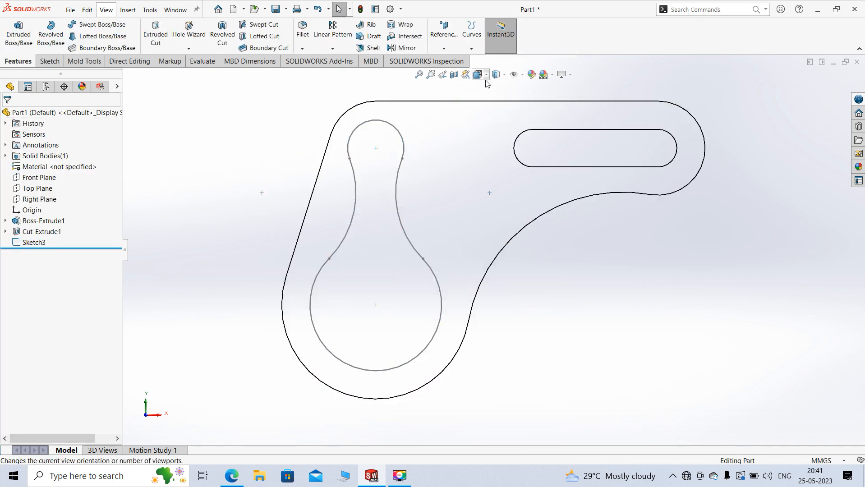
click(500, 77)
click(495, 89)
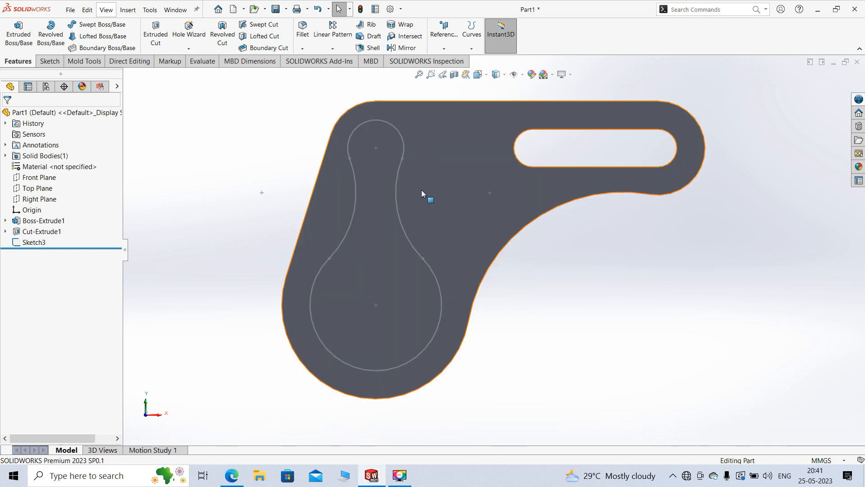
middle_drag(422, 192, 473, 167)
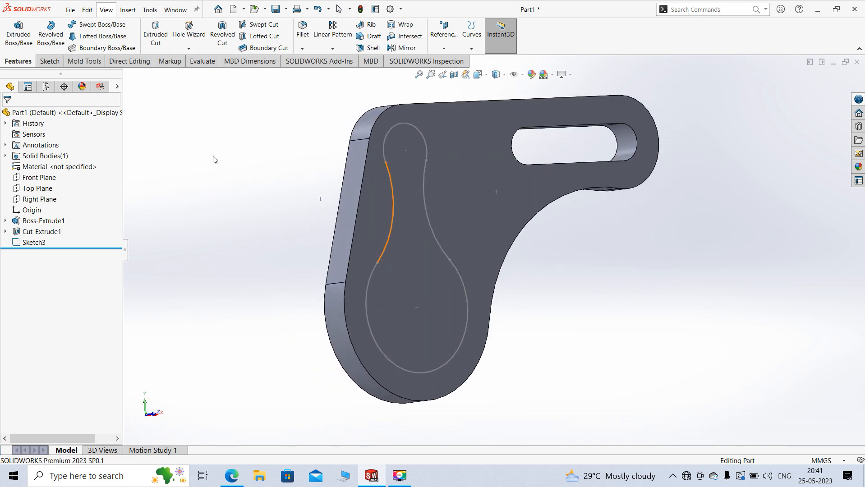
Cut-extrude the keyhole region of Sketch3 through the plate with the Through All end condition
click(155, 35)
click(127, 76)
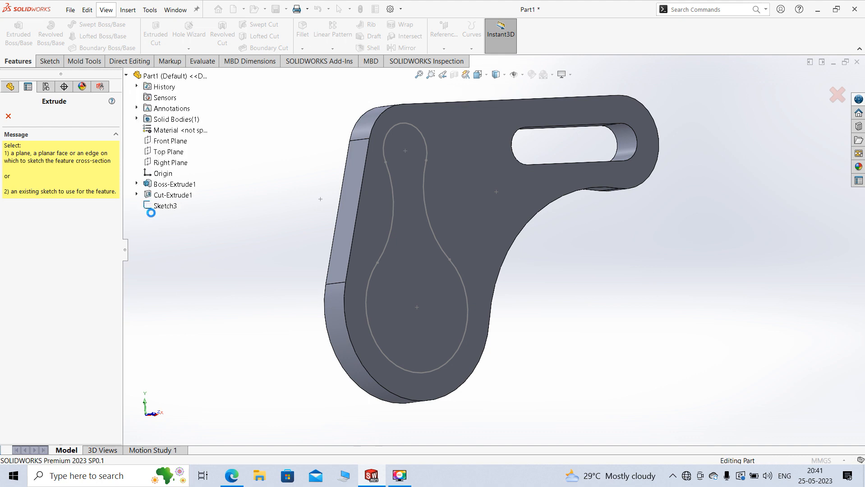
click(159, 206)
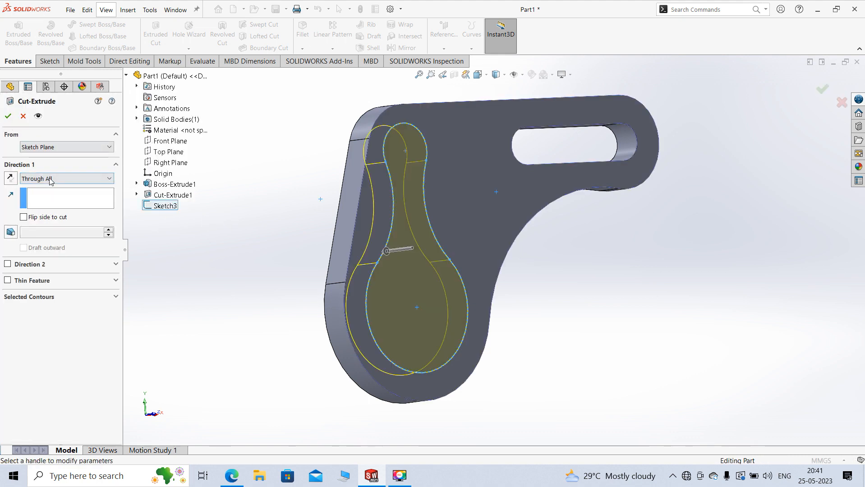
click(45, 297)
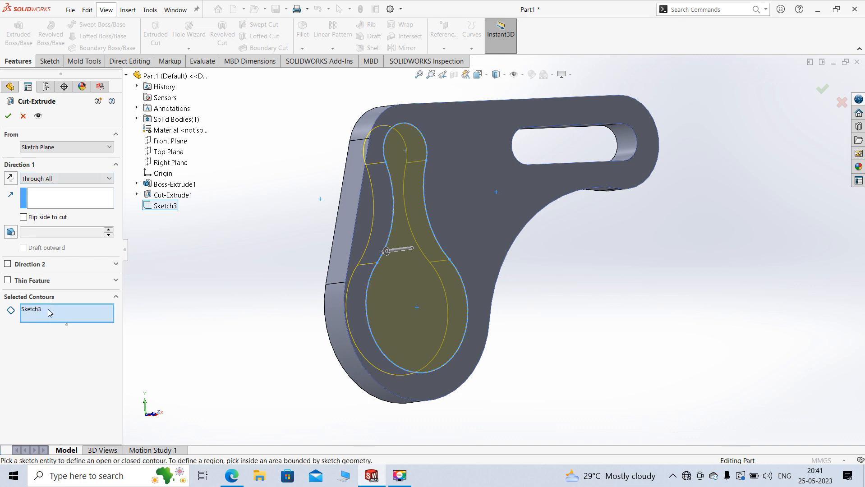
right_click(49, 310)
click(66, 317)
click(399, 295)
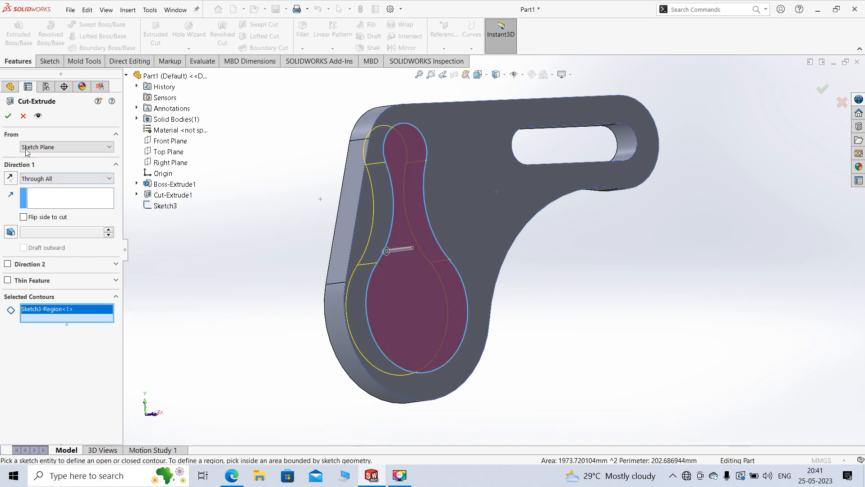
click(8, 117)
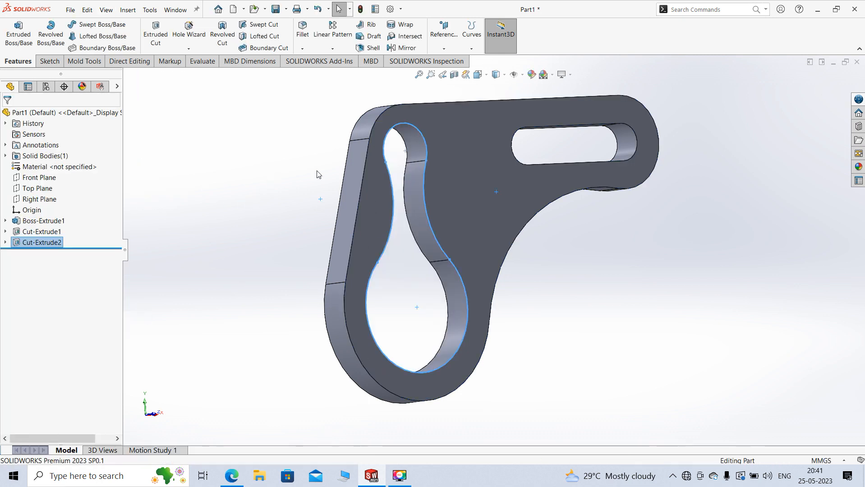
Start saving the part, create a folder named 25-05-2023 inside Solidworks Tutorials and open it as the destination
middle_drag(318, 173, 352, 203)
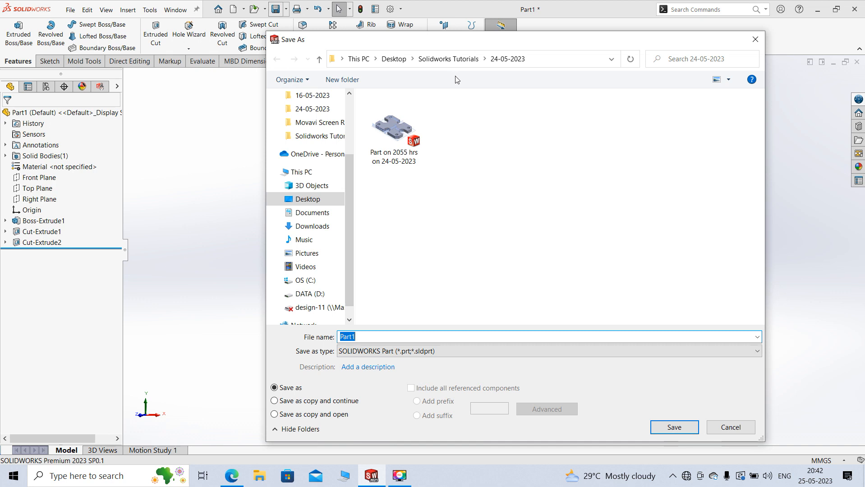
click(448, 59)
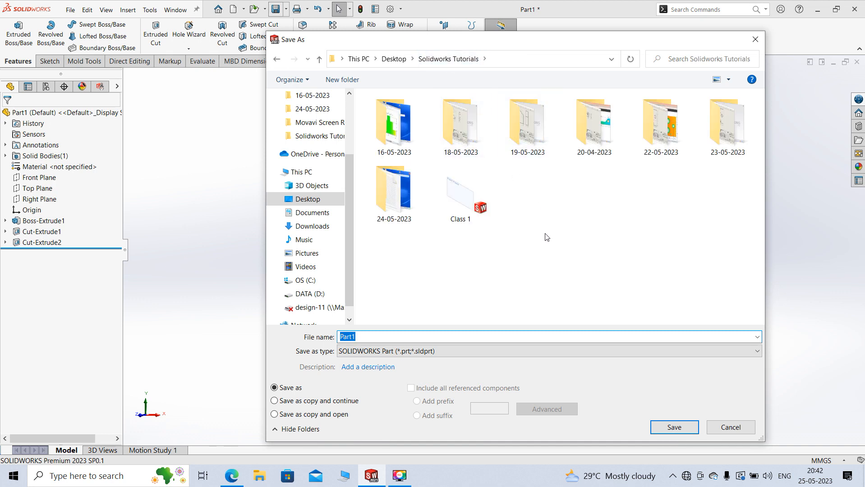
key(ctrl+shift+n)
text(25)
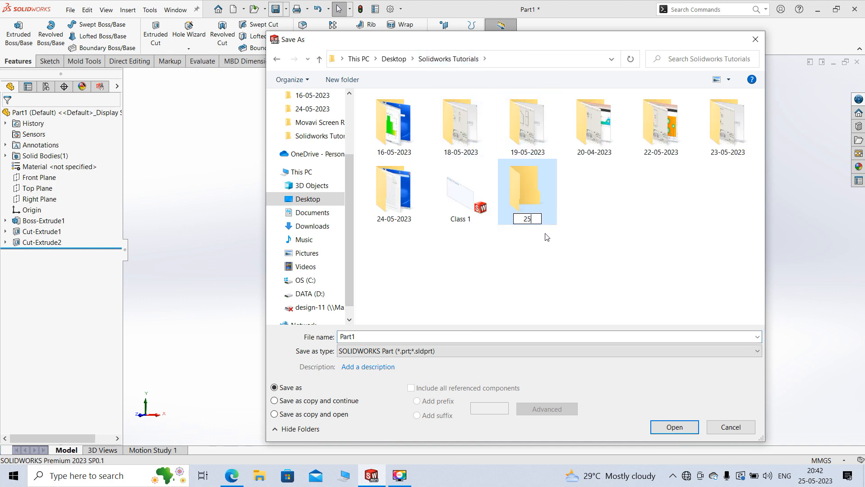
text(-05-2023)
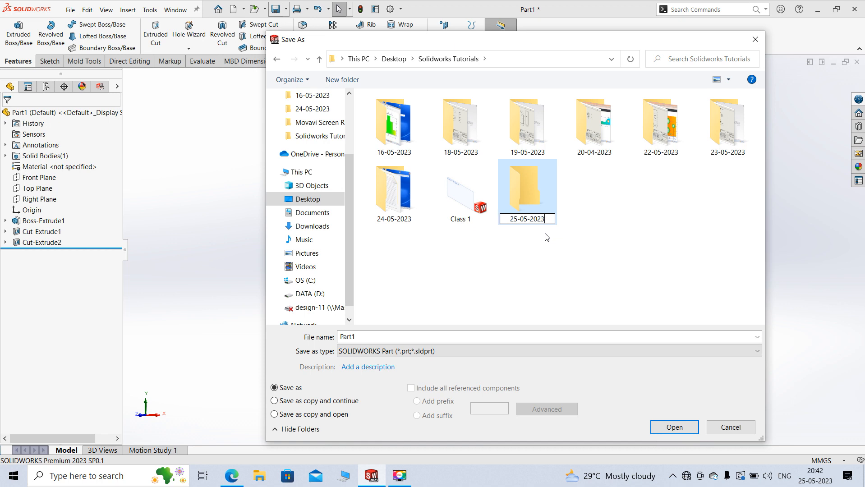
key(Return)
key(Return)
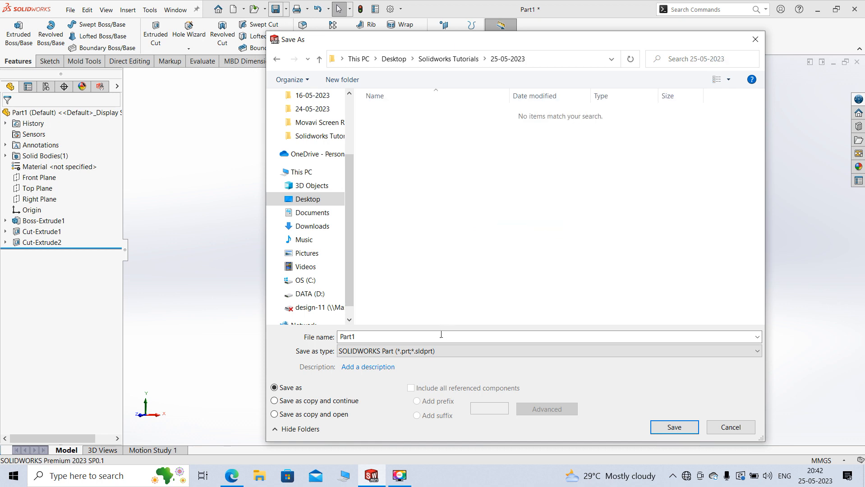
Save the part as "Part at 2042 hrs 25-05-2023" and close it
double_click(441, 337)
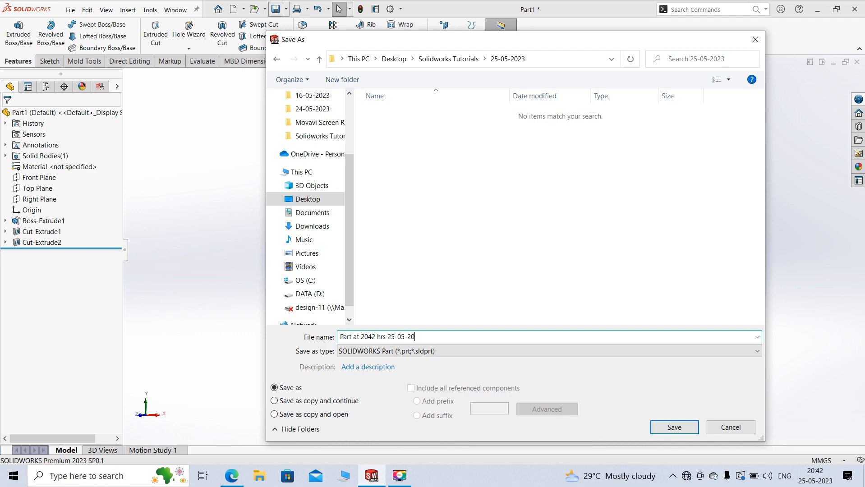
key(Return)
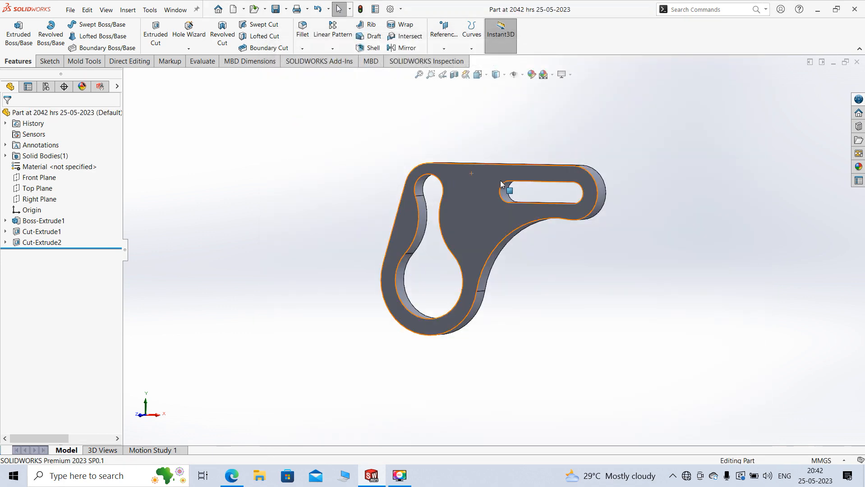
scroll(495, 209, down, 5)
scroll(525, 242, up, 3)
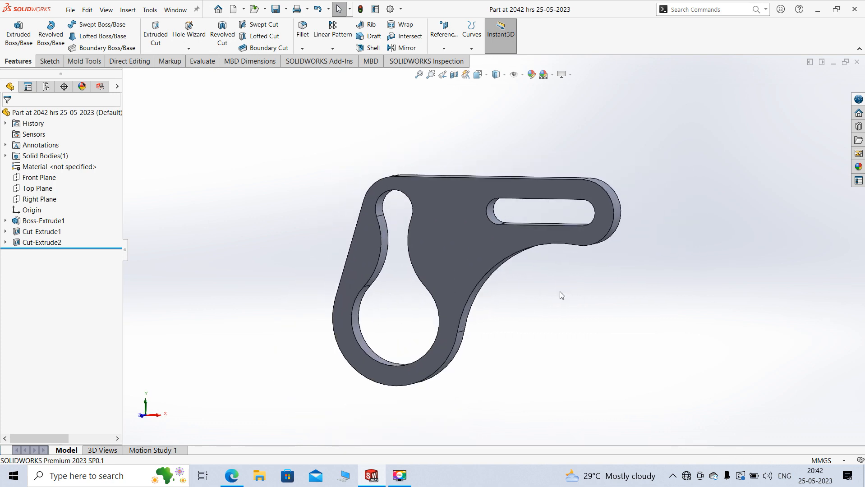
click(857, 62)
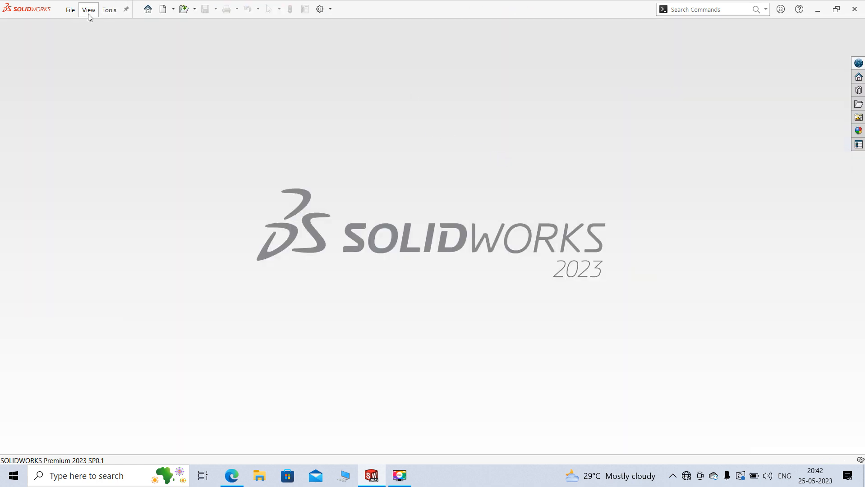
Create a new drawing document with a custom sheet size 297 mm wide
click(71, 10)
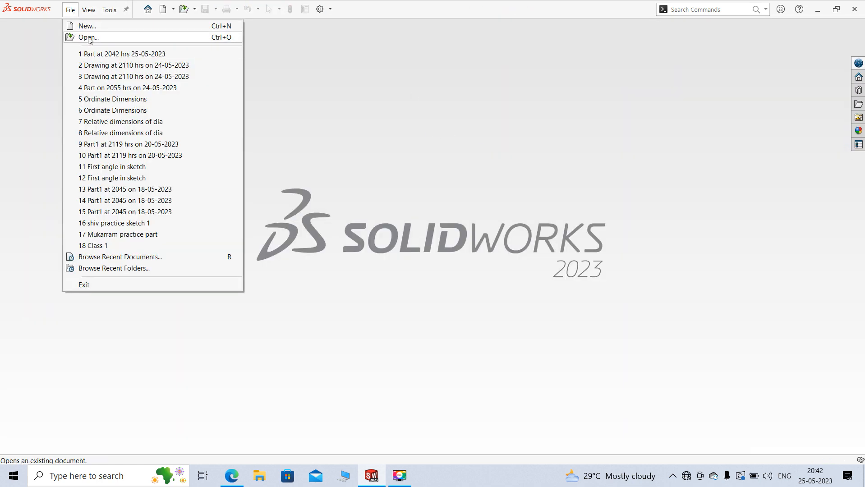
click(106, 27)
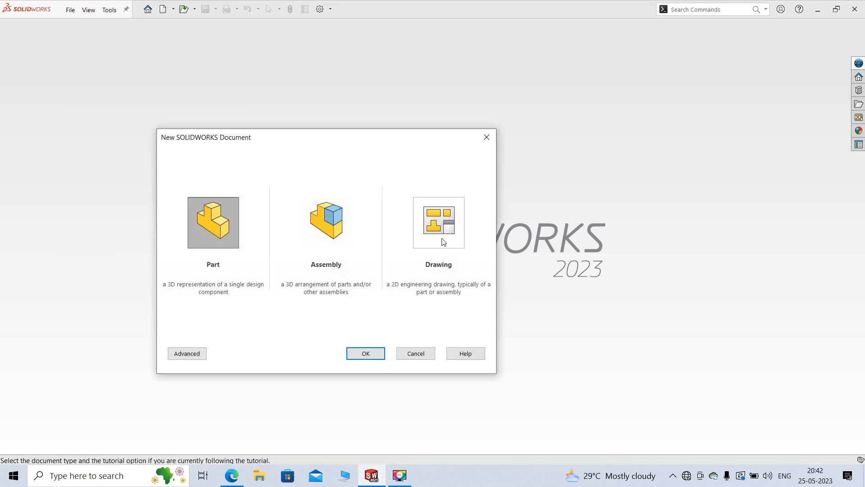
click(443, 242)
click(378, 354)
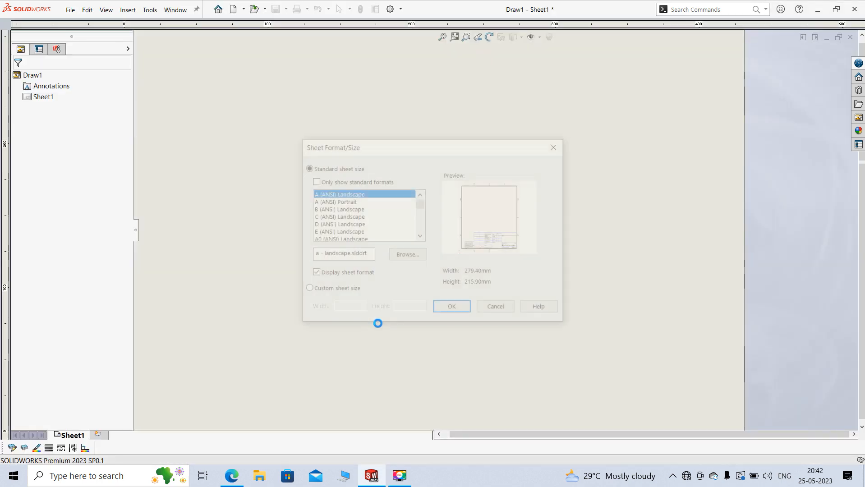
click(323, 291)
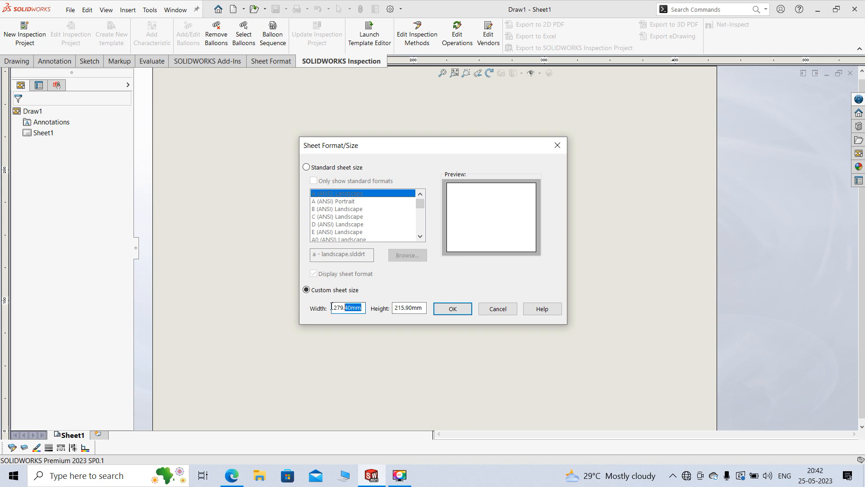
text(297)
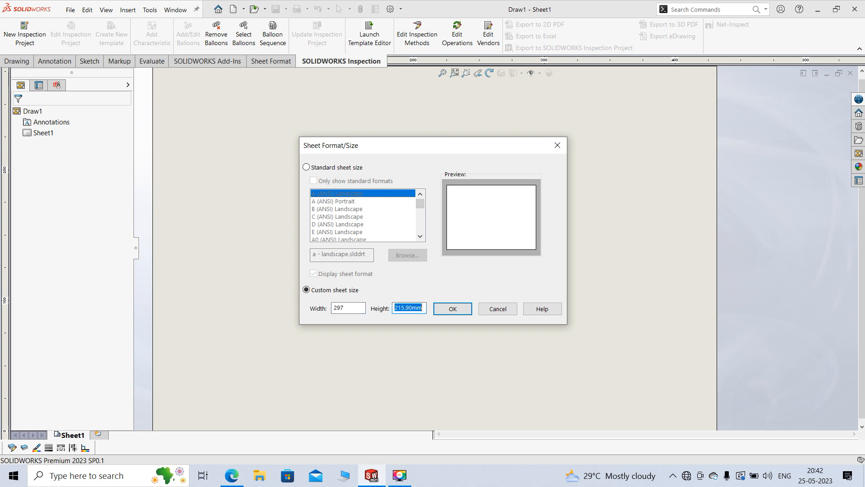
key(Return)
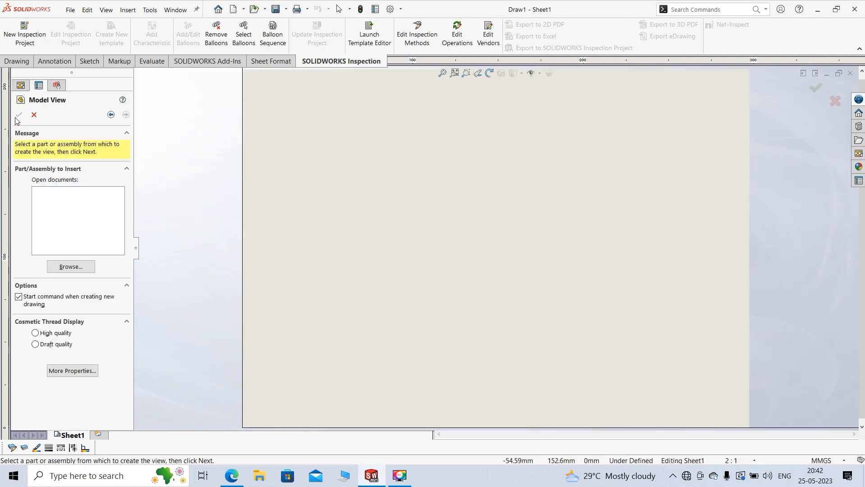
Dismiss the Model View command and save the drawing as "Drawing at 2043 hrs on 25-05-2023" in the 25-05-2023 folder
click(34, 115)
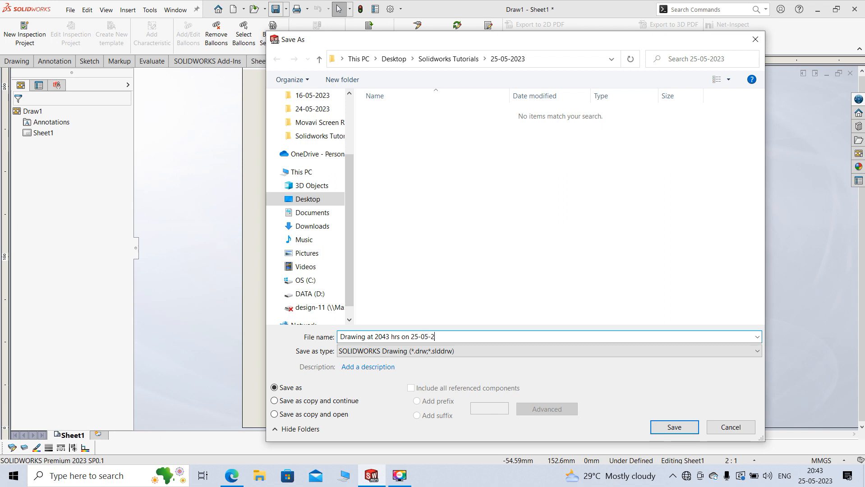
key(Return)
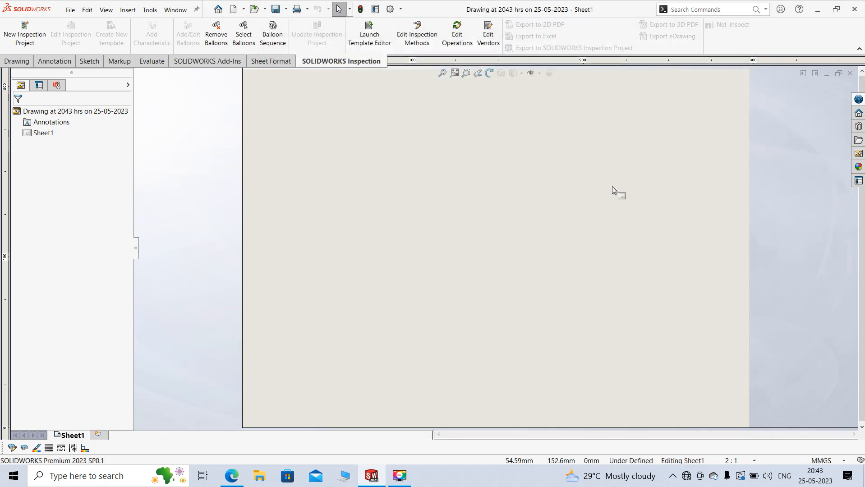
Load "Part at 2042 hrs 25-05-2023" into the View Palette and place its front view on the sheet
click(858, 153)
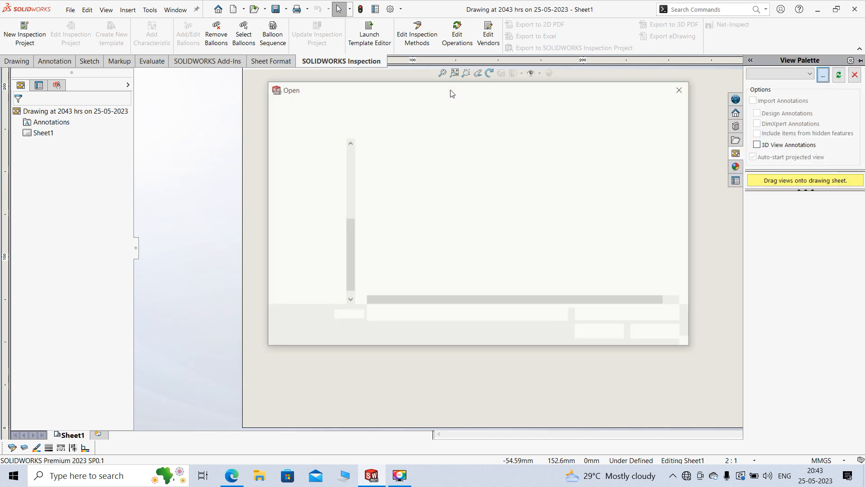
click(445, 163)
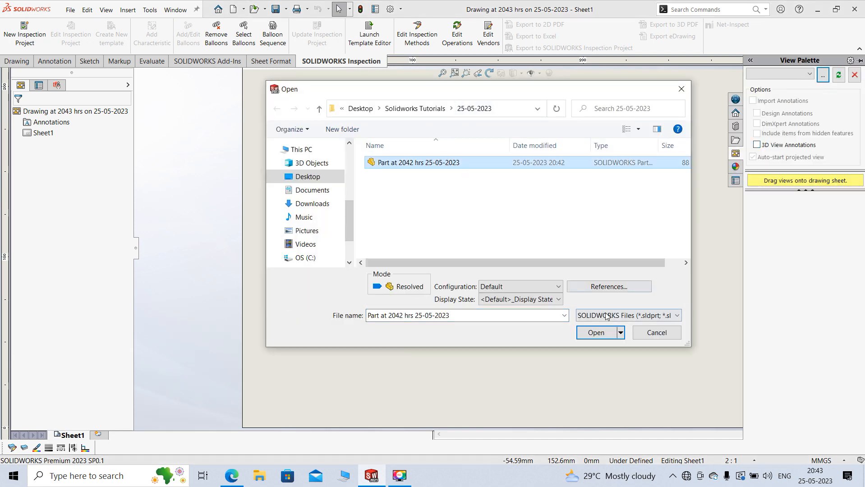
click(596, 333)
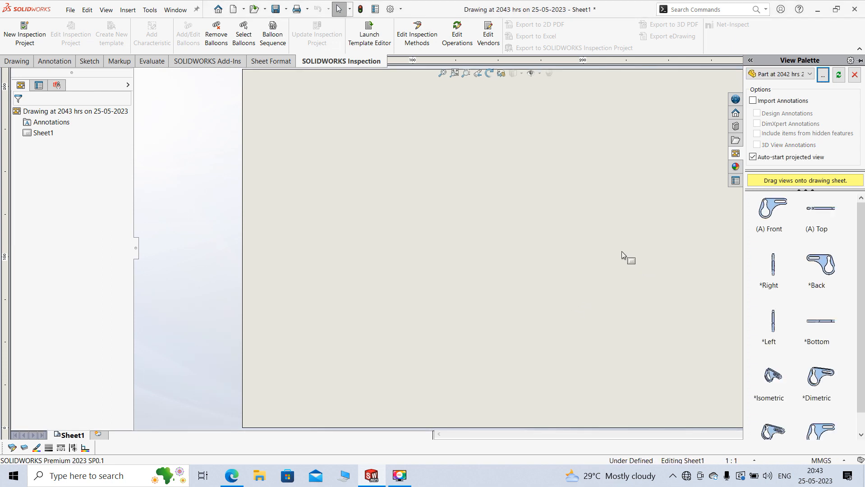
drag(764, 222, 419, 239)
click(17, 116)
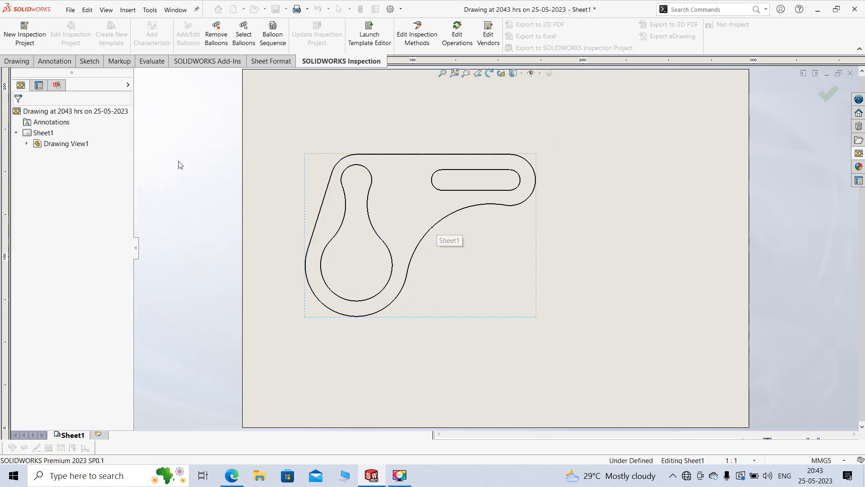
Add a Smart Dimension for the radius of the plate's large concave outer arc, with the text outside the plate
scroll(404, 214, down, 2)
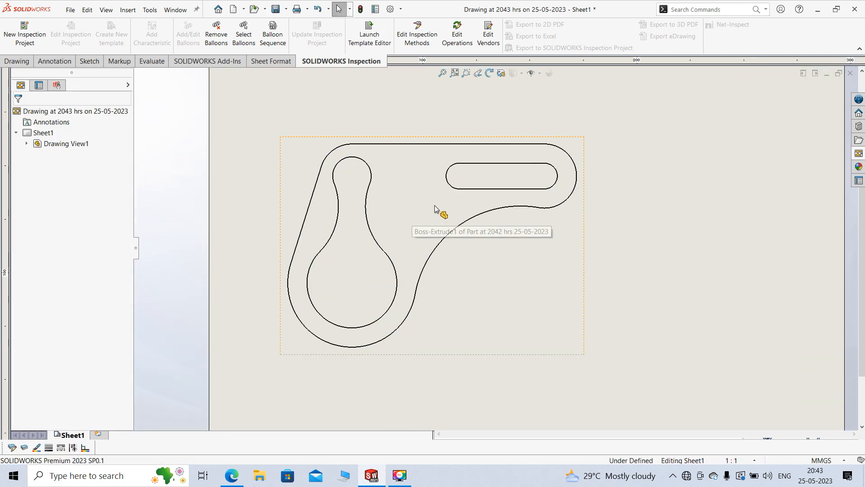
click(89, 61)
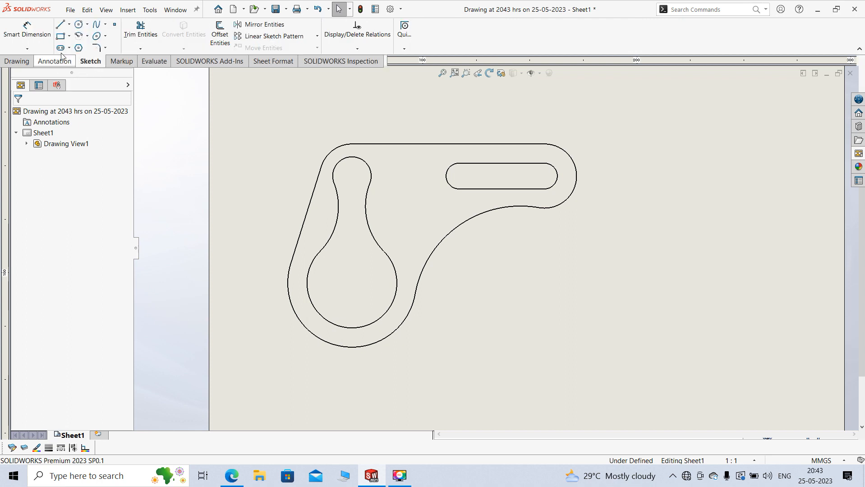
click(26, 30)
scroll(453, 239, down, 1)
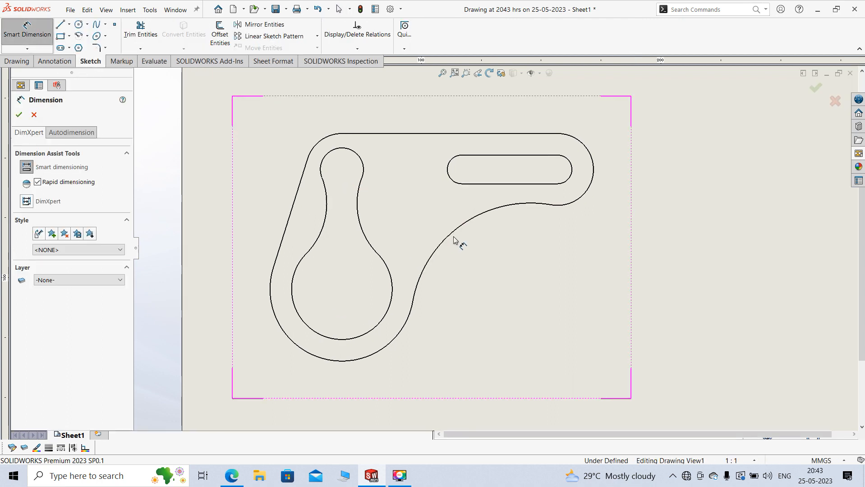
click(457, 234)
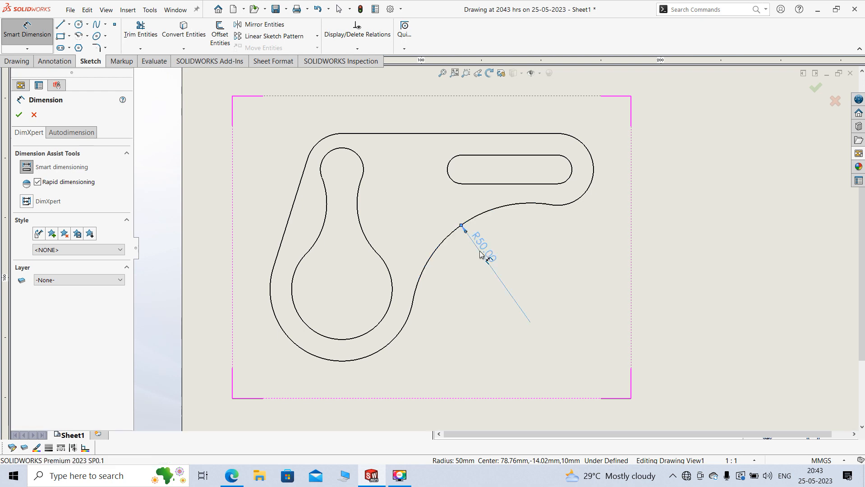
click(482, 255)
click(18, 116)
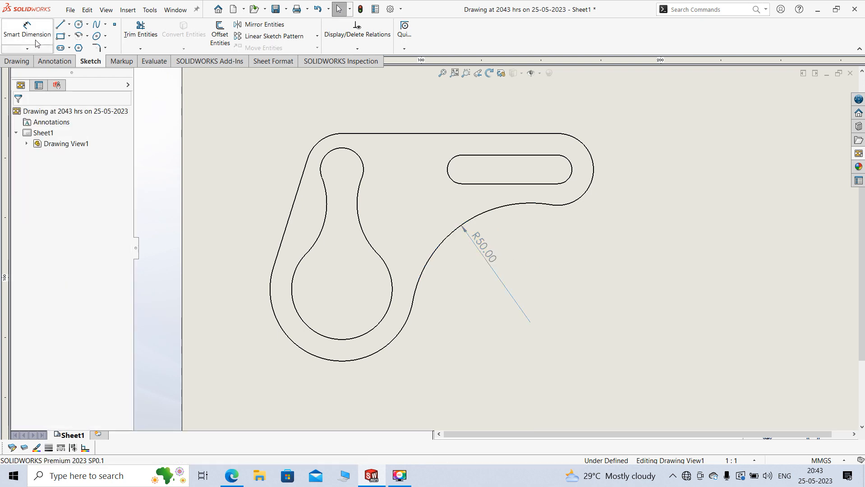
Dimension the radius of the plate's rounded outer end beside the straight slot
click(38, 40)
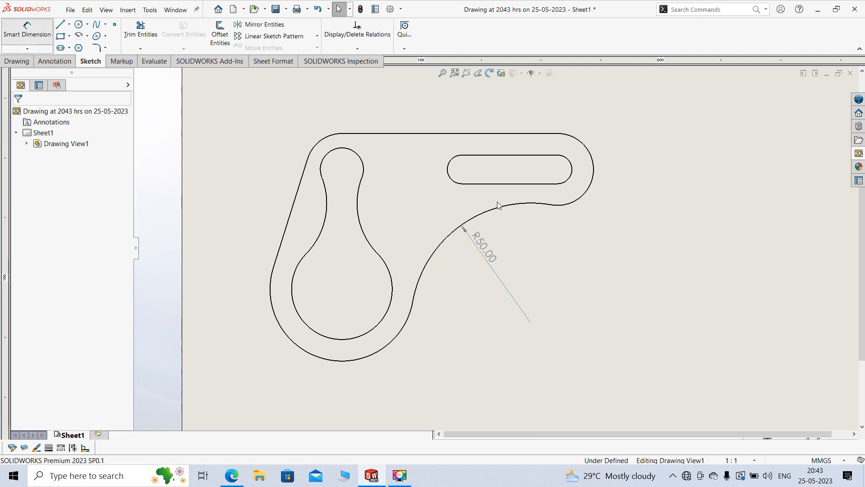
click(590, 187)
click(628, 195)
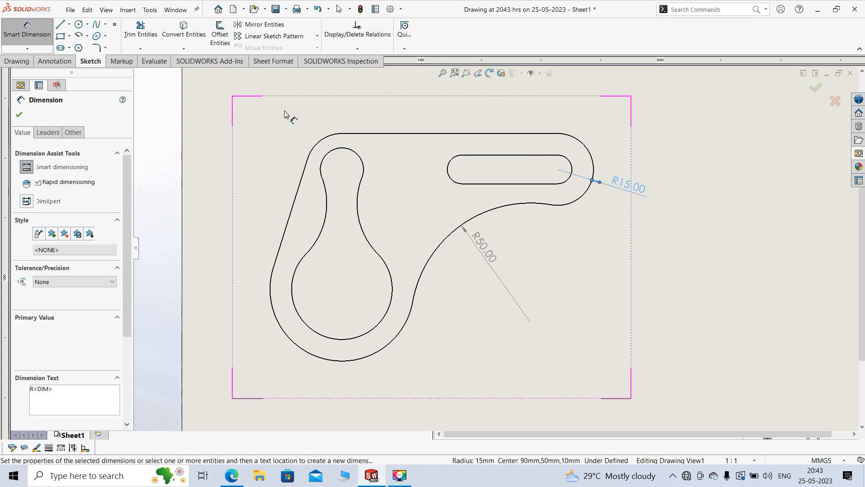
click(19, 116)
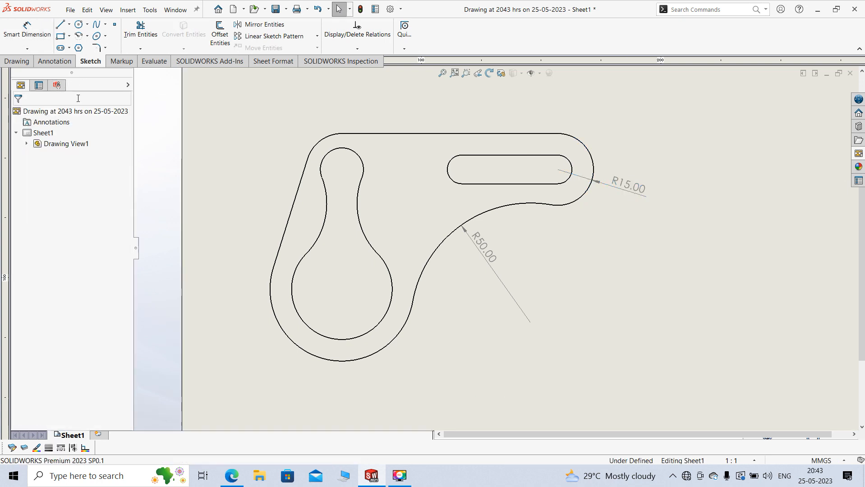
Dimension the radius of the large outer arc around the keyhole's big end
click(47, 37)
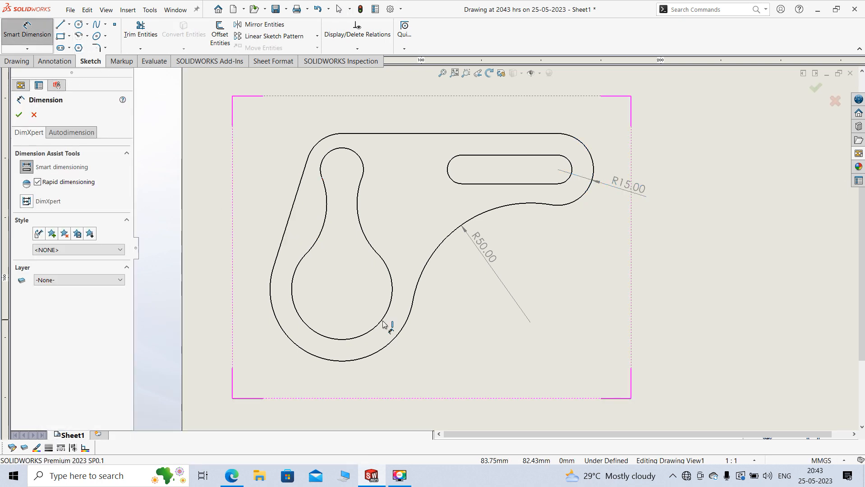
click(391, 349)
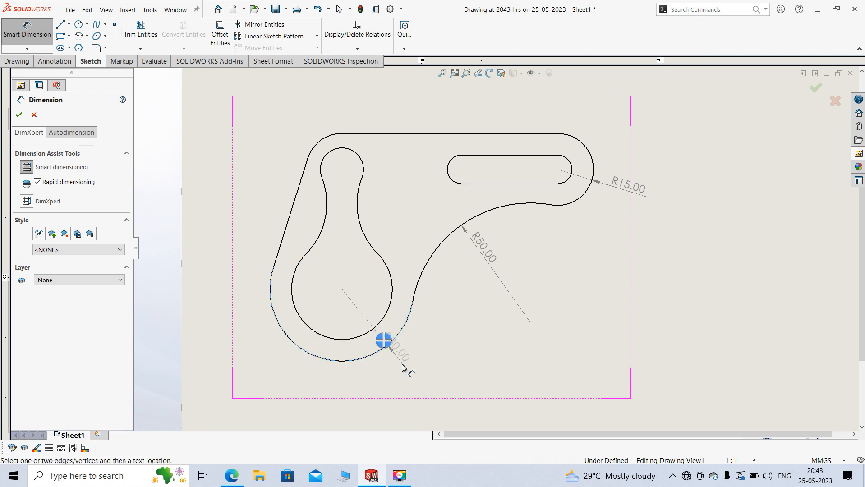
click(417, 374)
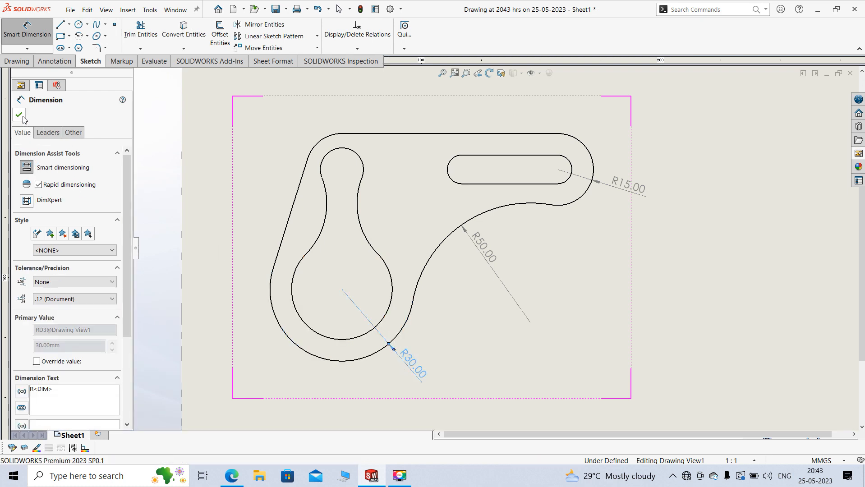
key(Escape)
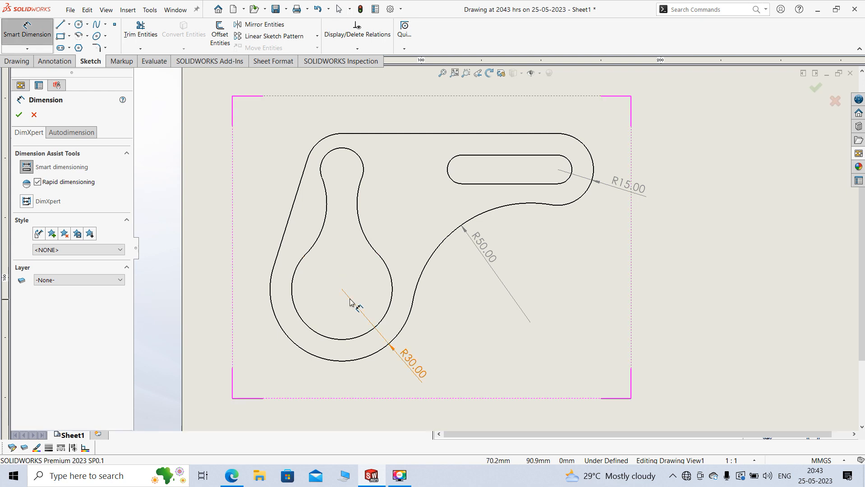
Dimension the horizontal distance between the centres of the keyhole's big end and the plate's rounded outer end, placing it below the plate
click(343, 289)
click(381, 292)
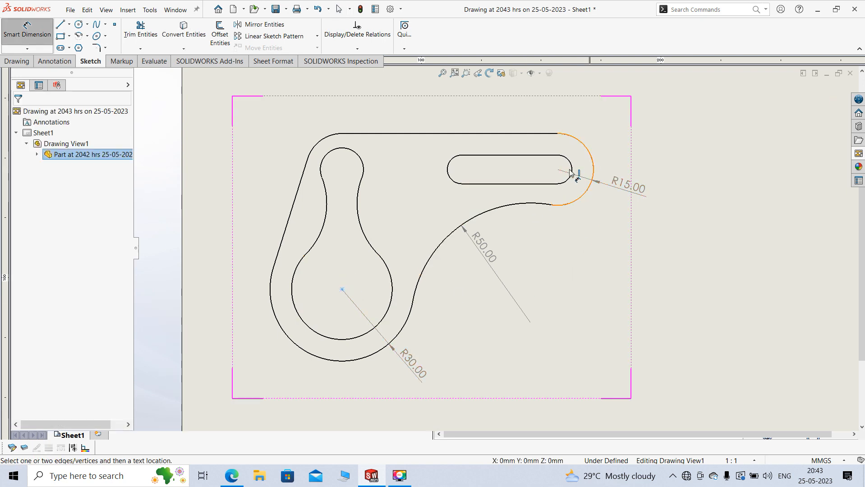
click(593, 166)
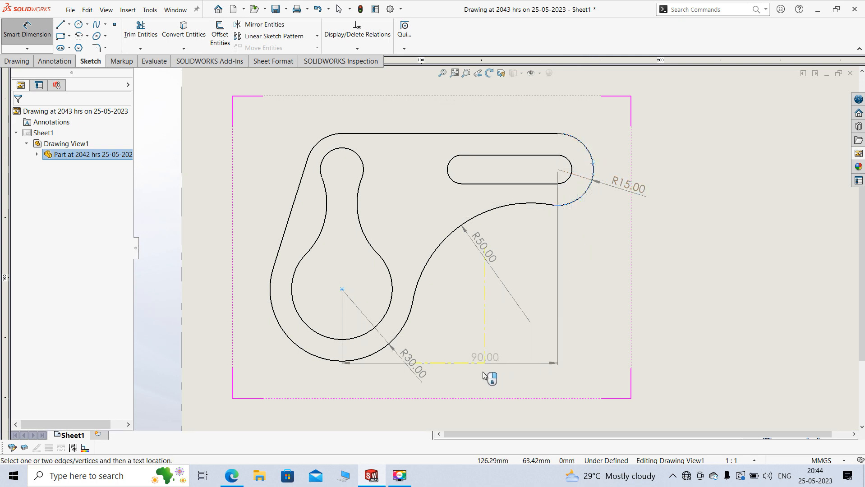
click(463, 395)
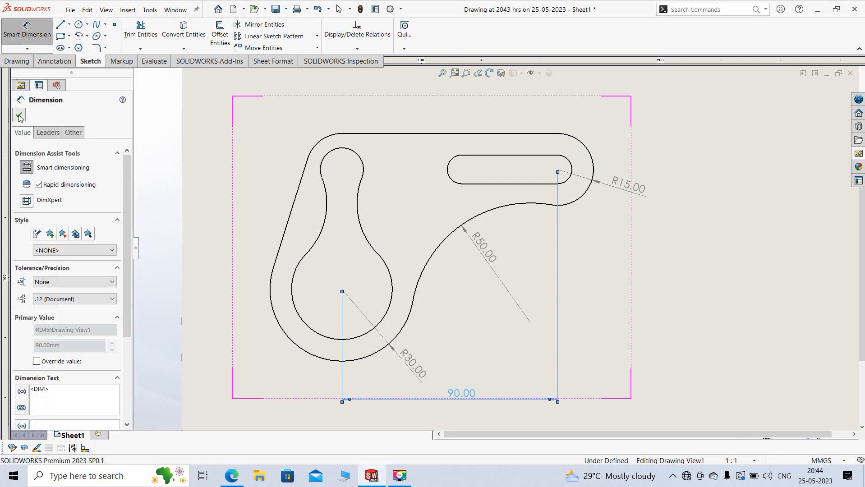
click(20, 116)
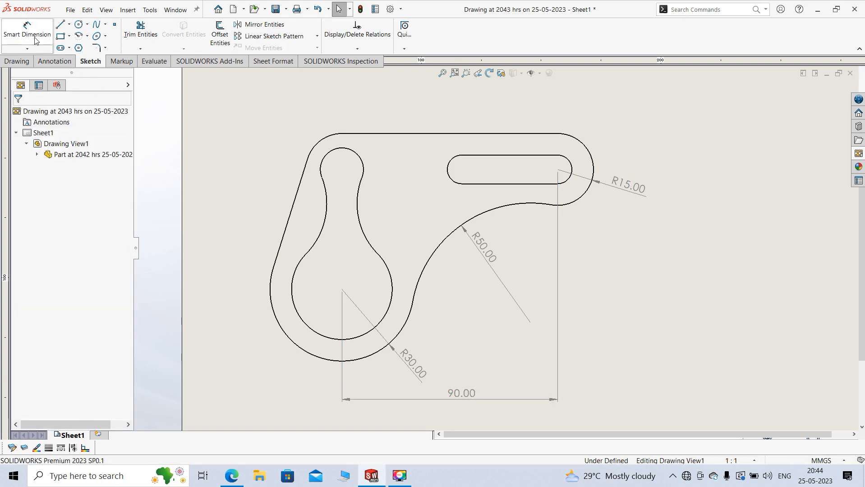
Dimension the vertical distance between the centres of the keyhole's big and small ends, placing it outside the plate's slanted edge
click(342, 290)
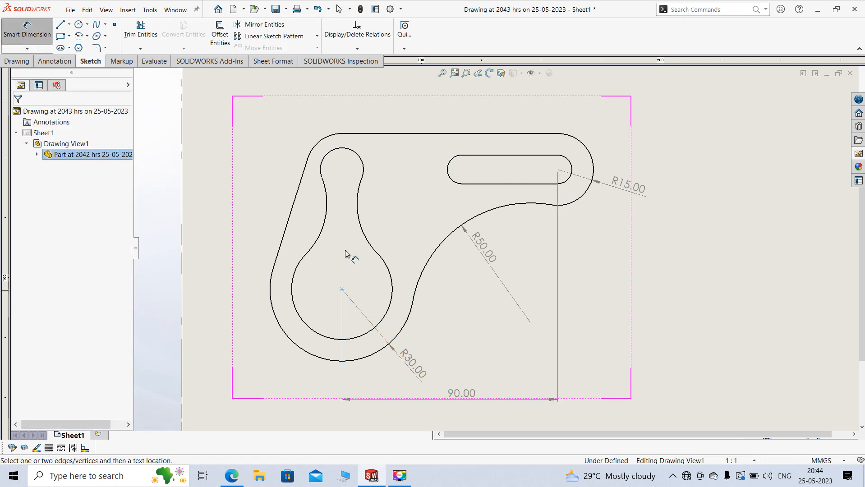
click(323, 172)
click(225, 214)
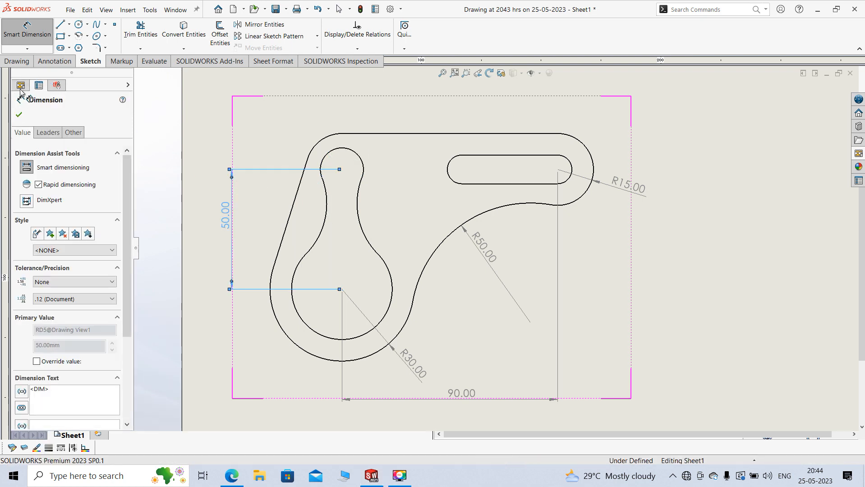
click(19, 115)
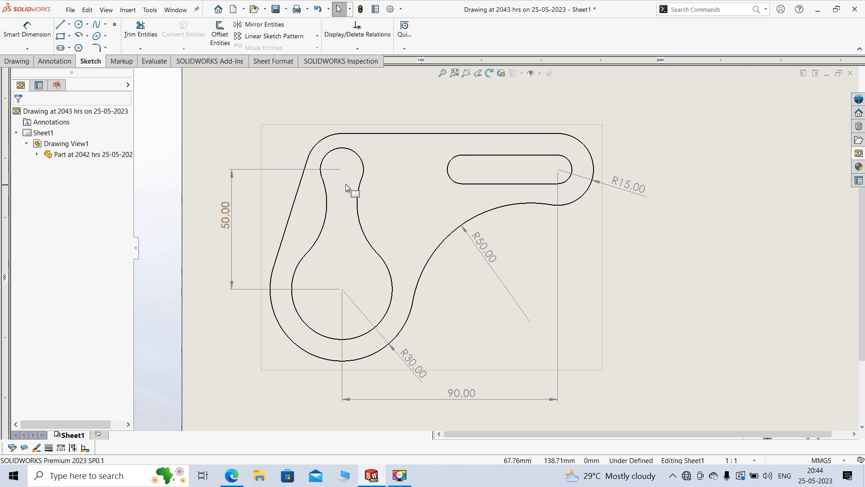
Dimension the radius of the plate's outer corner arc around the keyhole's small end, with the text outside the plate
click(27, 29)
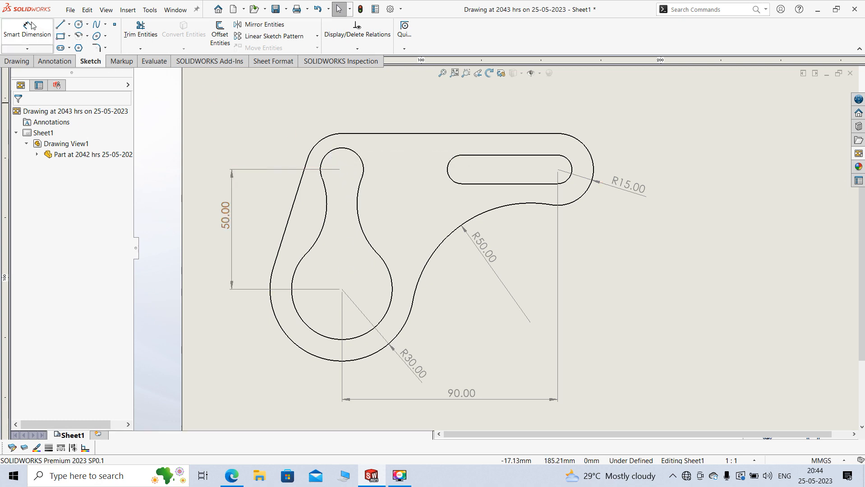
click(320, 145)
click(300, 113)
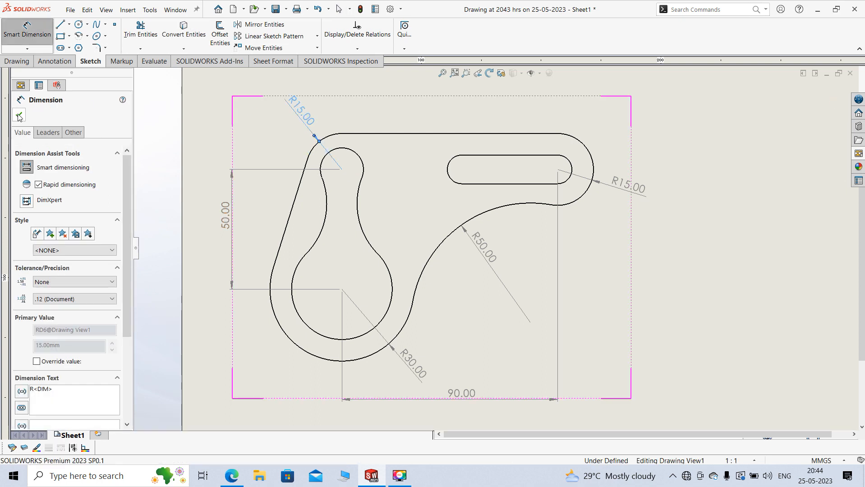
click(19, 116)
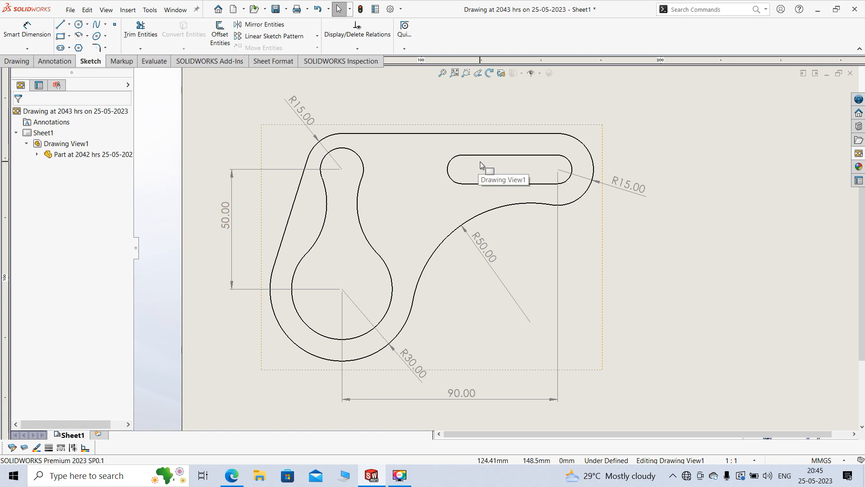
Dimension the horizontal distance from the keyhole's small-end centre to the centre of the slot's nearer end, placing it above the plate
click(17, 36)
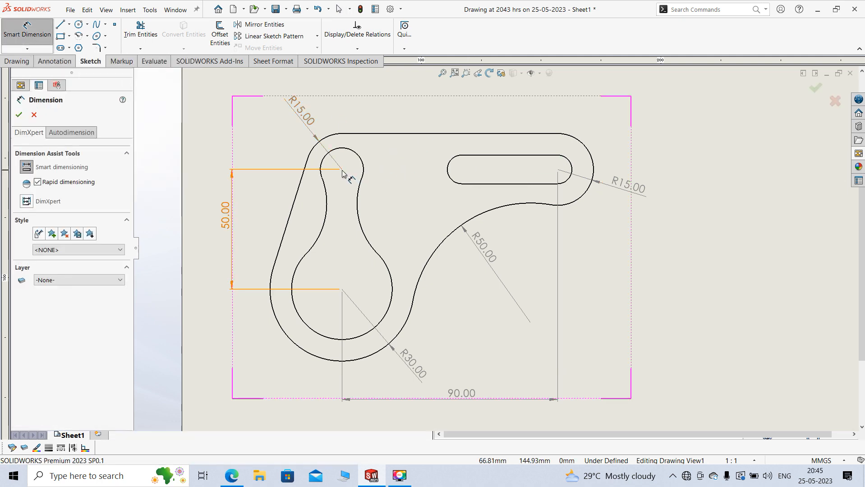
click(361, 159)
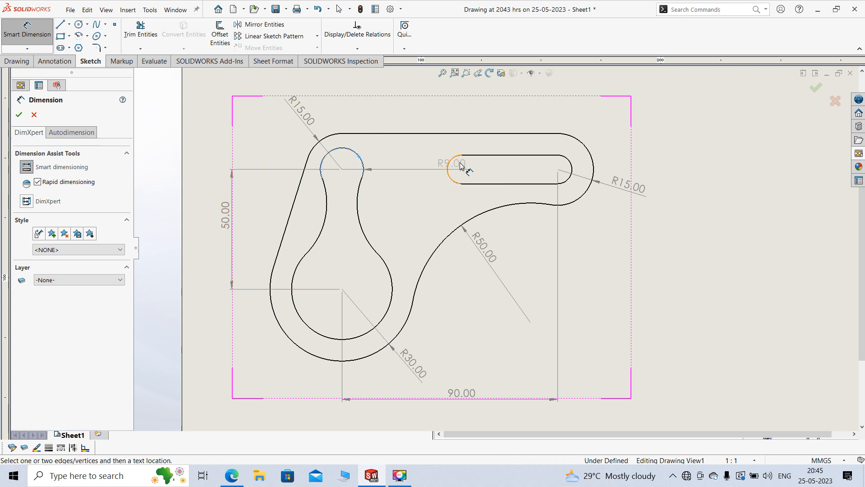
click(459, 166)
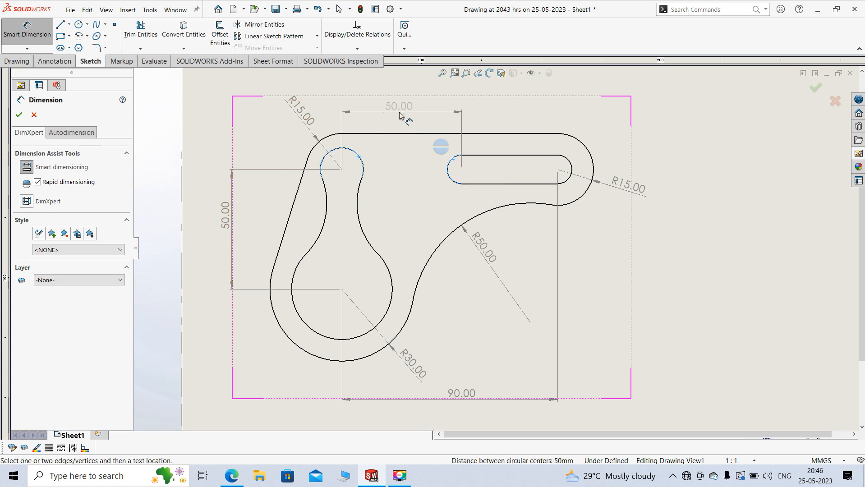
click(399, 116)
key(Escape)
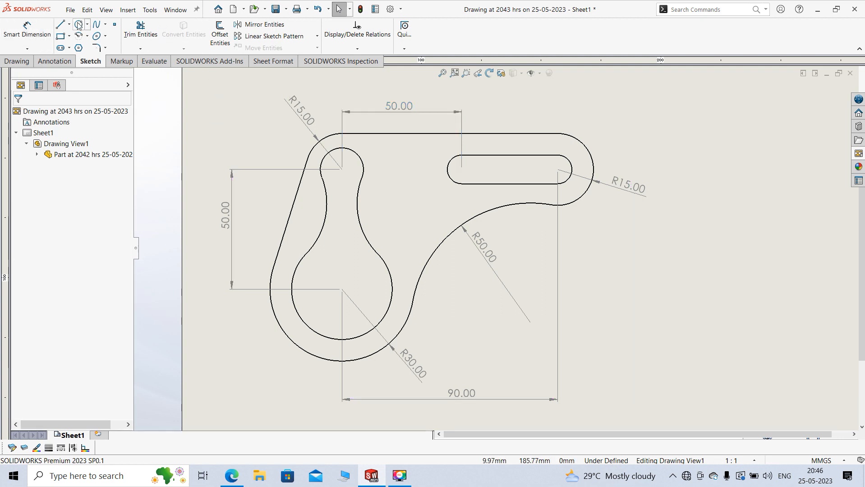
Dimension the slot's centre-to-centre length above the plate and the radius of its end beside the plate's rounded outer end
click(27, 30)
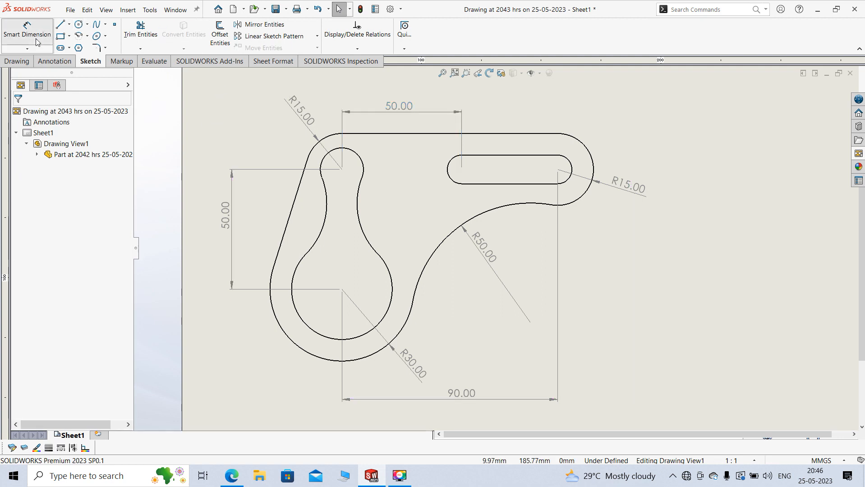
click(449, 164)
click(570, 164)
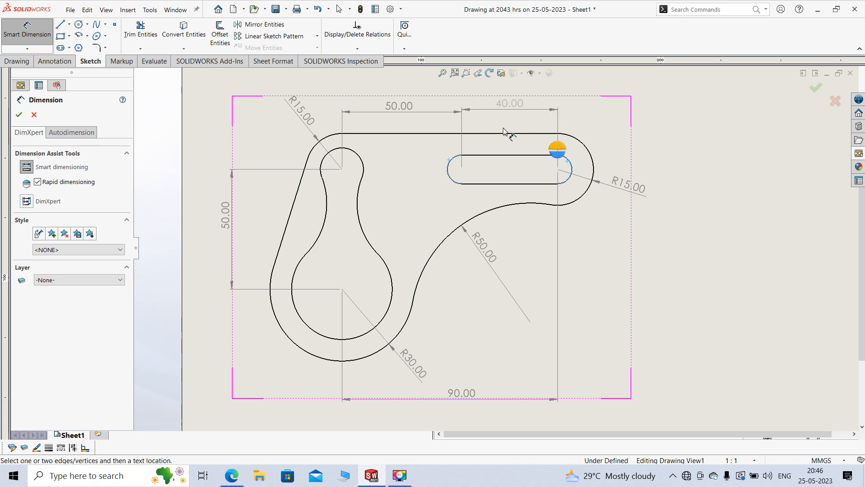
click(514, 114)
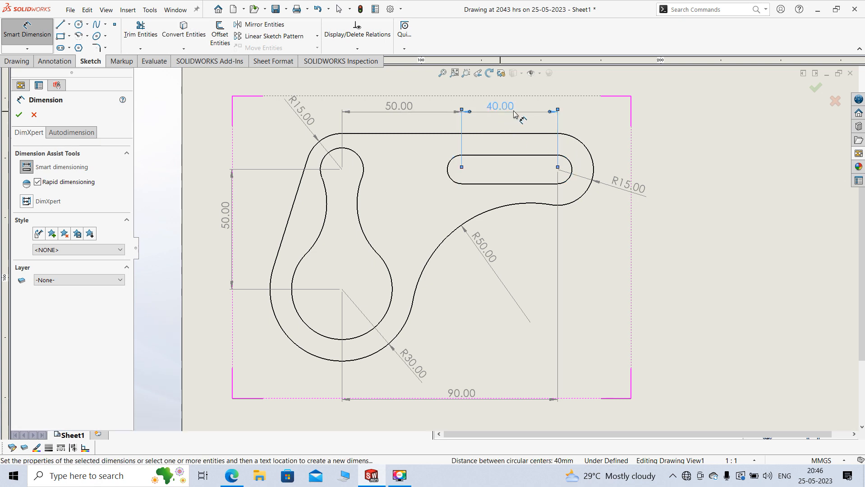
click(18, 114)
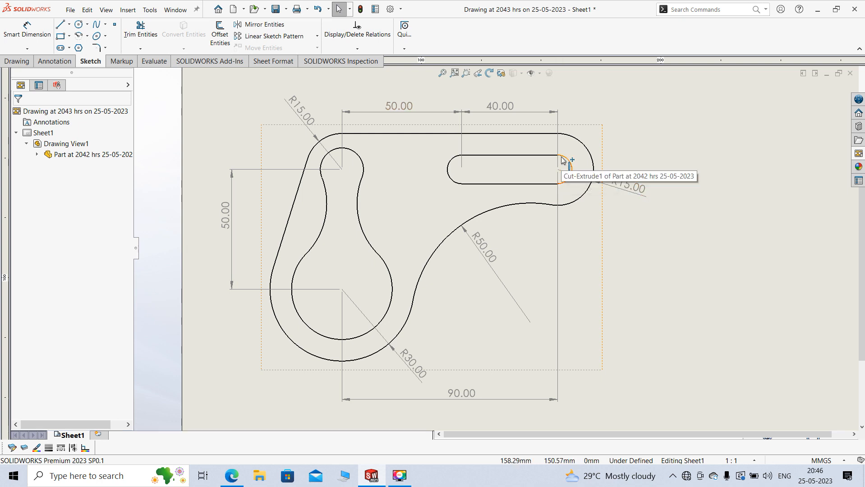
click(19, 32)
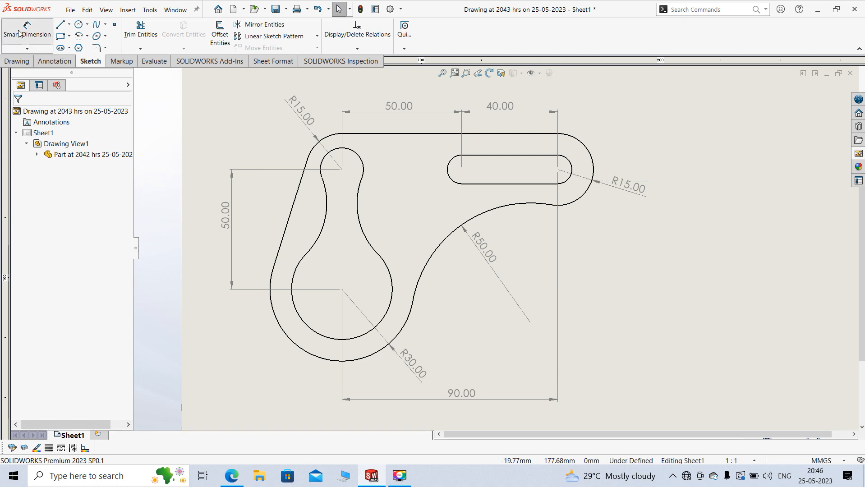
click(572, 168)
click(607, 129)
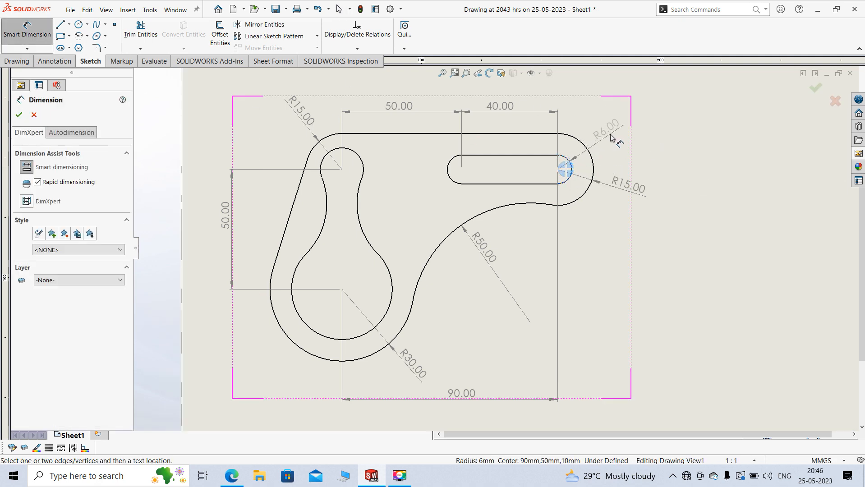
click(19, 115)
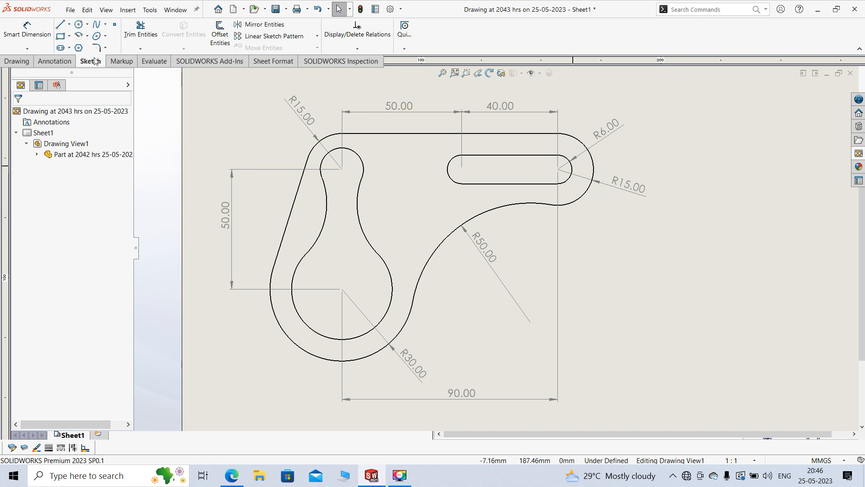
Dimension the radii of the keyhole's small end and big end, with the text beside each arc
click(27, 28)
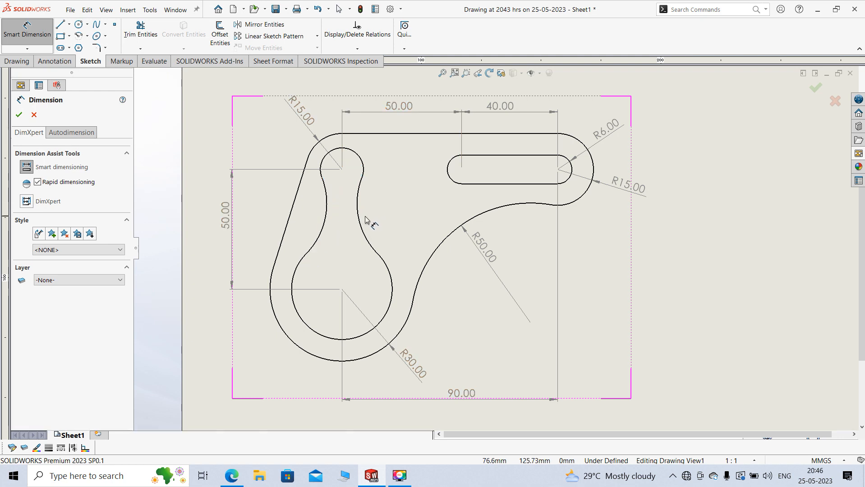
click(360, 162)
click(384, 152)
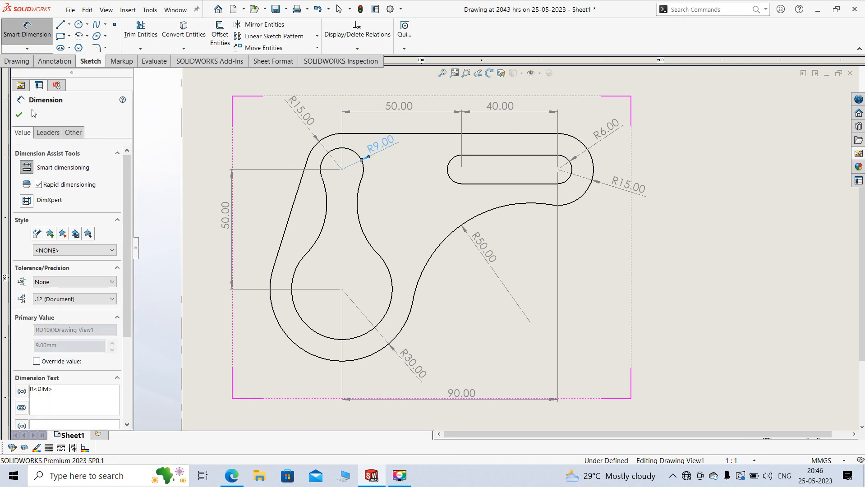
click(20, 116)
click(27, 30)
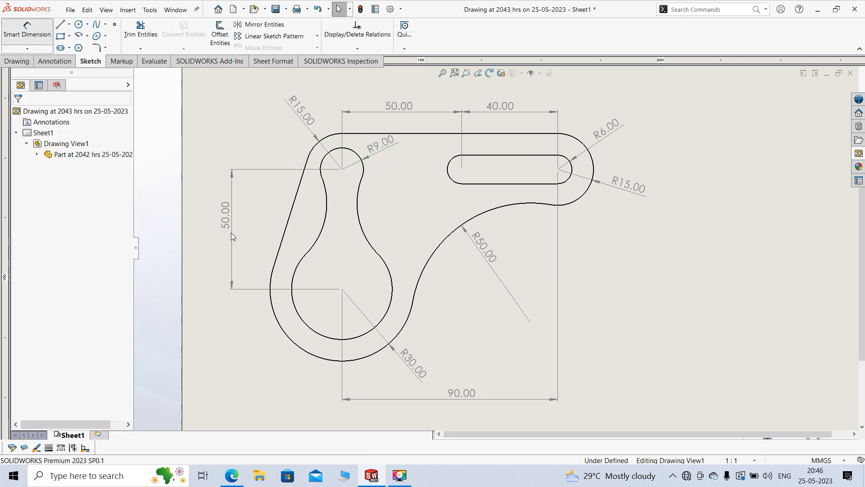
click(393, 296)
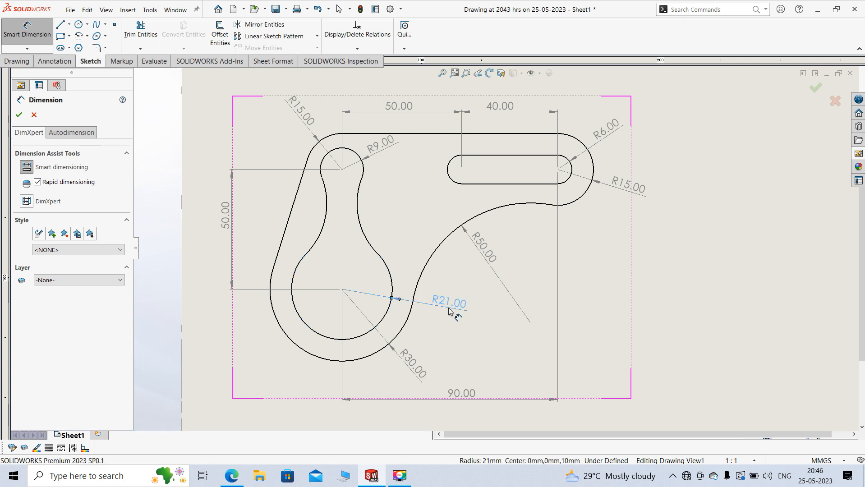
click(450, 305)
click(19, 114)
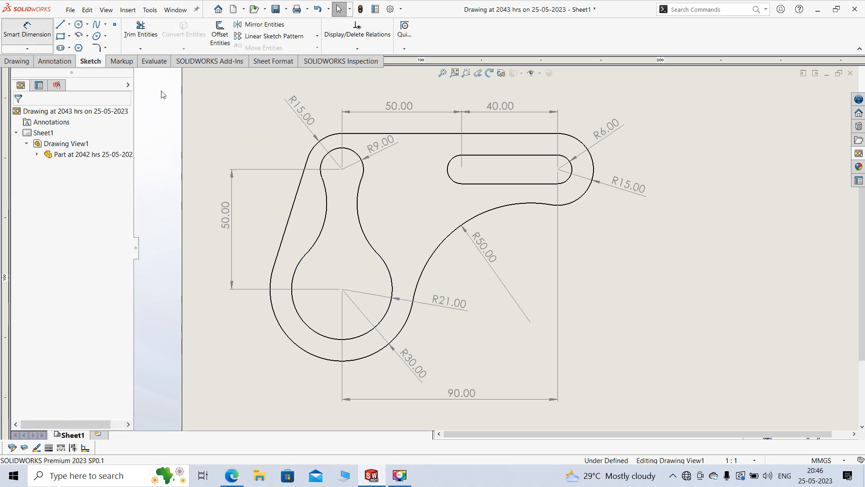
Dimension the radius of the keyhole's concave neck arc on the side facing the slot, and save the drawing
click(27, 30)
click(360, 214)
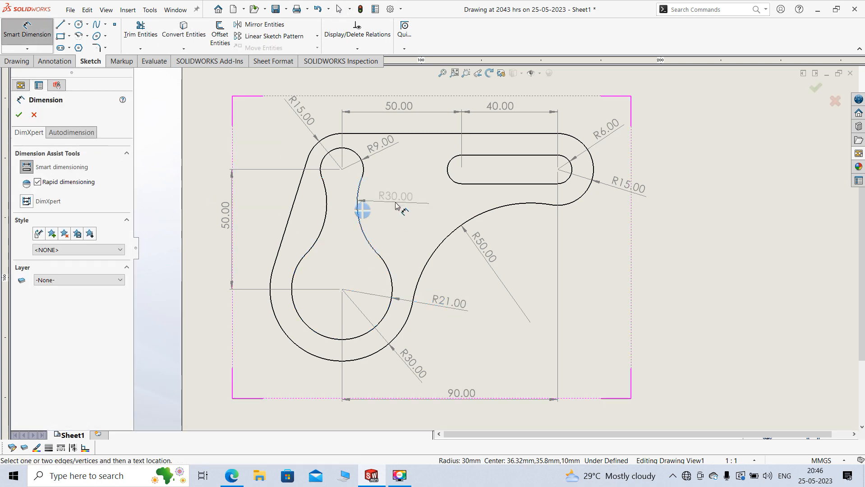
click(396, 199)
click(19, 114)
click(27, 30)
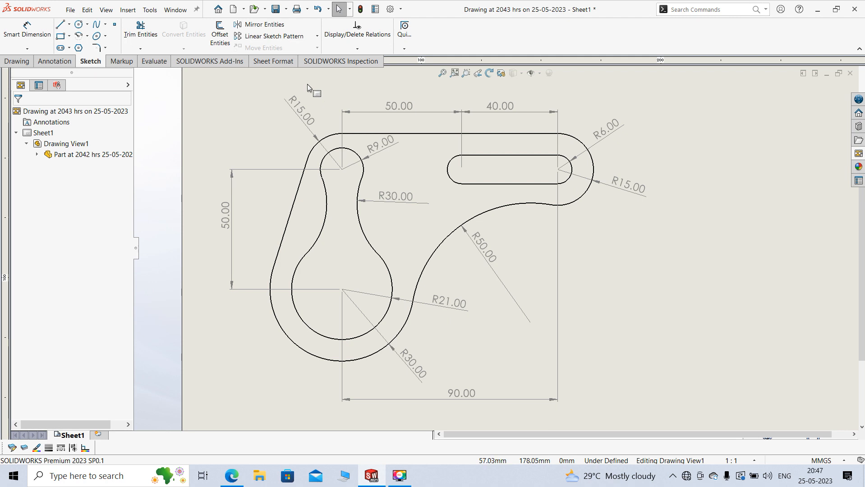
click(361, 9)
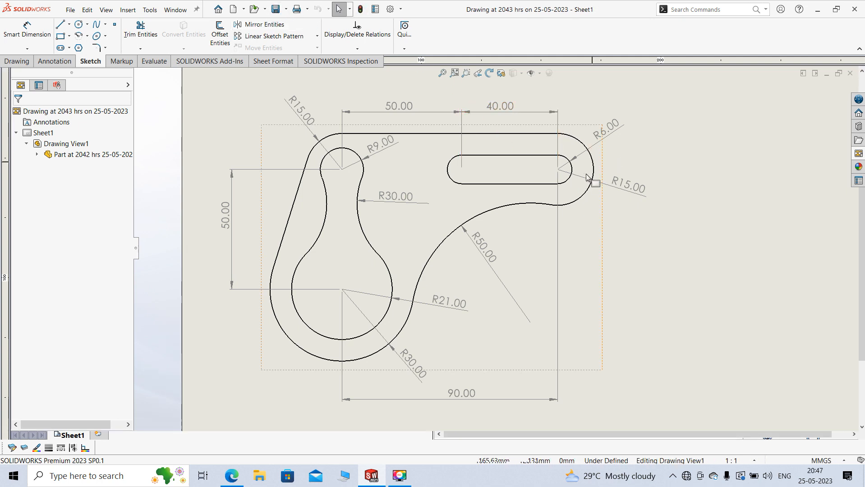
Project a side view from the plate's front view and place it beside the plate, beyond its rounded outer end
click(577, 130)
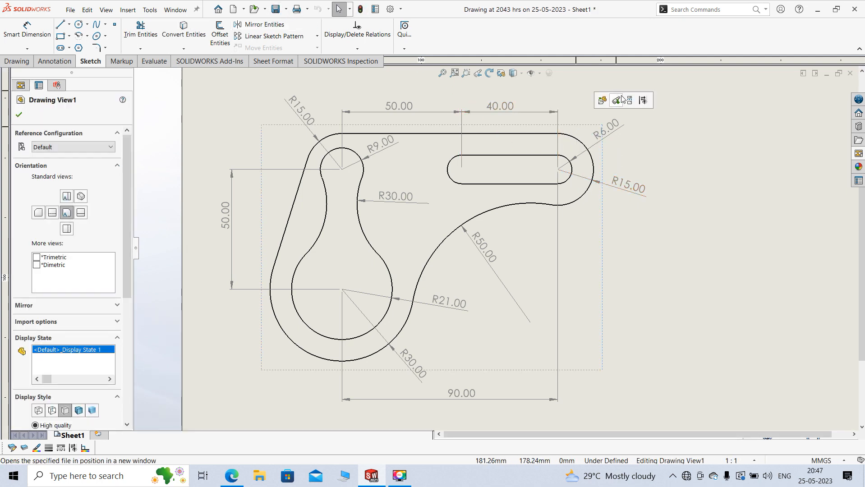
click(629, 100)
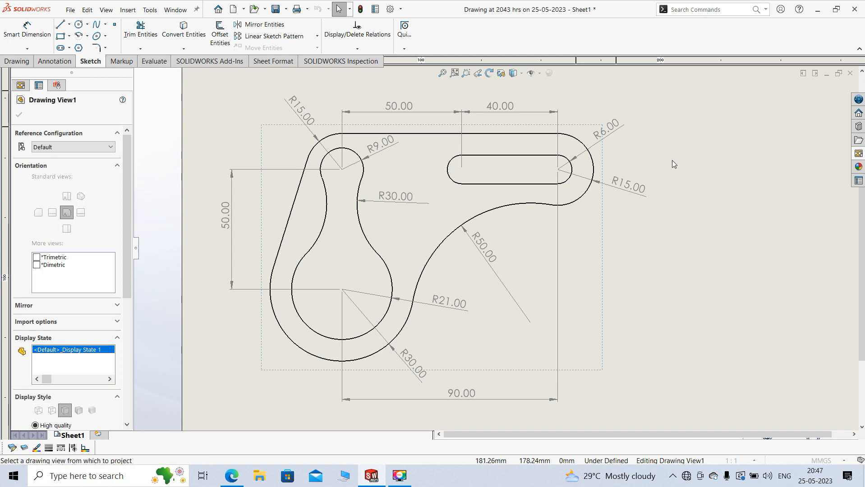
click(707, 163)
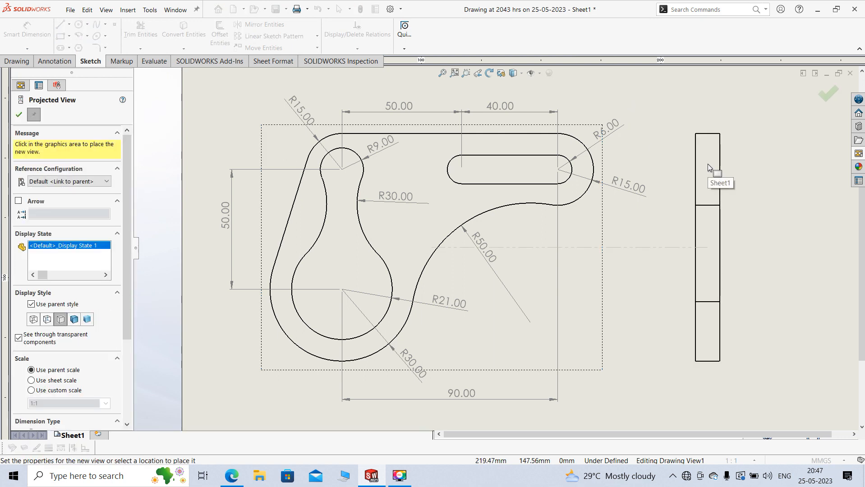
click(19, 115)
Dimension the plate's thickness below the projected side view and save the drawing
click(27, 30)
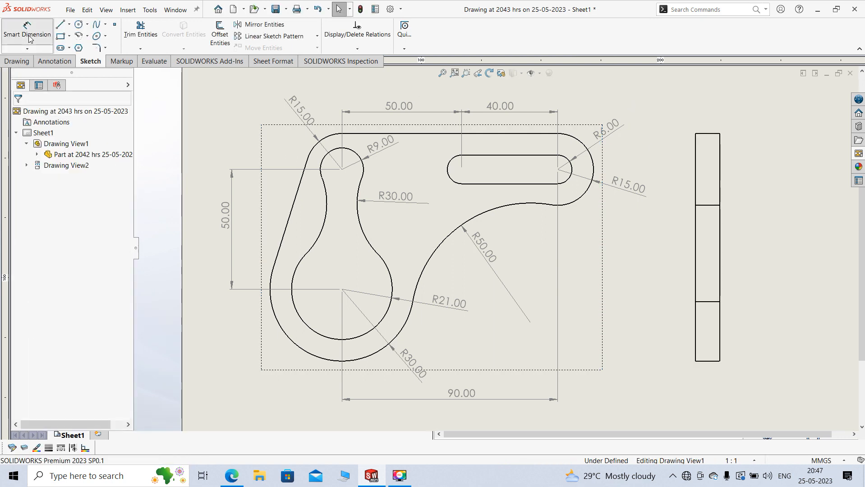
click(694, 334)
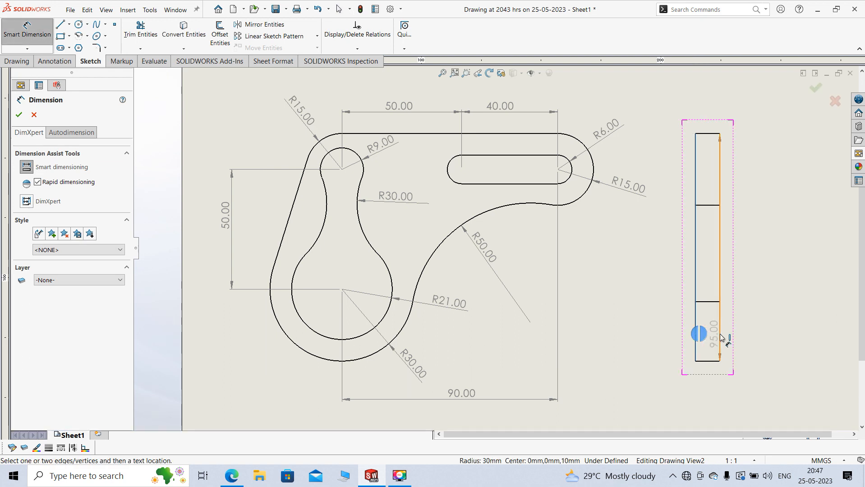
click(719, 335)
click(726, 383)
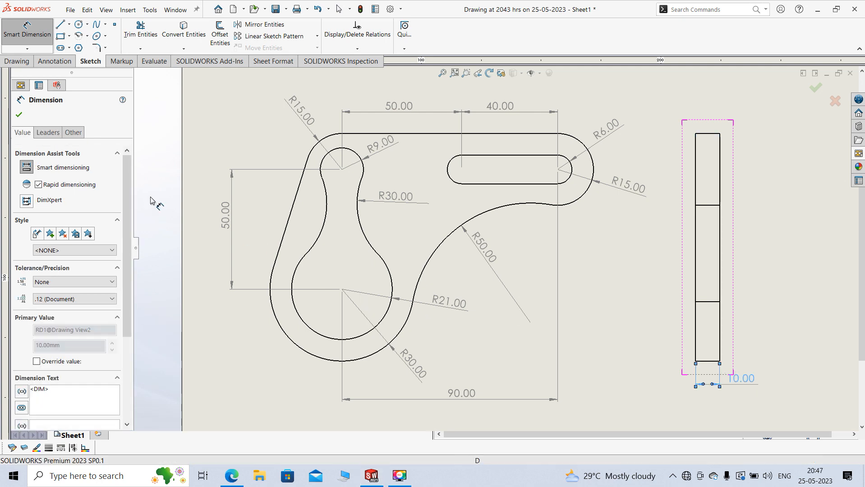
key(Escape)
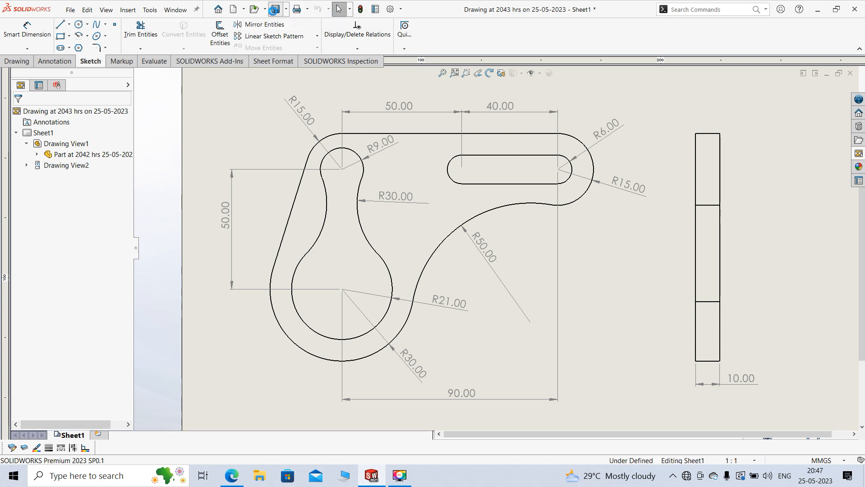
click(274, 9)
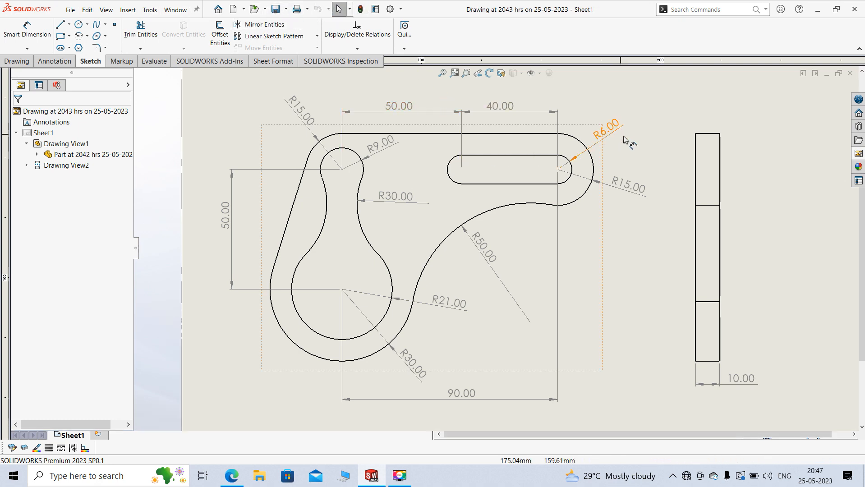